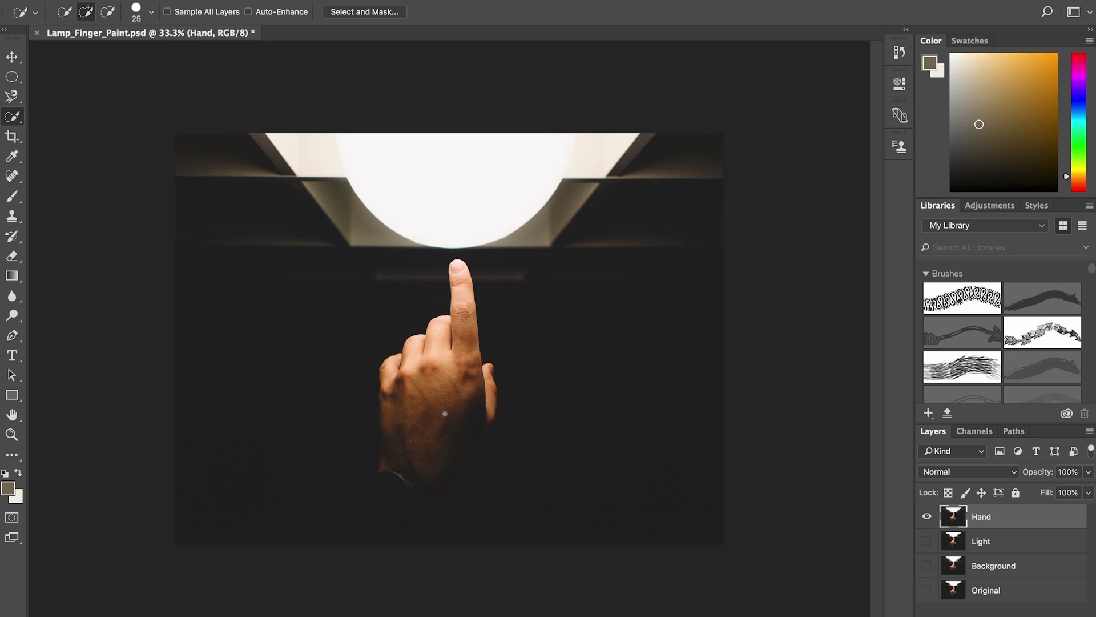
Select the hand and the start of the dark sleeve on the Hand layer with a 250 px Quick Selection brush
key("super+plus")
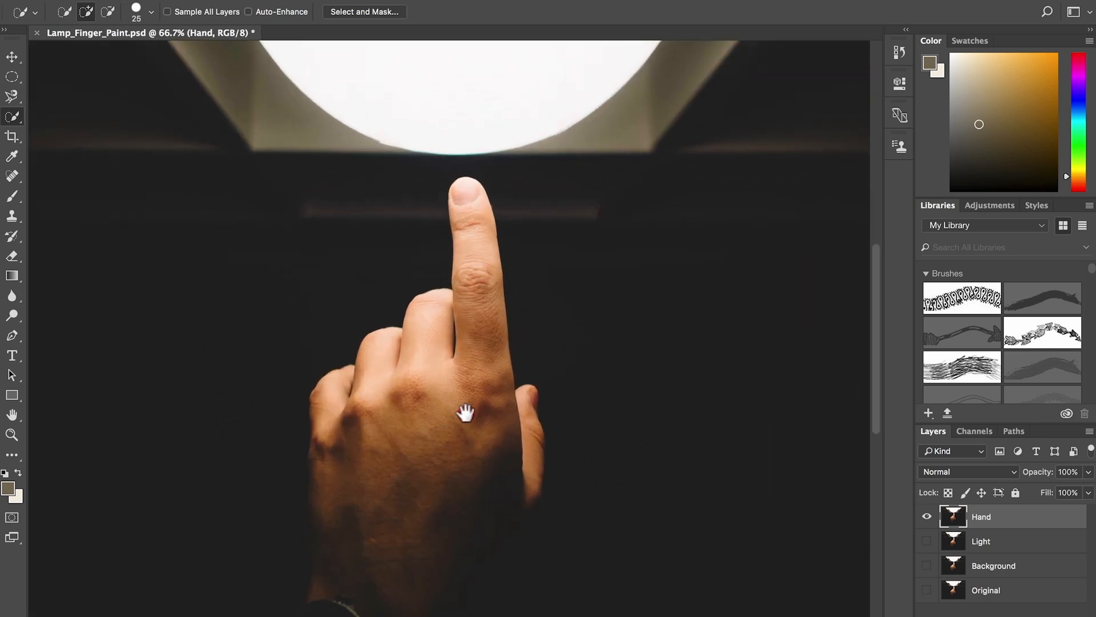
left_click_drag(465, 411, 489, 346)
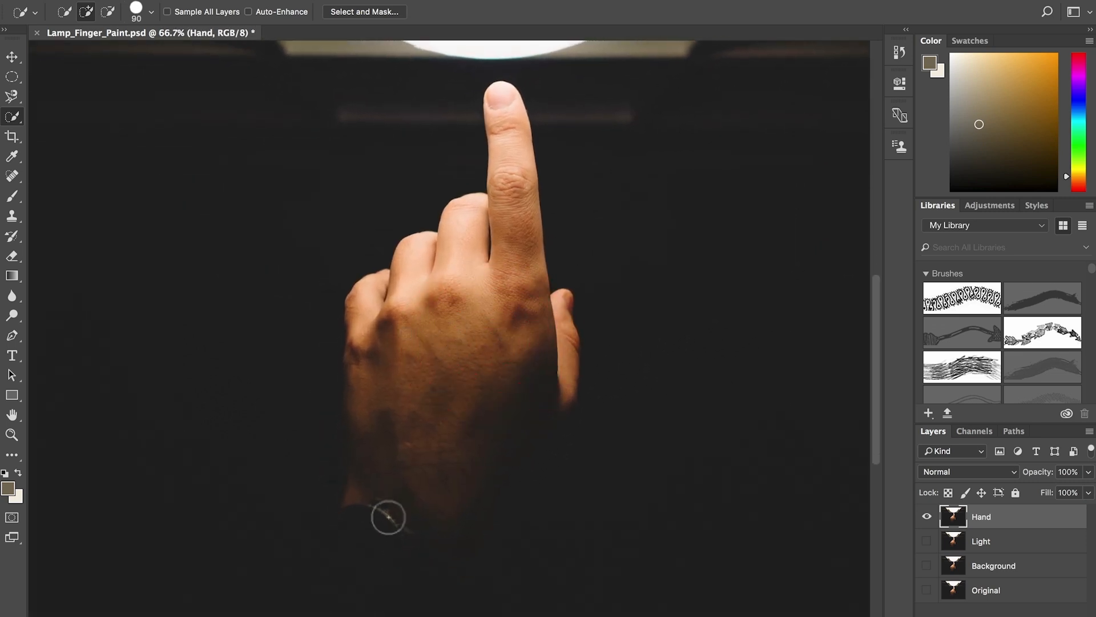
key("bracketright")
key("bracketright")
key("bracketright")
key("bracketright")
key("bracketright")
key("bracketright")
mouse_move(387, 519)
left_mouse_down()
mouse_move(379, 347)
mouse_move(541, 357)
mouse_move(458, 473)
mouse_move(355, 548)
mouse_move(391, 568)
left_mouse_up()
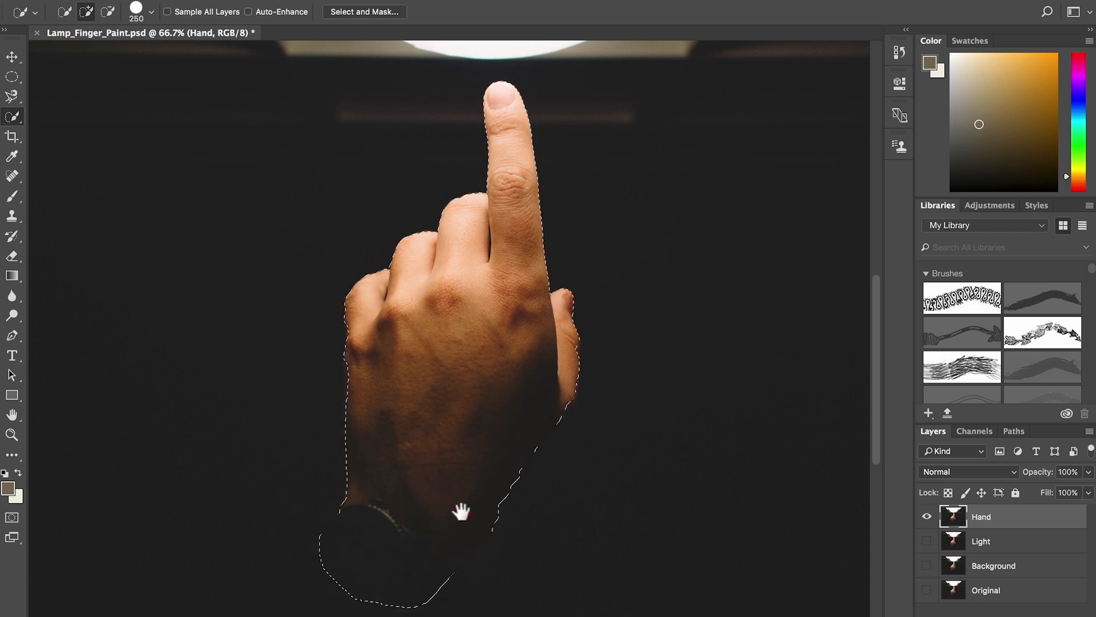
Extend the selection down the dark sleeve to the bottom edge of the image and clean up its outline
left_click_drag(461, 511, 516, 414)
mouse_move(457, 257)
left_mouse_down()
mouse_move(433, 274)
mouse_move(439, 365)
left_mouse_up()
left_click(360, 314, "alt")
left_click_drag(390, 482, 374, 520)
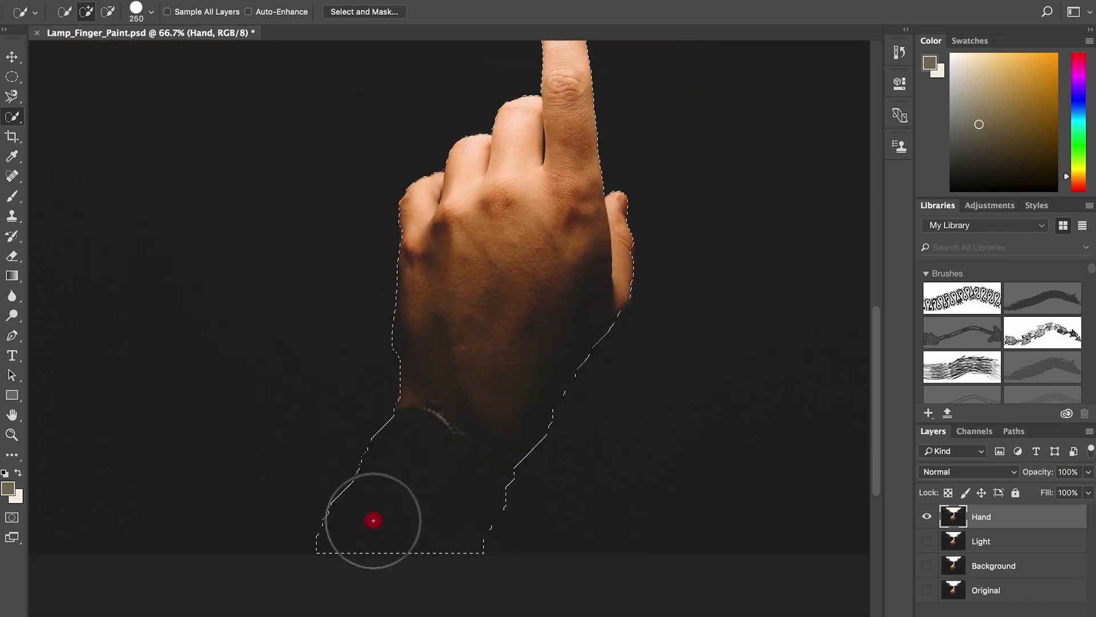
left_click_drag(559, 269, 516, 423)
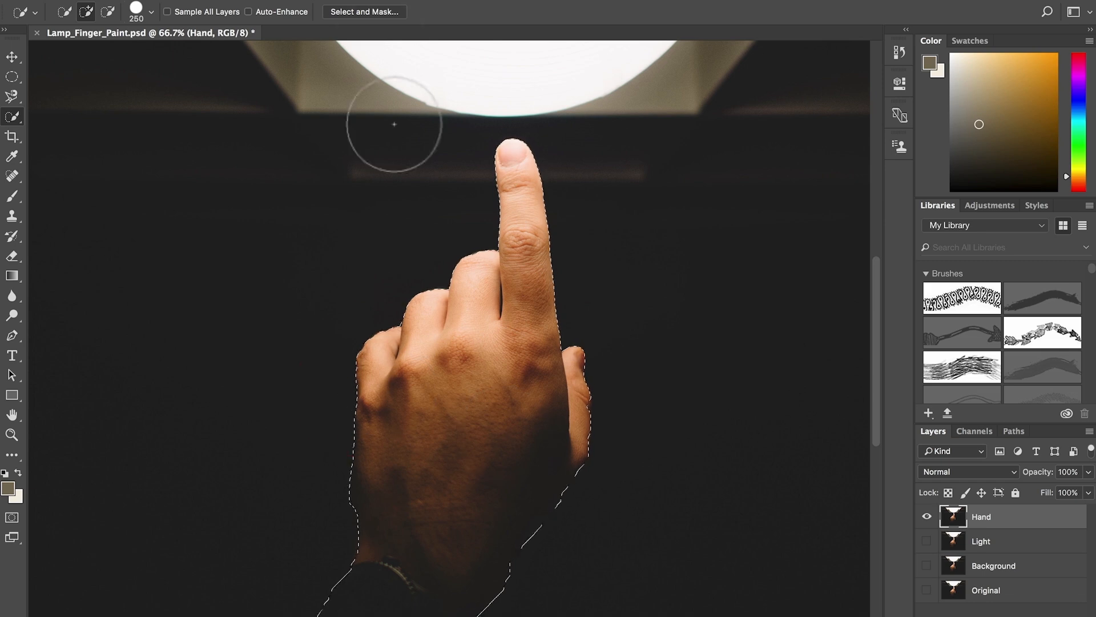
Refine the hand selection's radius, feather and inward edge shift in Select and Mask, and output it as a layer mask
left_click(372, 12)
left_click_drag(465, 327, 490, 223)
left_click(919, 252)
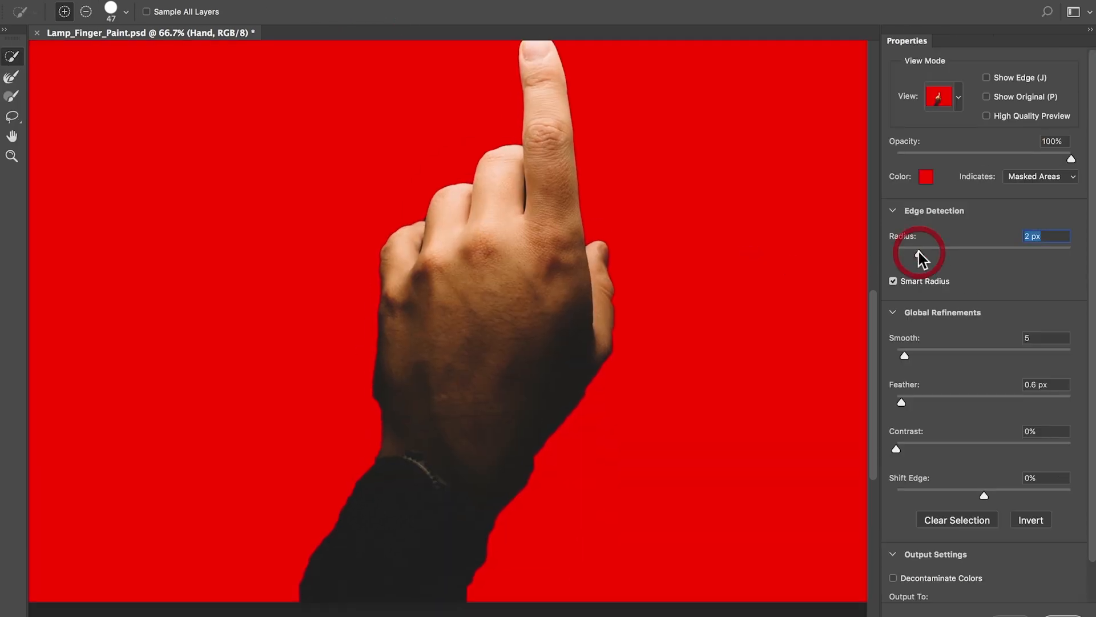
left_click_drag(928, 253, 923, 253)
mouse_move(902, 402)
left_mouse_down()
mouse_move(1009, 405)
mouse_move(952, 413)
mouse_move(938, 404)
left_mouse_up()
mouse_move(984, 494)
left_mouse_down()
mouse_move(921, 491)
mouse_move(930, 490)
left_mouse_up()
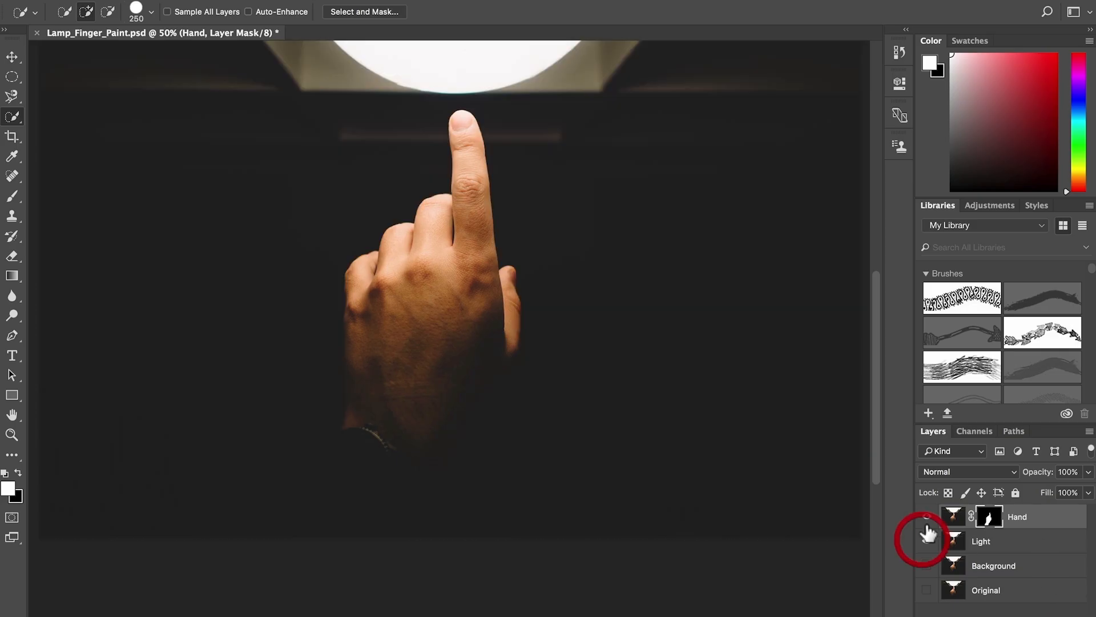
Select the bright lamp and lit ceiling panels on the Light layer and turn the refined selection into a layer mask
left_click_drag(687, 260, 688, 488)
left_click(979, 547)
left_click(396, 237)
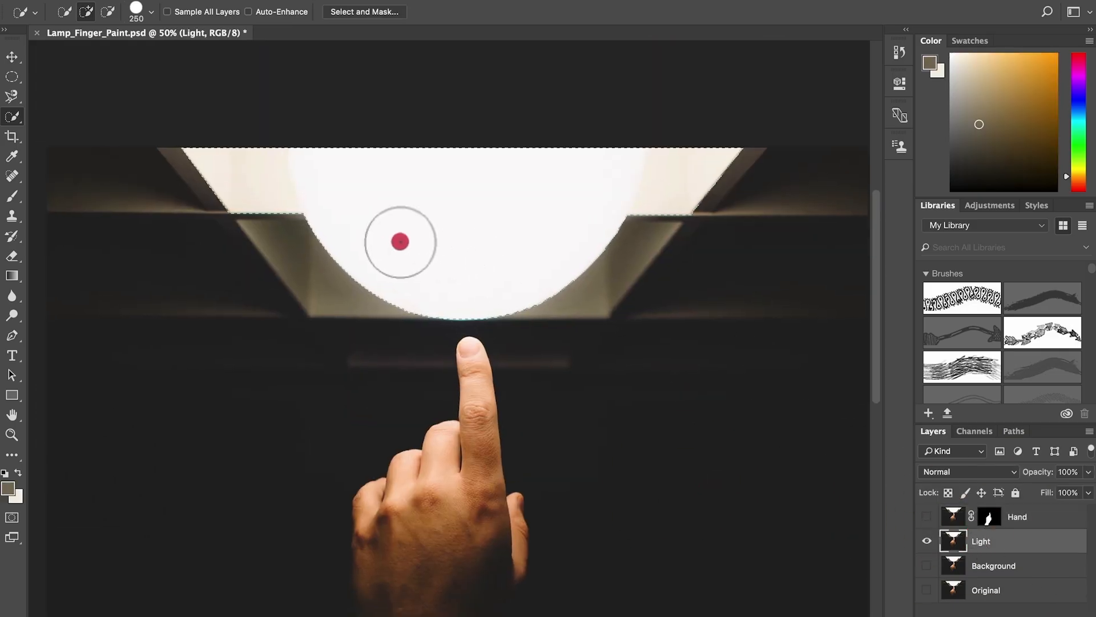
left_click(374, 13)
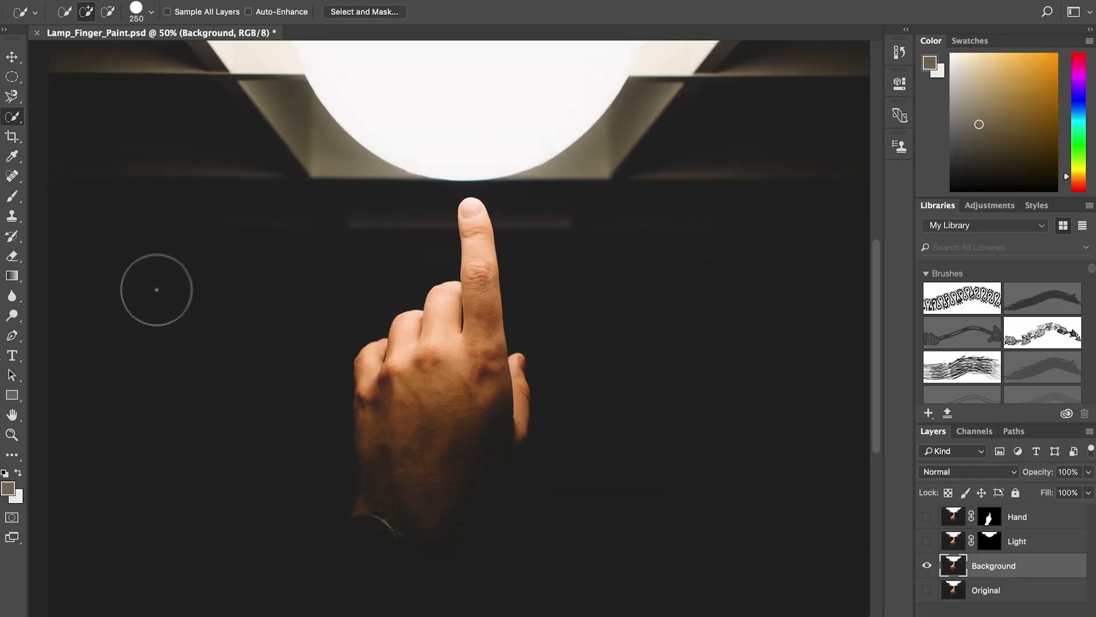
Cover most of the hand on the Background layer with dark backdrop using a 900 px Clone Stamp brush
key("s")
key("]")
key("]")
key("]")
key("]")
key("]")
key("]")
key("]")
key("]")
key("]")
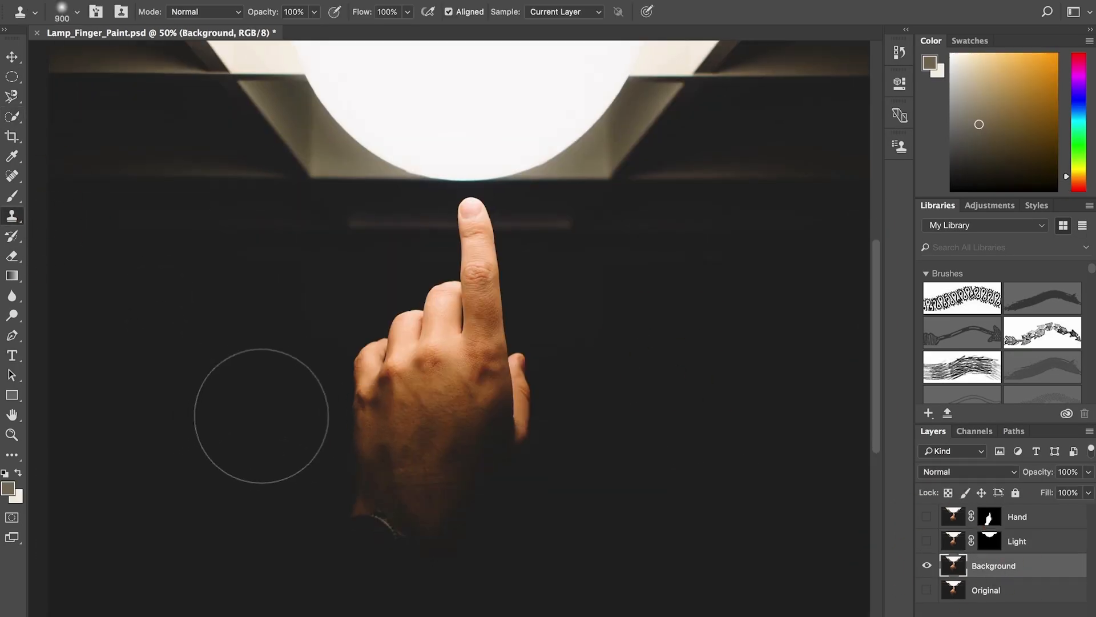
mouse_move(343, 417)
left_mouse_down()
mouse_move(436, 362)
mouse_move(411, 395)
mouse_move(601, 403)
mouse_move(533, 385)
mouse_move(404, 314)
mouse_move(480, 327)
mouse_move(471, 306)
mouse_move(677, 346)
left_mouse_up()
Remove the remaining fingertip below the lamp on the Background layer with a 250 px Clone Stamp brush
key("super+plus")
key("super+plus")
left_click_drag(584, 256, 567, 508)
key("[")
key("[")
key("[")
key("[")
key("[")
key("[")
key("[")
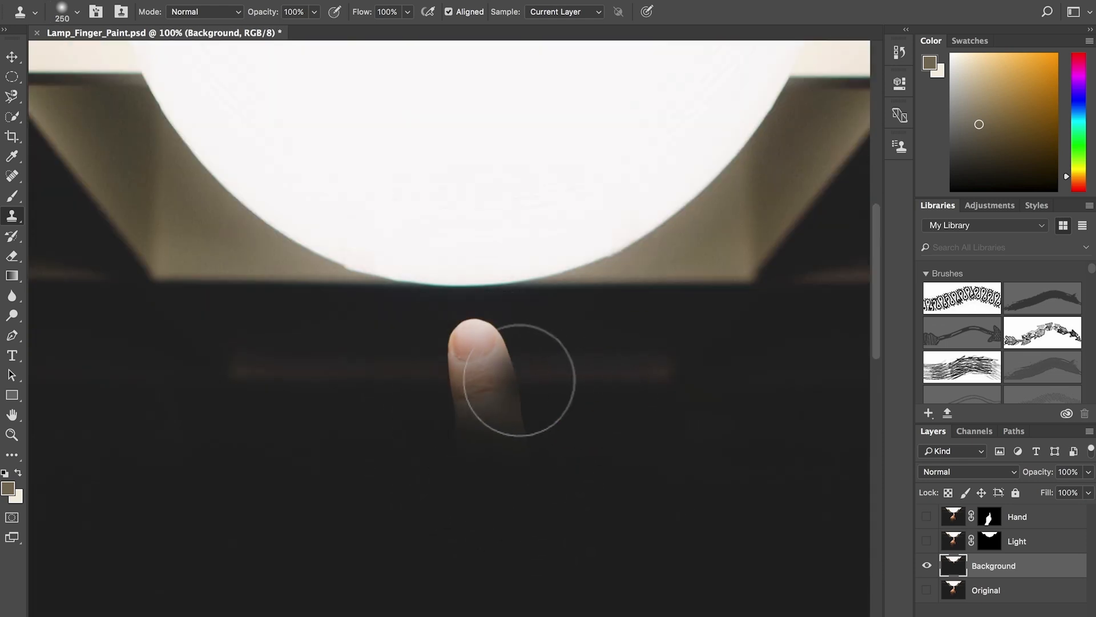
mouse_move(511, 378)
left_mouse_down()
mouse_move(460, 343)
mouse_move(404, 372)
mouse_move(417, 342)
mouse_move(479, 431)
mouse_move(470, 374)
mouse_move(479, 358)
mouse_move(411, 355)
left_mouse_up()
key("super+minus")
key("super+minus")
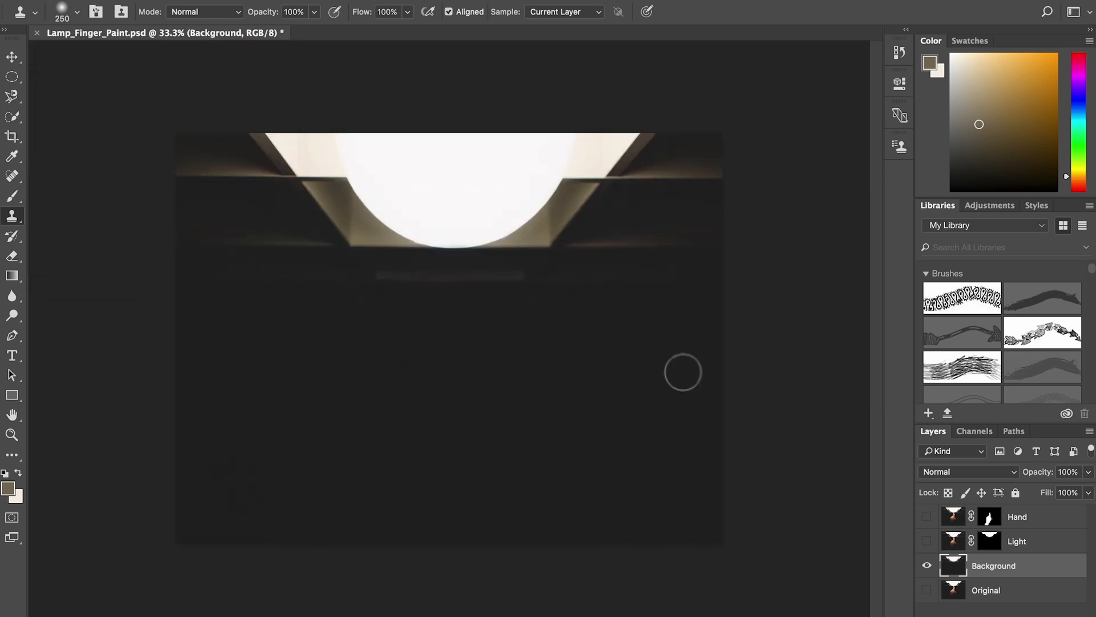
Set the foreground colour to the grey-brown sampled from the ceiling frame beside the lamp
key("super+plus")
key("super+plus")
key("super+plus")
left_click_drag(625, 93, 553, 439)
left_click(8, 488)
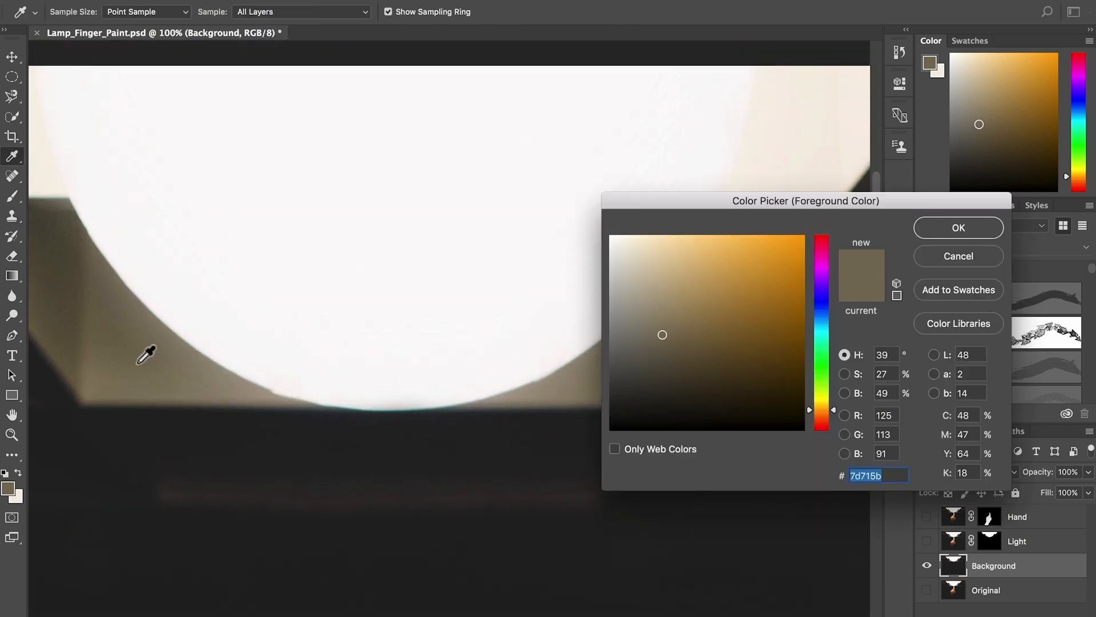
left_click(939, 227)
Paint over the lower part of the lamp on the Background layer with the sampled grey-brown, using a soft brush
key("b")
mouse_move(254, 343)
left_mouse_down()
mouse_move(244, 347)
mouse_move(548, 348)
mouse_move(444, 348)
left_mouse_up()
key("bracketleft")
key("bracketleft")
key("bracketleft")
key("bracketleft")
key("bracketleft")
mouse_move(337, 370)
left_mouse_down()
mouse_move(232, 343)
mouse_move(590, 337)
mouse_move(516, 383)
left_mouse_up()
Clone along the ceiling frame's lower edge to cover the remaining bright rim of the lamp
key("s")
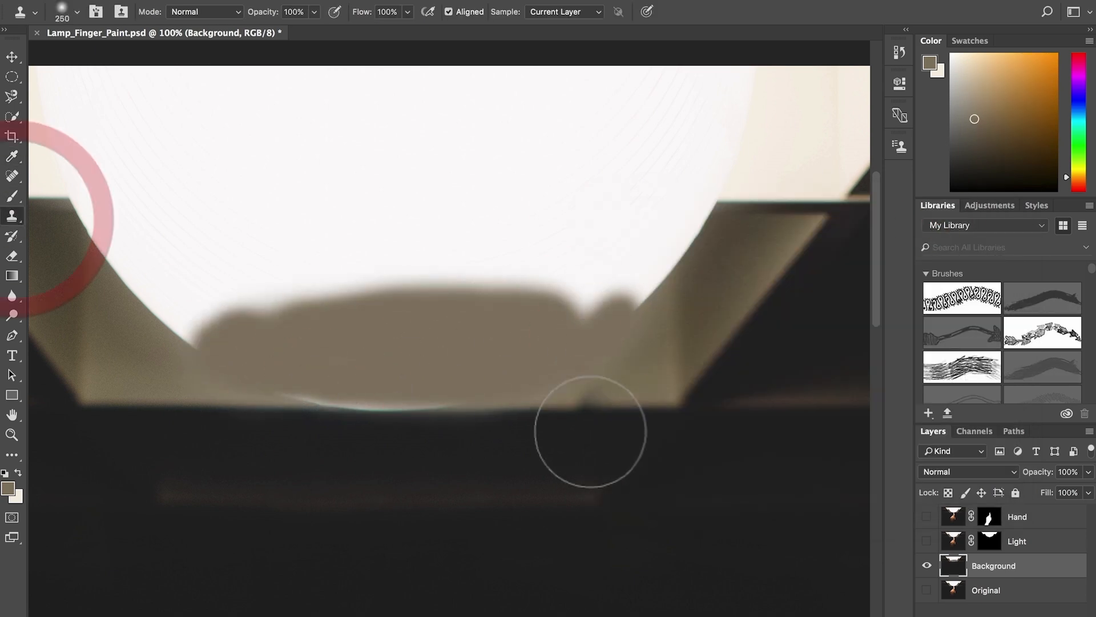
mouse_move(493, 422)
left_mouse_down()
mouse_move(412, 427)
mouse_move(512, 421)
left_mouse_up()
left_click_drag(319, 416, 502, 413)
left_click(392, 356, "alt")
left_click_drag(294, 394, 337, 387)
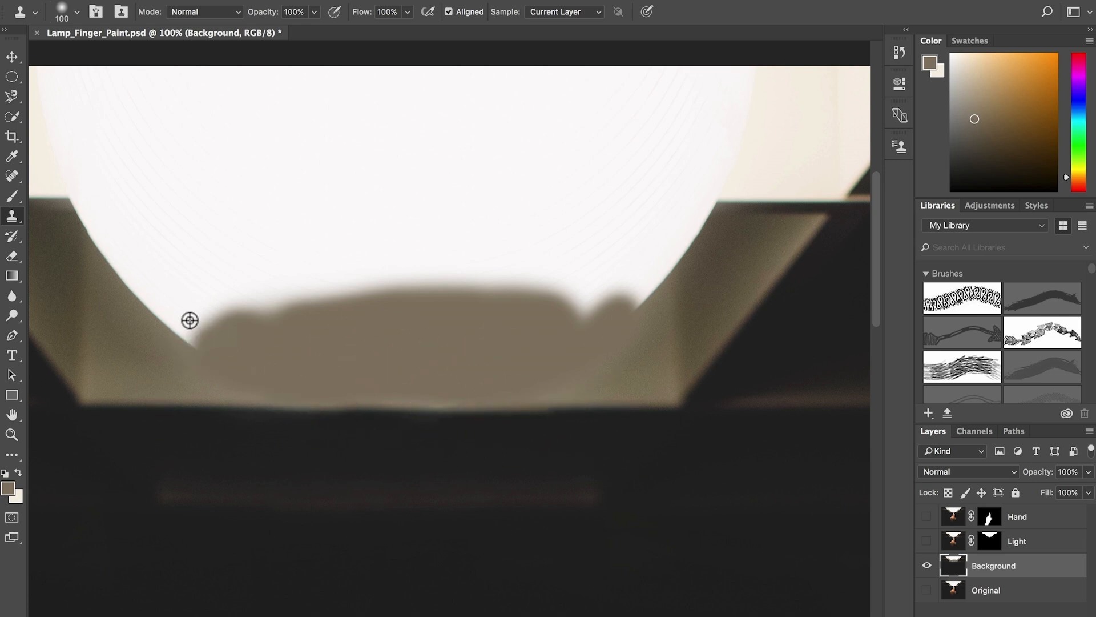
Clone frame texture over the lamp's curved edges at both ends of the painted area
left_click(122, 333, "alt")
left_click_drag(193, 346, 147, 298)
left_click_drag(640, 331, 534, 306)
Even out the painted area across the lower lamp with a 125 px brush in the same grey-brown
key("b")
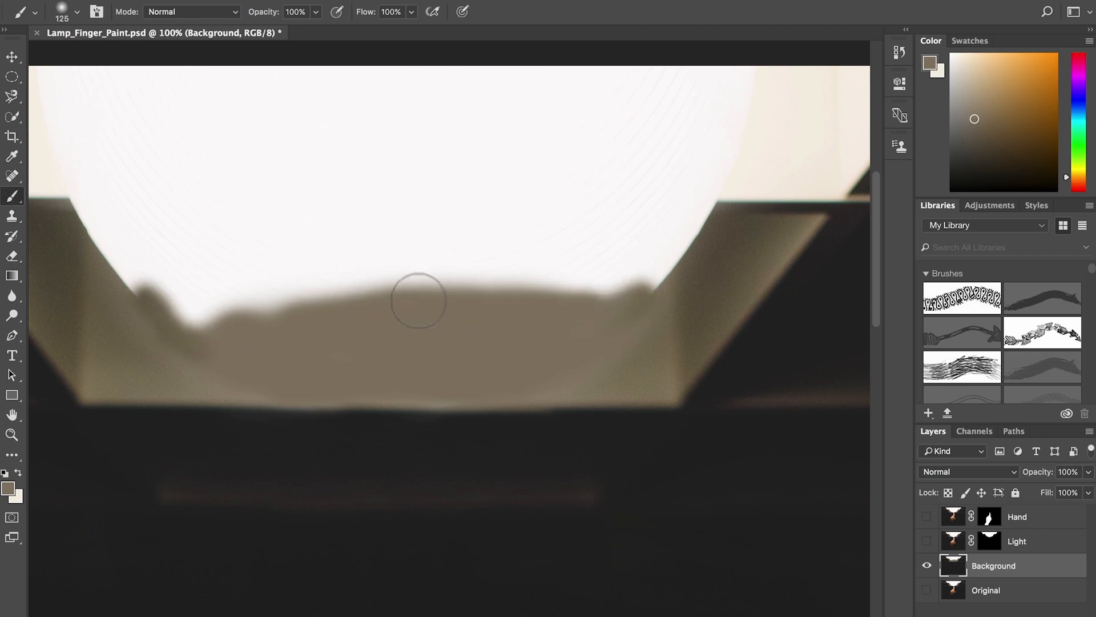
mouse_move(416, 303)
left_mouse_down()
mouse_move(336, 287)
mouse_move(210, 330)
mouse_move(172, 329)
mouse_move(154, 314)
mouse_move(489, 336)
left_mouse_up()
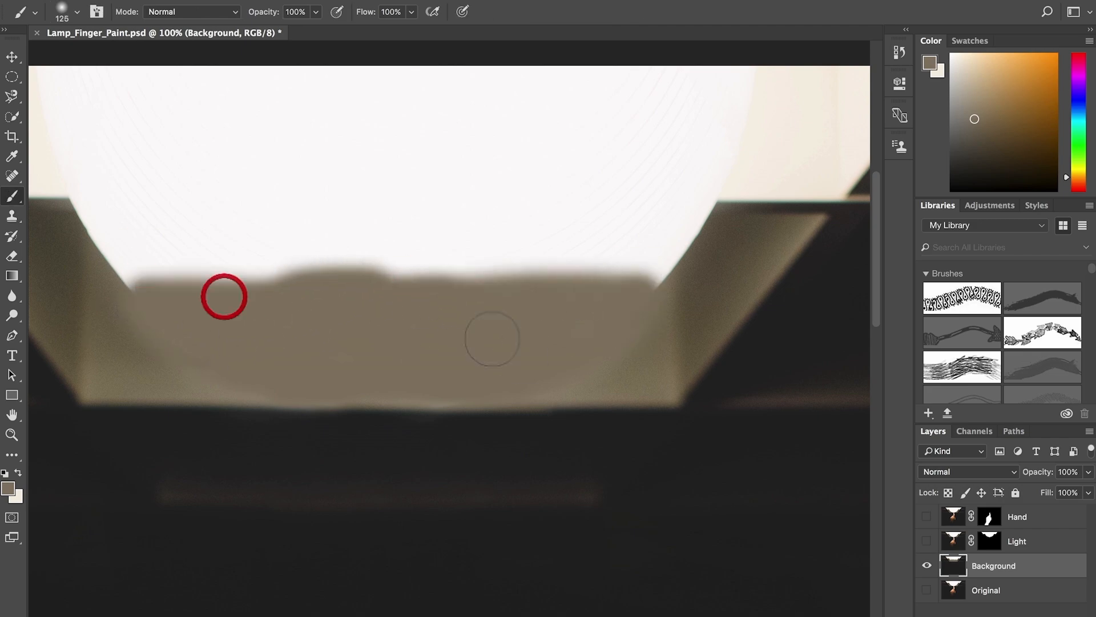
key("ctrl+minus")
key("ctrl+minus")
key("ctrl+minus")
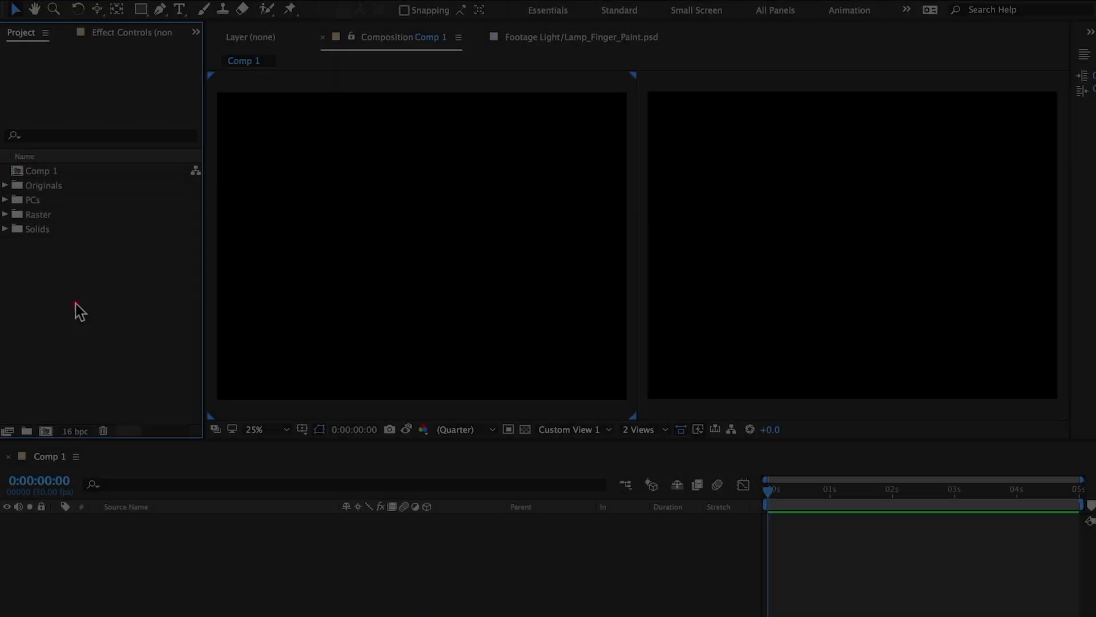
In After Effects, import Lamp_Finger_Paint.psd as Composition – Retain Layer Sizes with layer styles merged into footage
double_click(75, 303)
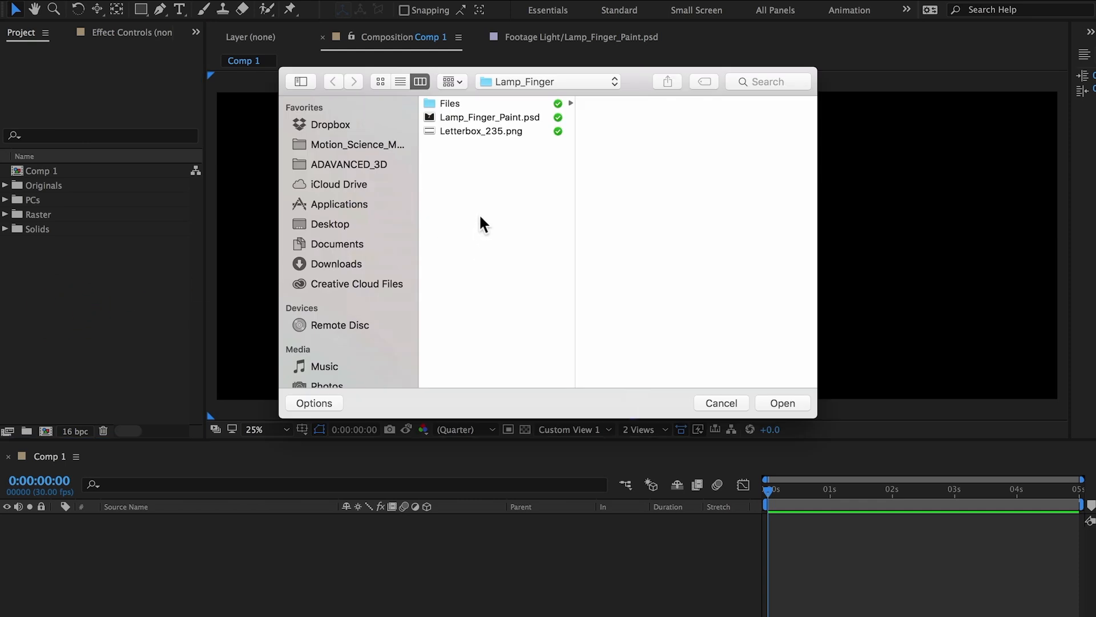
left_click(509, 119)
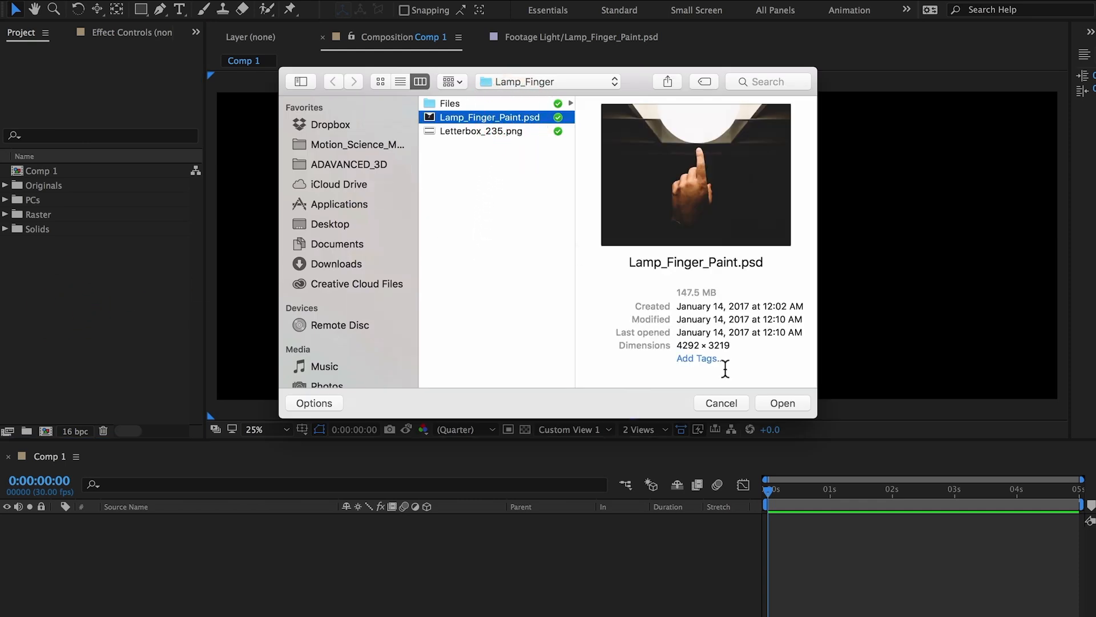
left_click(796, 405)
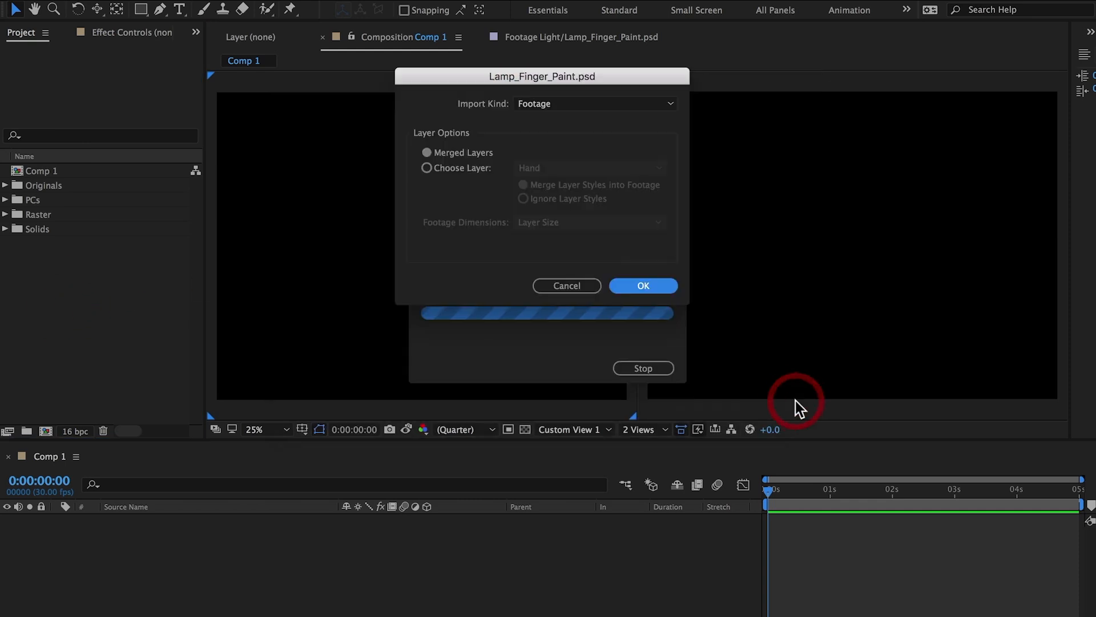
left_click(576, 112)
left_click(574, 142)
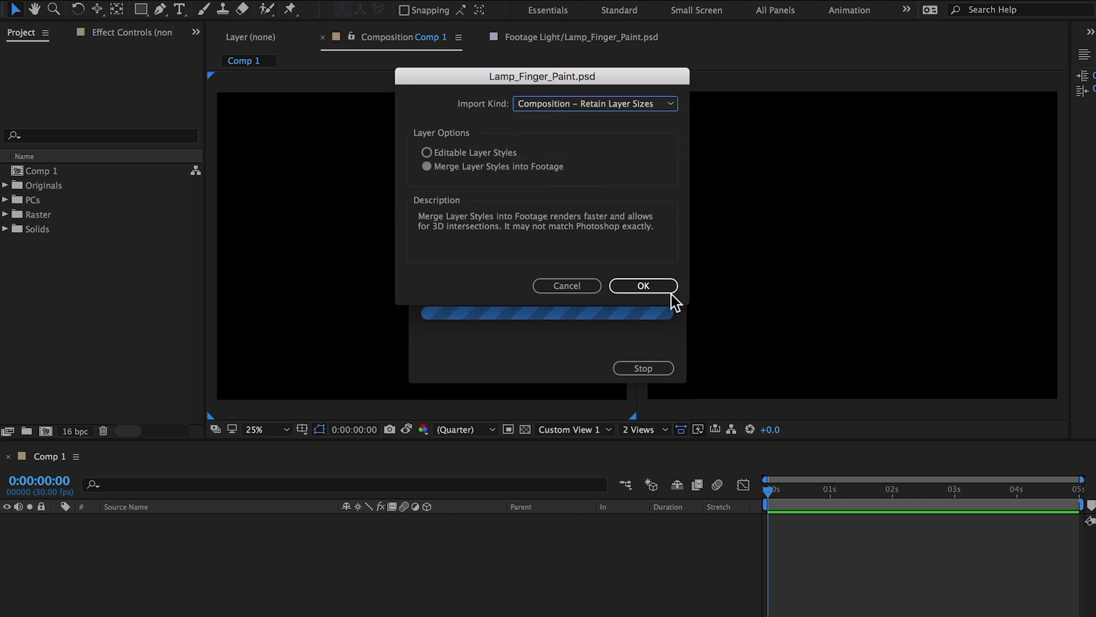
left_click(660, 282)
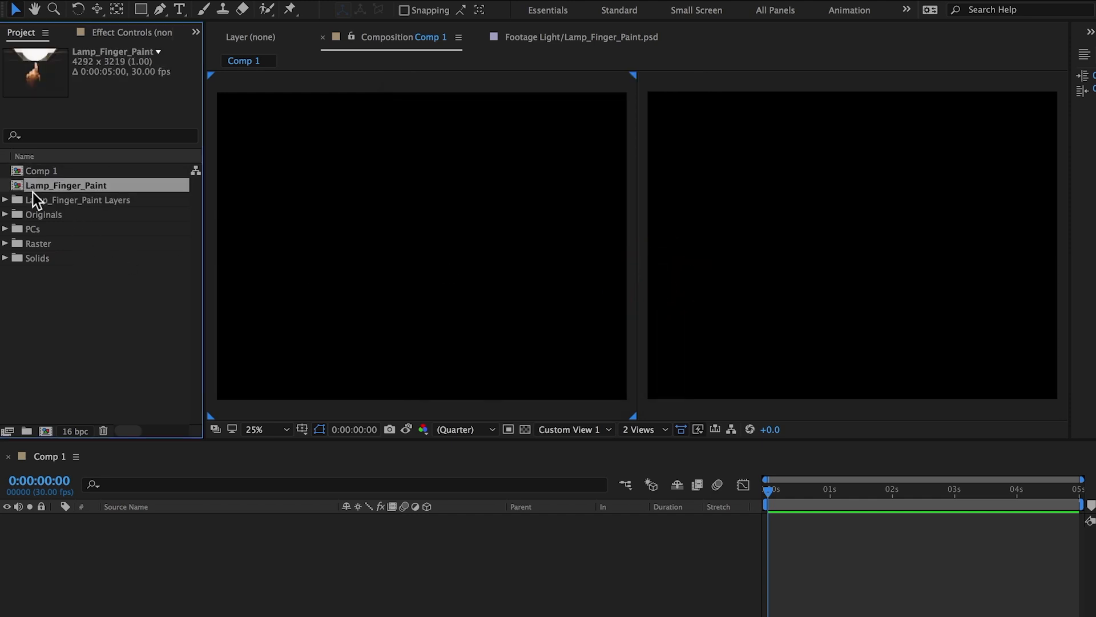
In the Lamp_Finger_Paint composition, delete the Original layer and make the Hand, Light and Background layers 3D
double_click(13, 186)
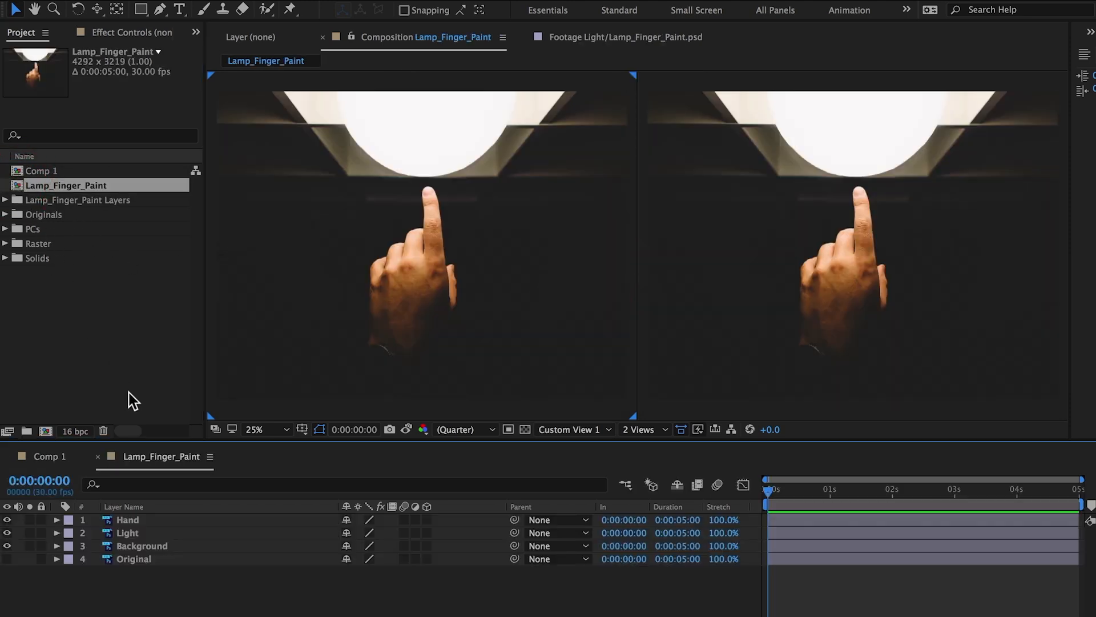
left_click(147, 558)
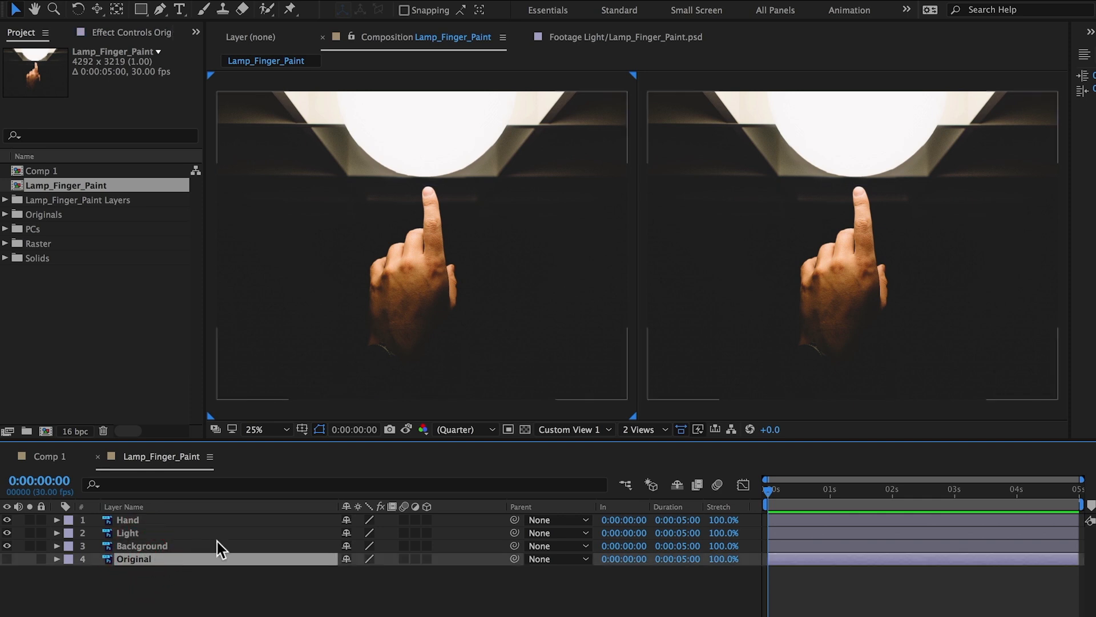
key("Delete")
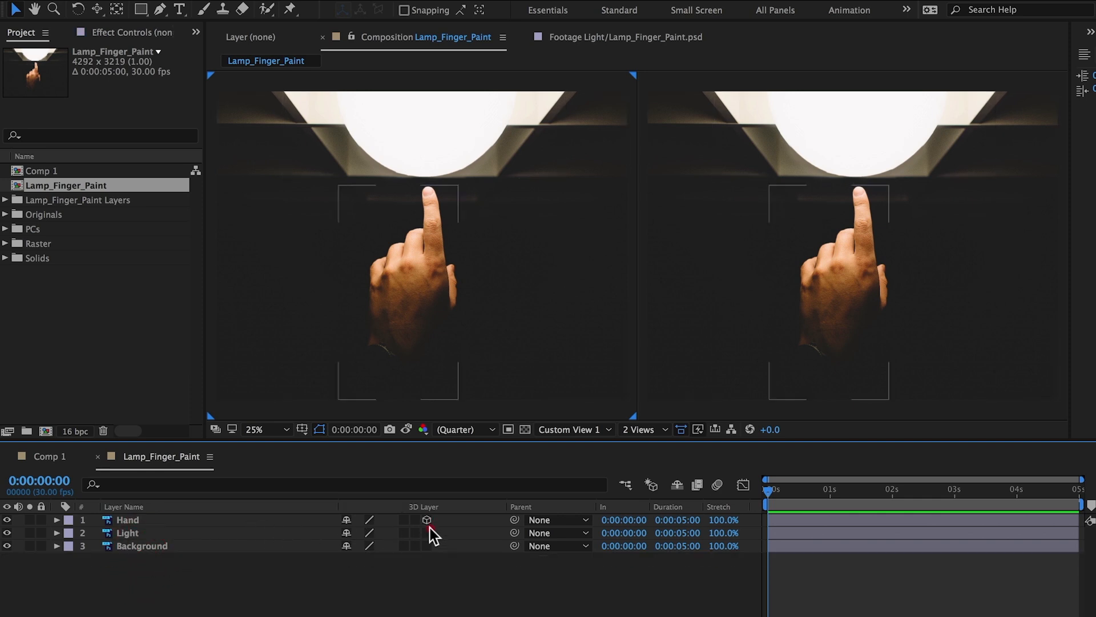
left_click(427, 545)
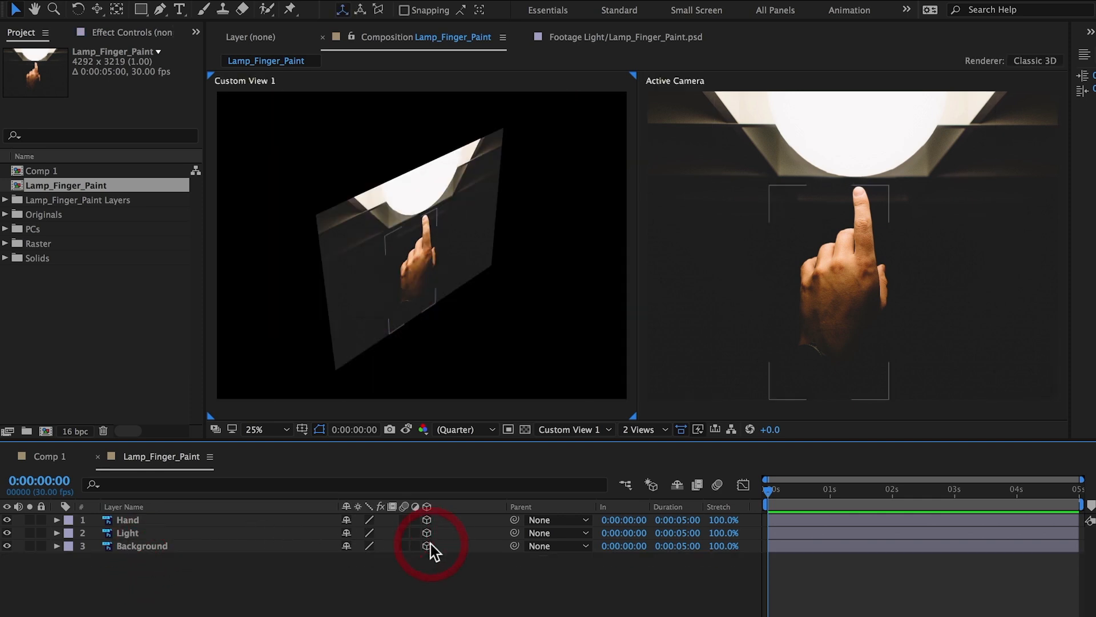
Add a Position keyframe to the Hand layer at 0:00:00:00 with its Z position set to -497
left_click(286, 520)
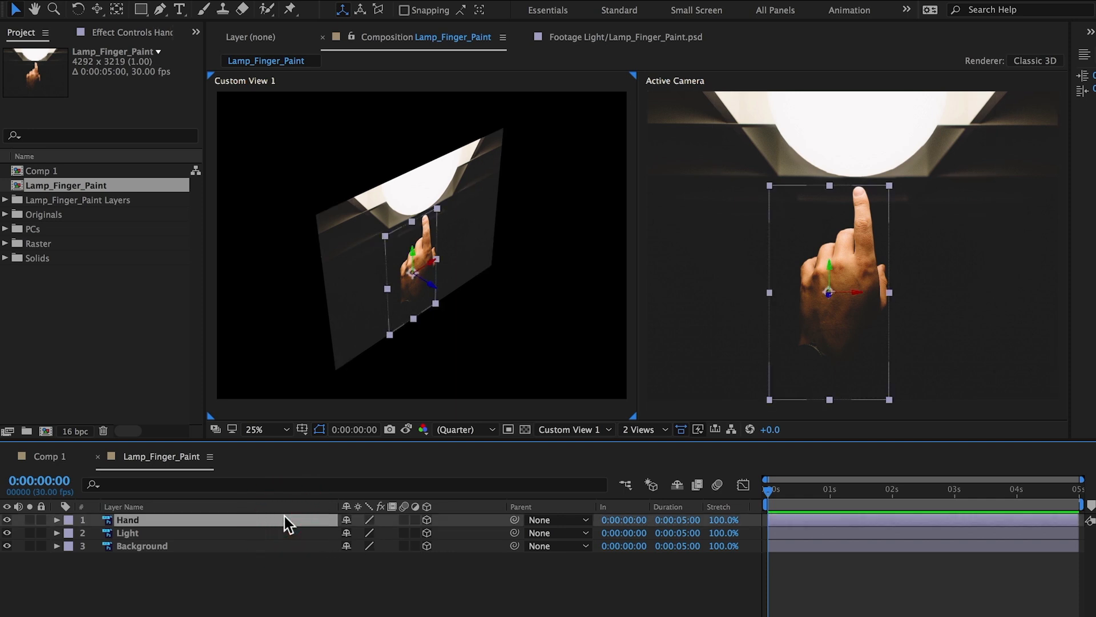
key("p")
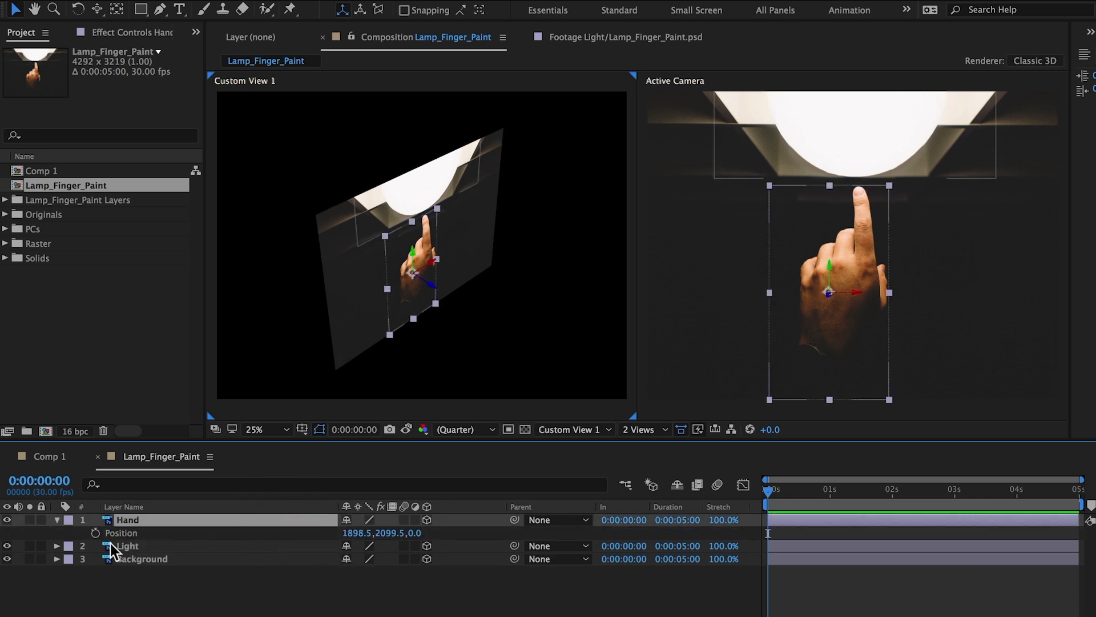
left_click(96, 533)
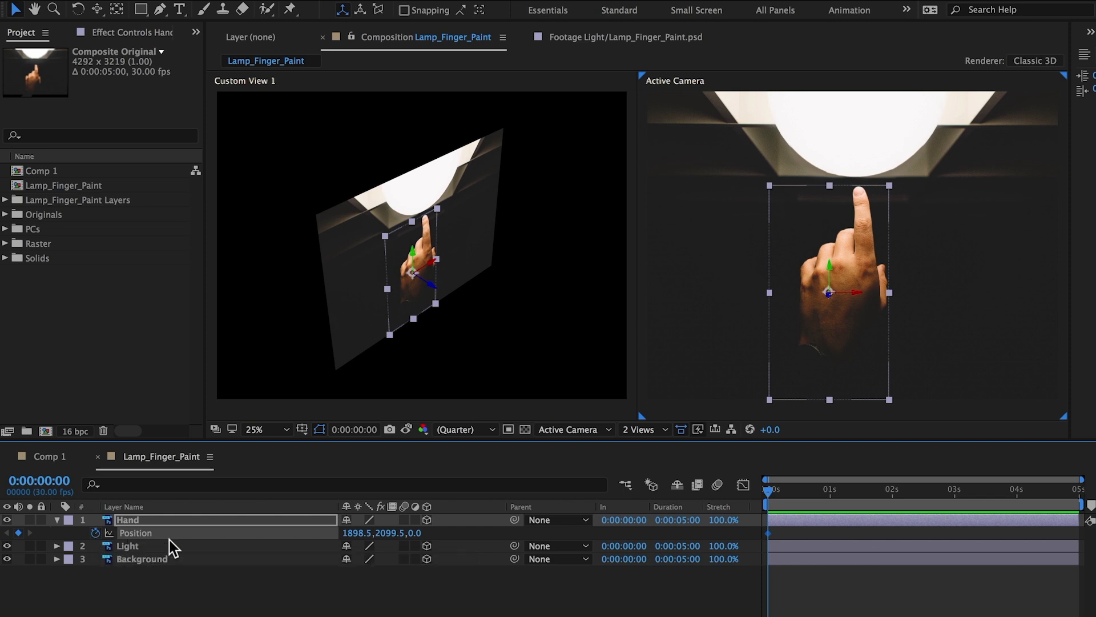
left_click_drag(448, 534, 71, 554)
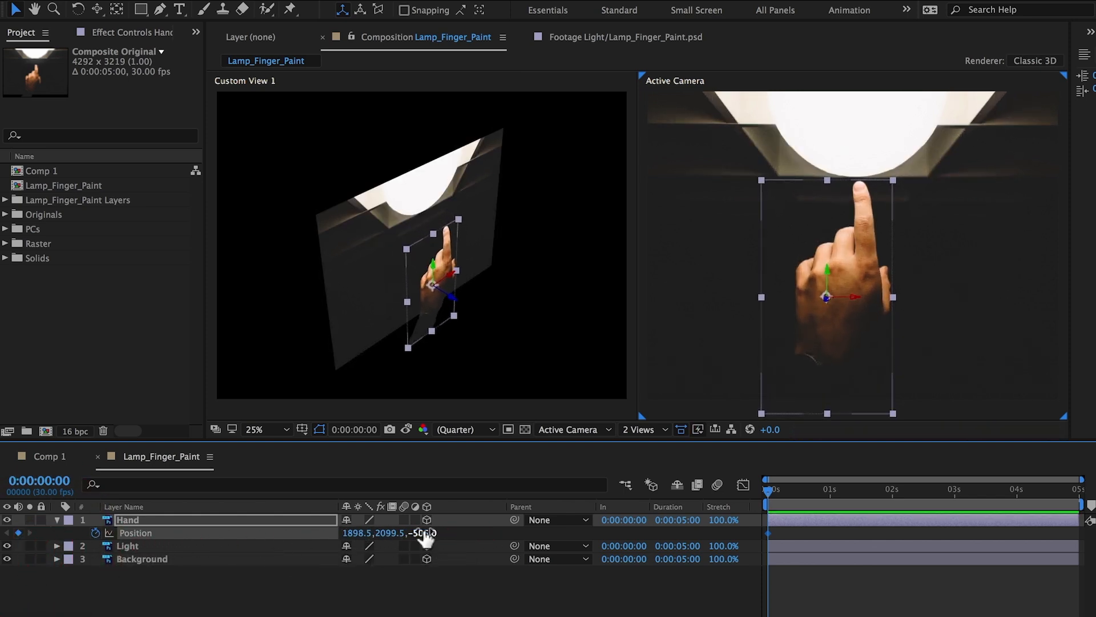
mouse_move(423, 533)
left_mouse_down()
mouse_move(451, 533)
mouse_move(428, 537)
left_mouse_up()
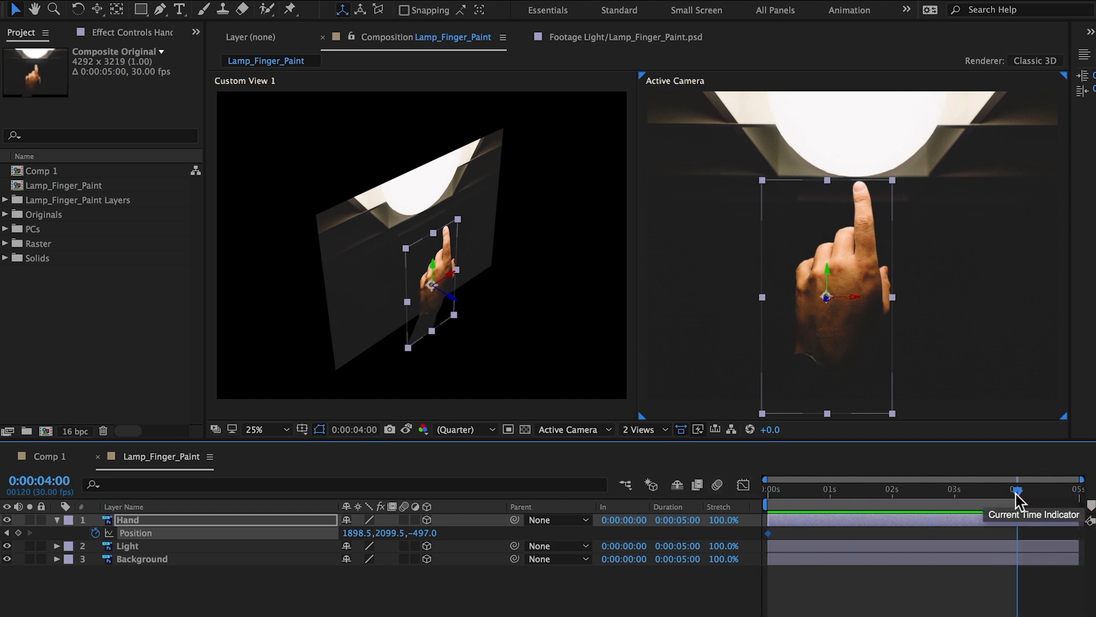
End the work area at about four seconds and keyframe the Hand layer's Y position to 1784.5 at 0:00:04:00
mouse_move(1039, 504)
left_mouse_down()
mouse_move(1094, 517)
mouse_move(1023, 516)
left_mouse_up()
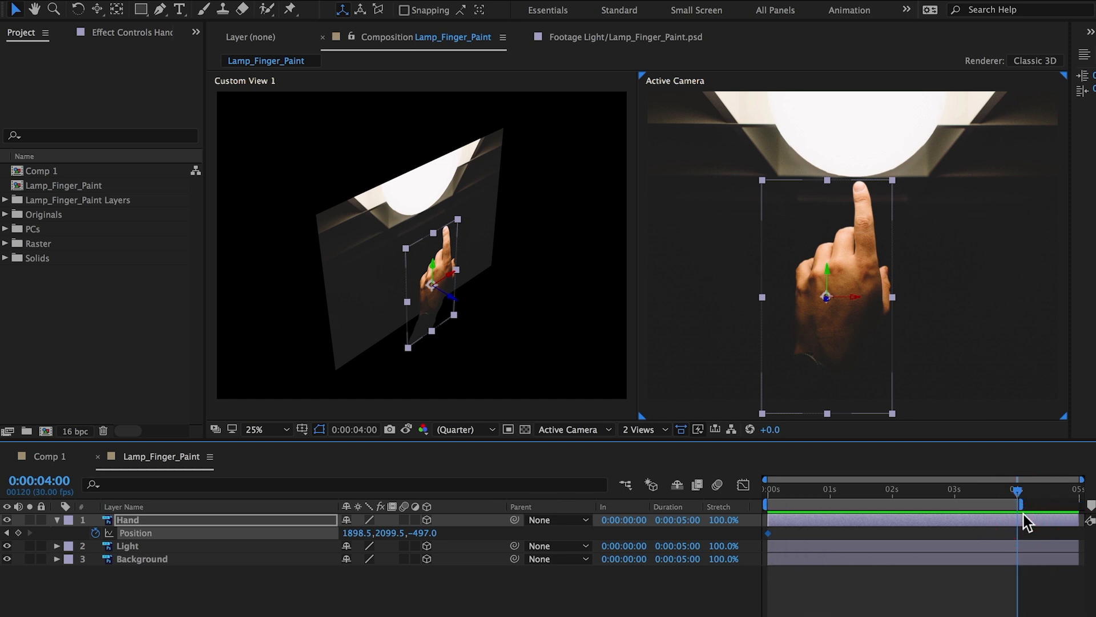
left_click_drag(383, 534, 137, 534)
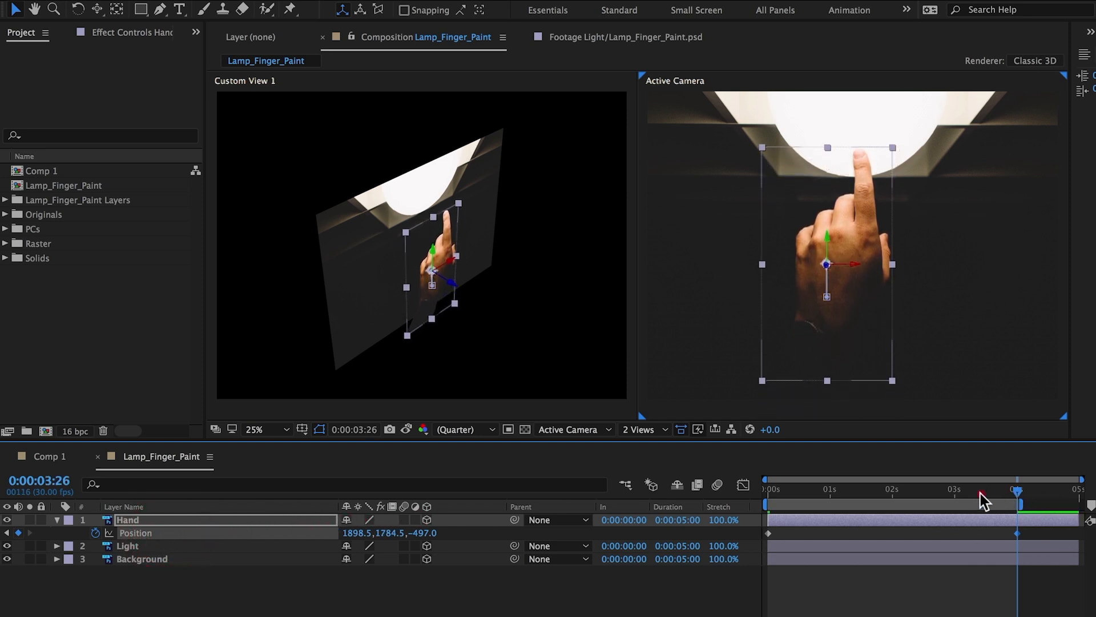
left_click_drag(981, 493, 1079, 494)
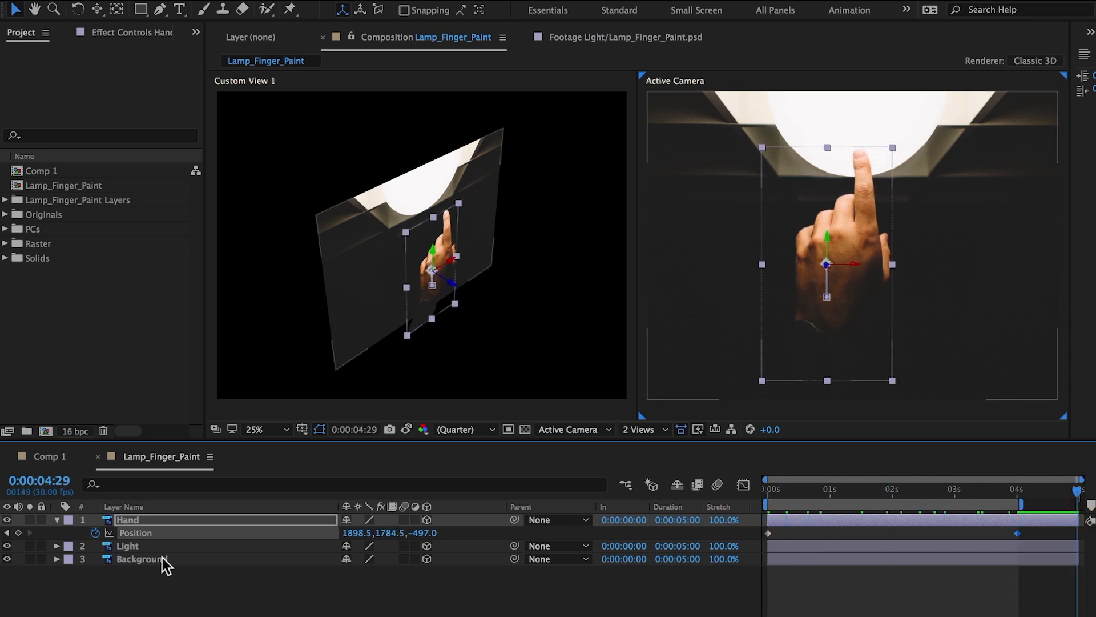
Push the Background layer back in 3D space by setting its Z position to 1042
left_click(124, 558)
key("p")
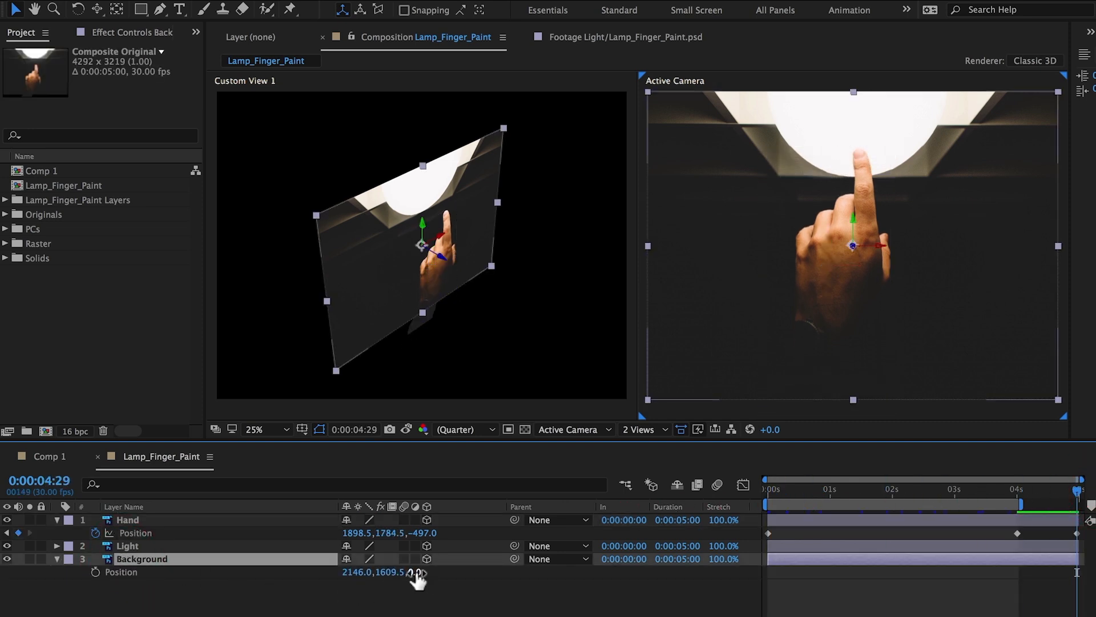
left_click_drag(415, 573, 1058, 583)
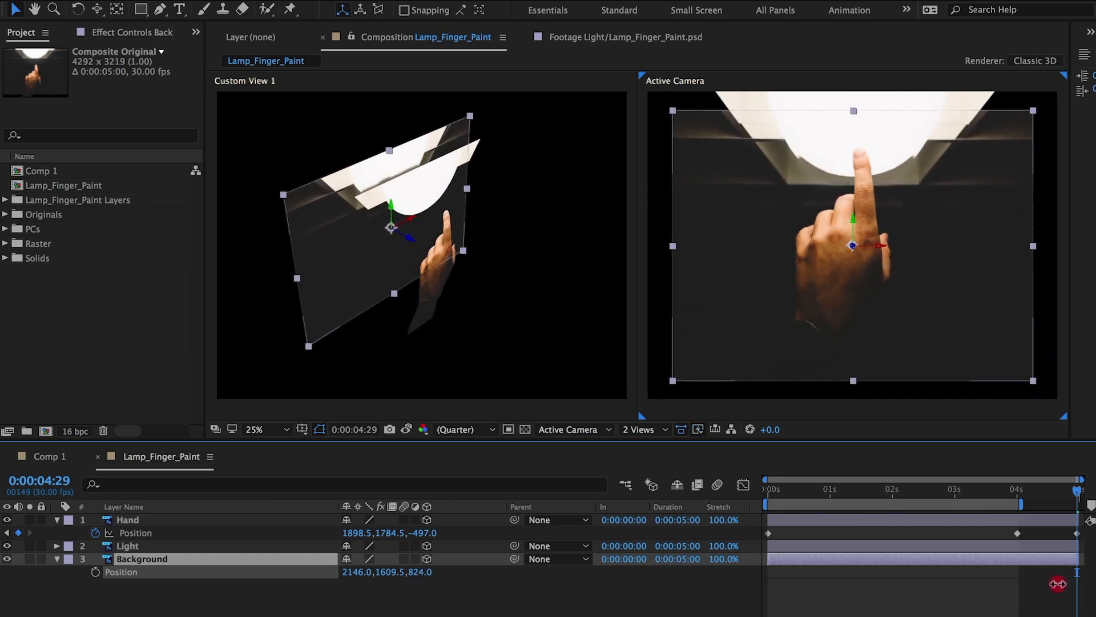
left_click_drag(414, 573, 534, 568)
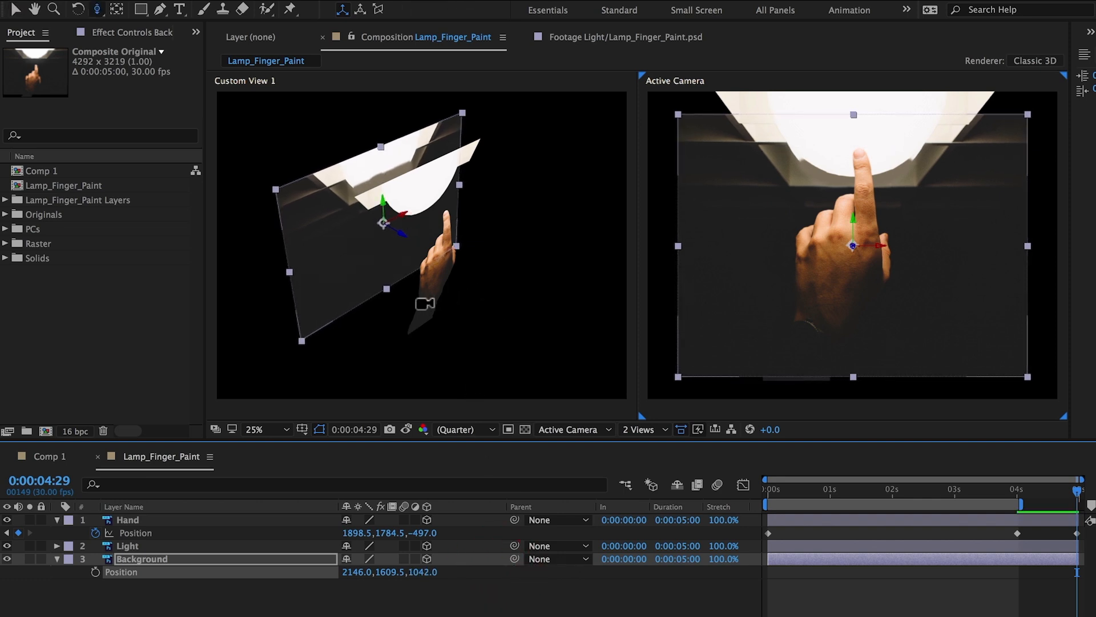
Delete the Hand layer's extra Position keyframe at 0:00:04:29 and move both remaining keyframes together to Z -954
left_click_drag(423, 304, 439, 296)
key("v")
left_click(447, 286)
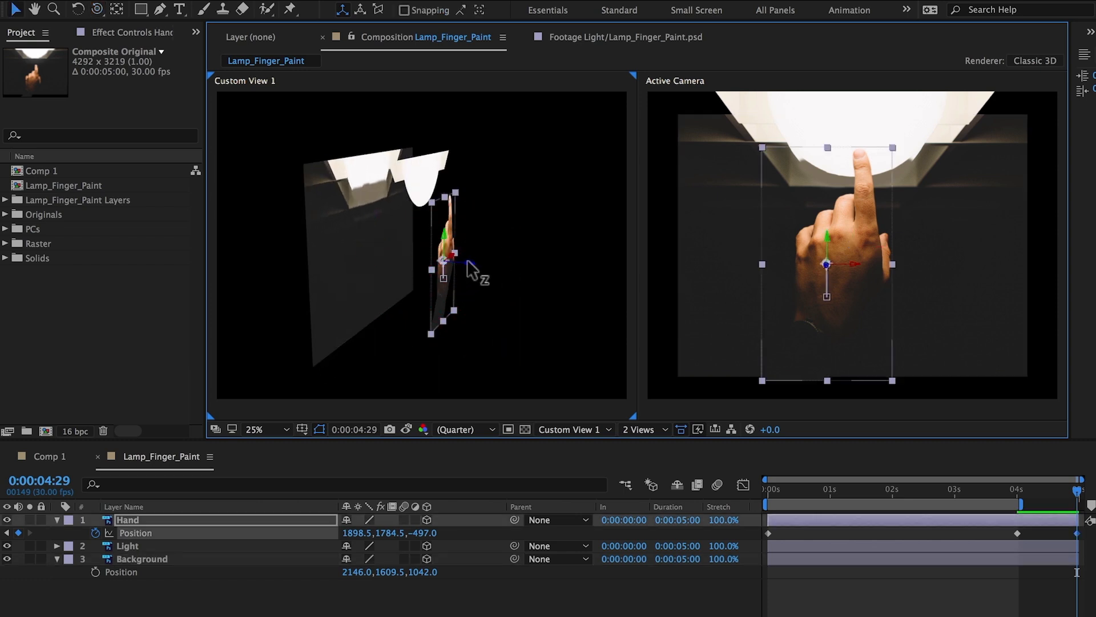
left_click_drag(1032, 498, 1016, 500)
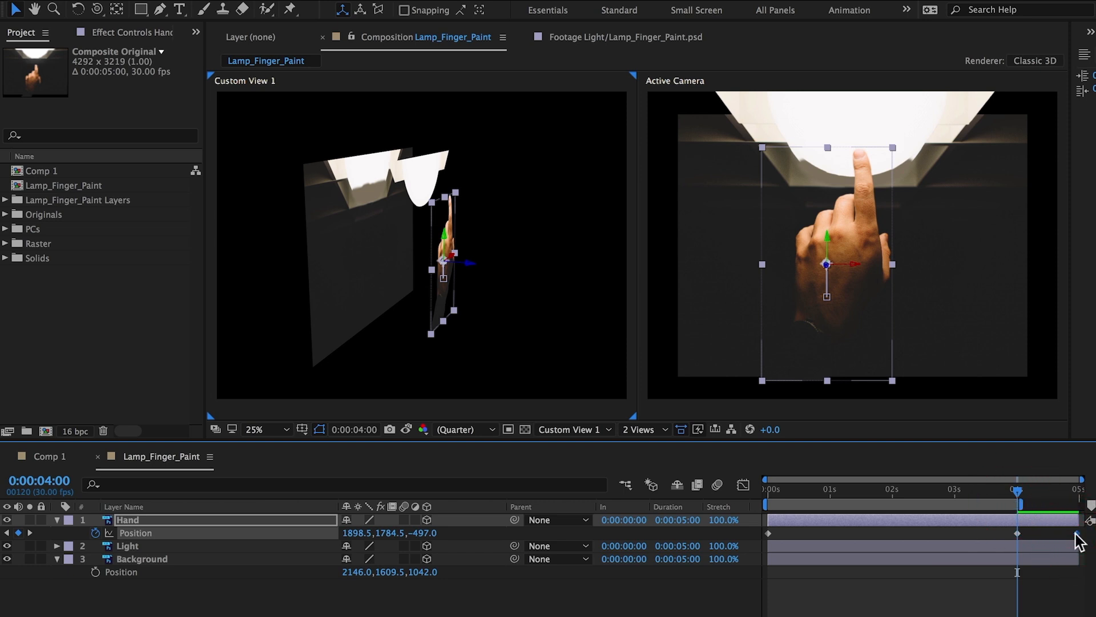
key("Delete")
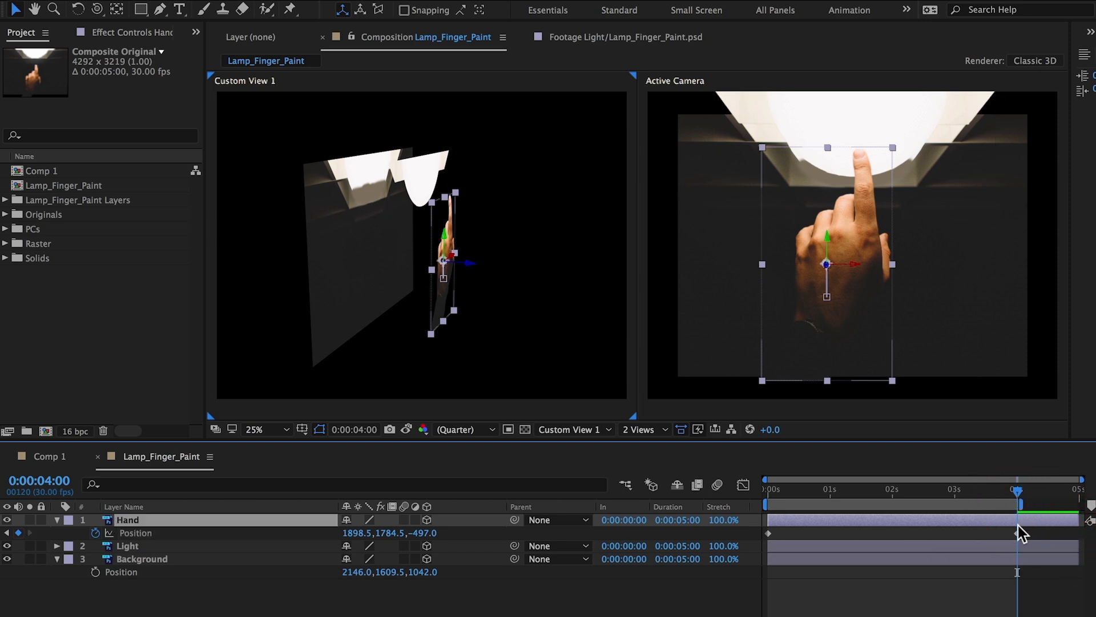
left_click_drag(1028, 526, 717, 535)
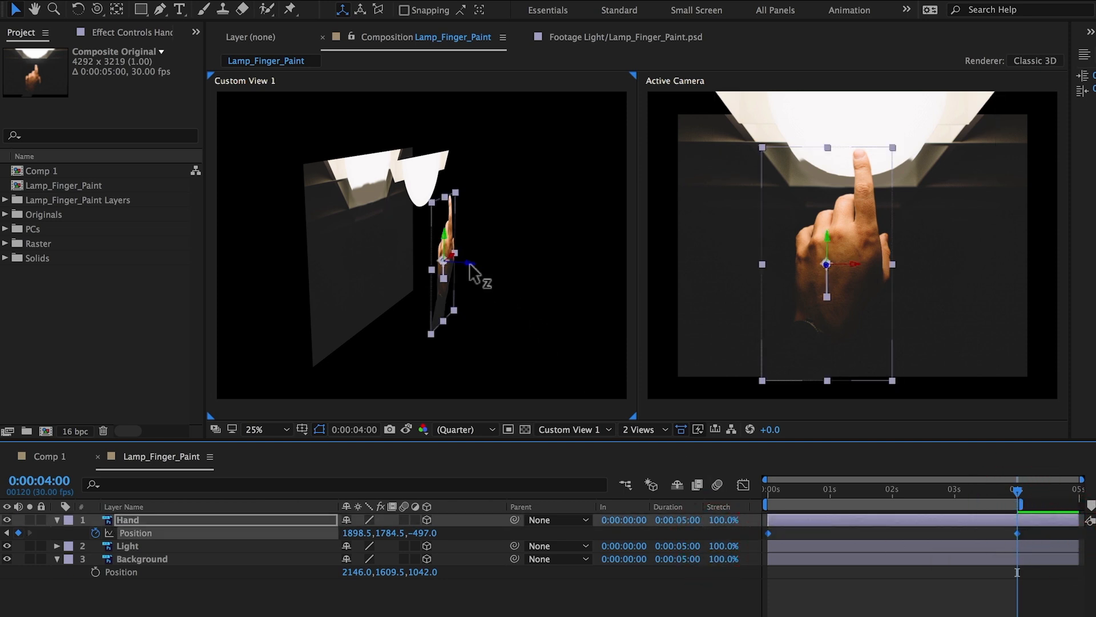
left_click_drag(469, 264, 513, 269)
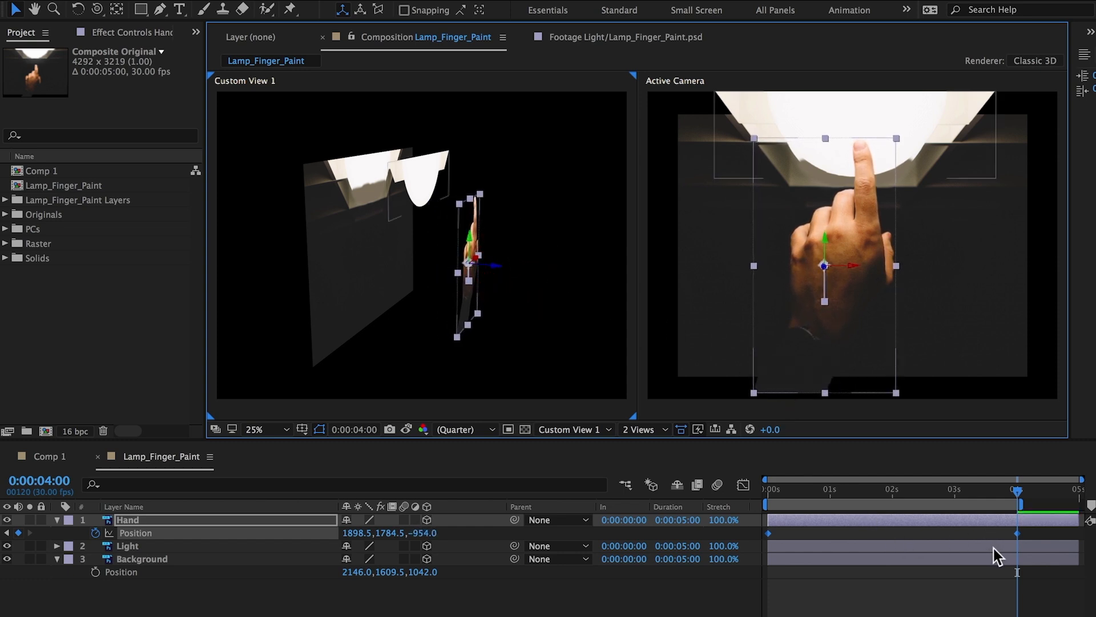
Reveal the Light layer's Position property and add a Position keyframe at 0:00:04:00
key("super+a")
key("u")
key("u")
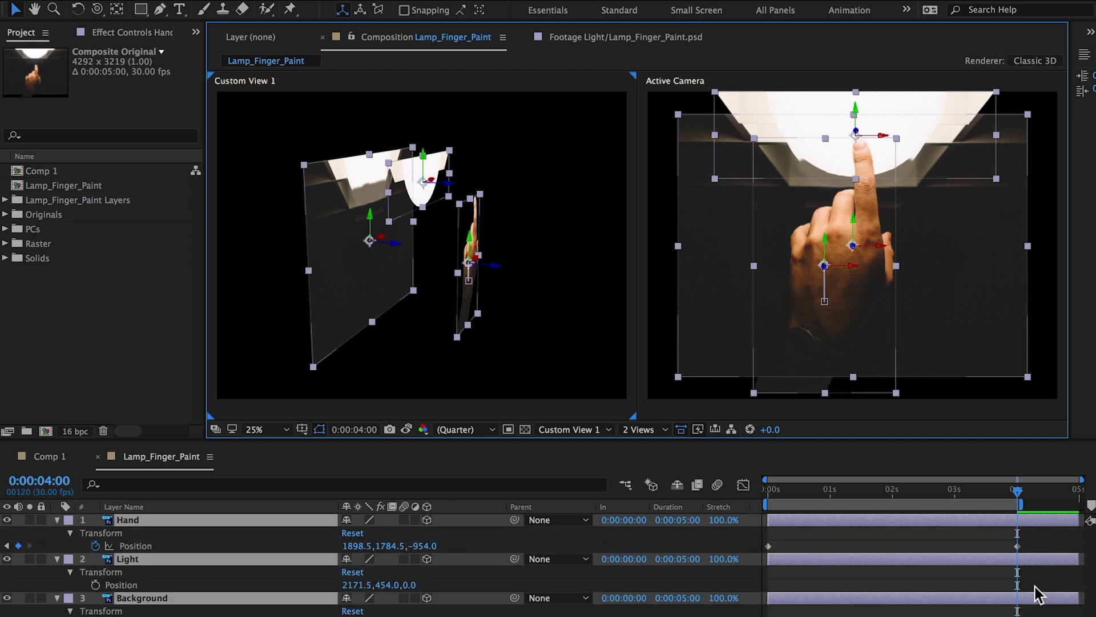
left_click(36, 575)
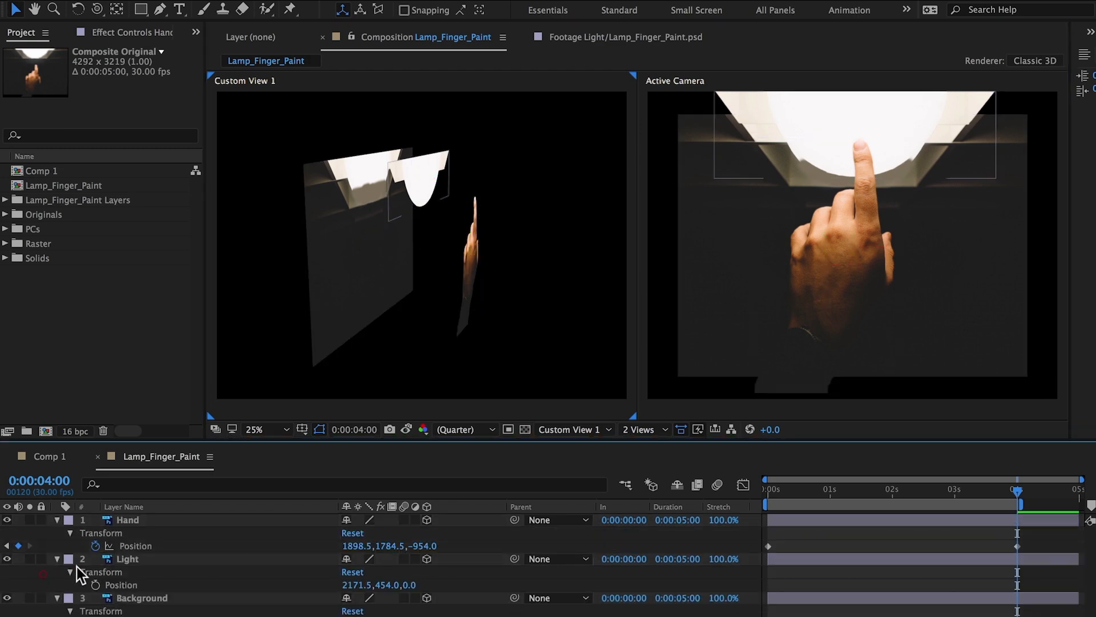
left_click(137, 559)
key("p")
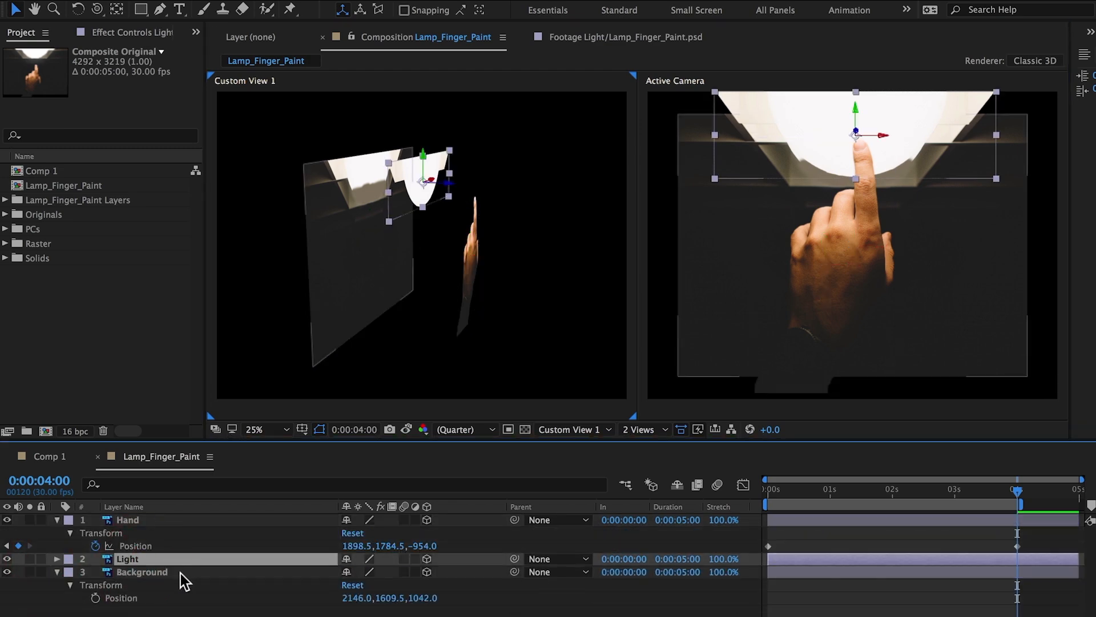
key("p")
left_click(96, 571)
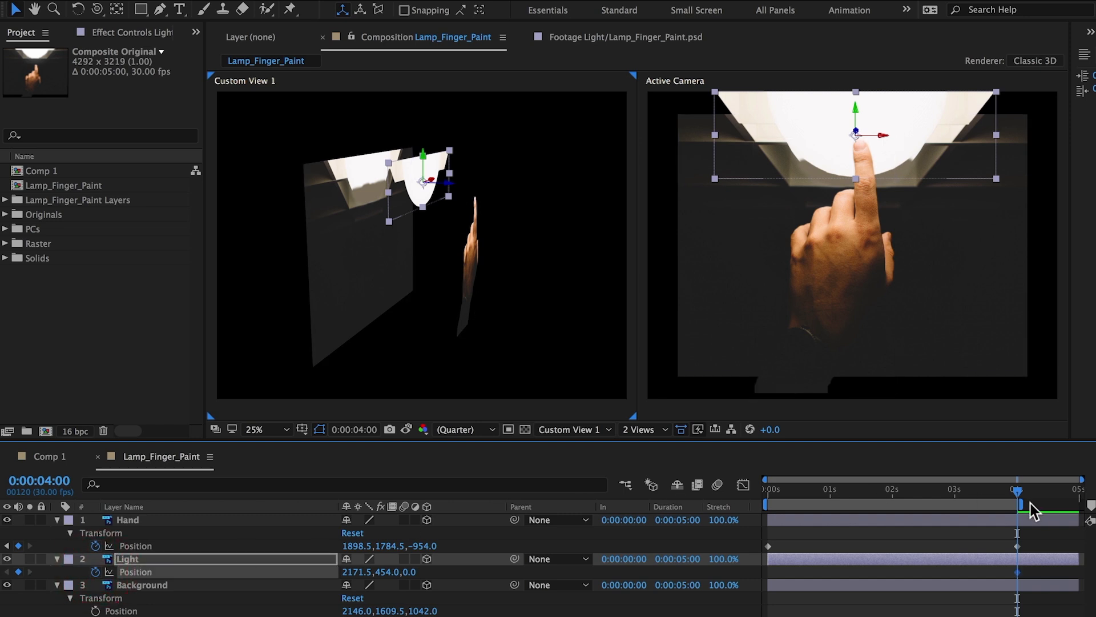
Keyframe the Light layer's Y position to 529 at 0:00:00:00 and 578 at 0:00:04:00
left_click_drag(988, 493, 622, 486)
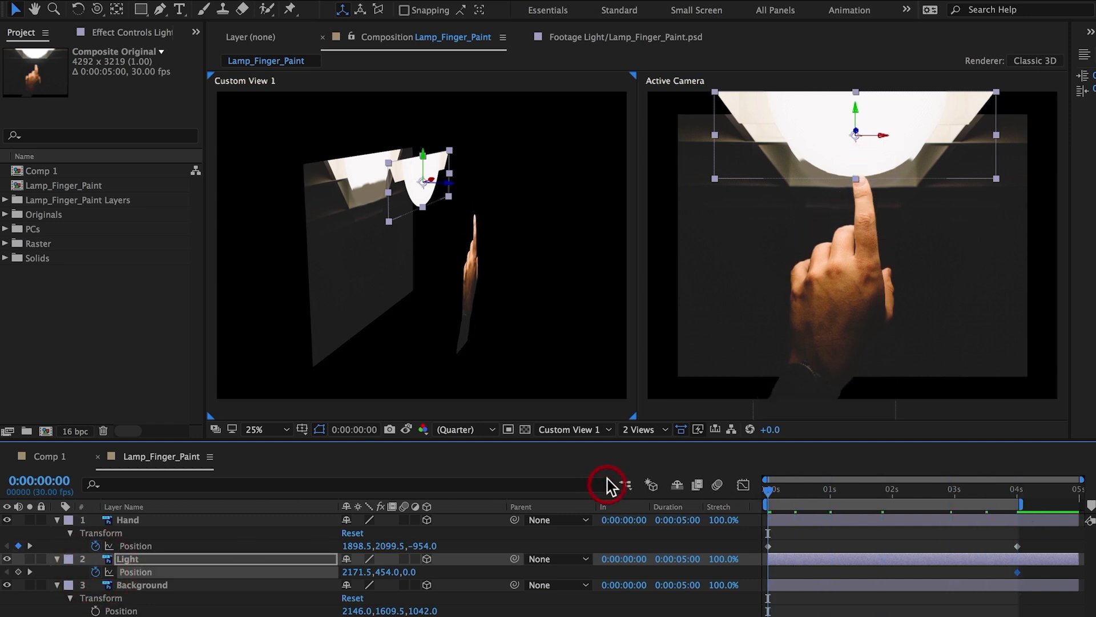
left_click_drag(385, 573, 299, 561)
key("ctrl+z")
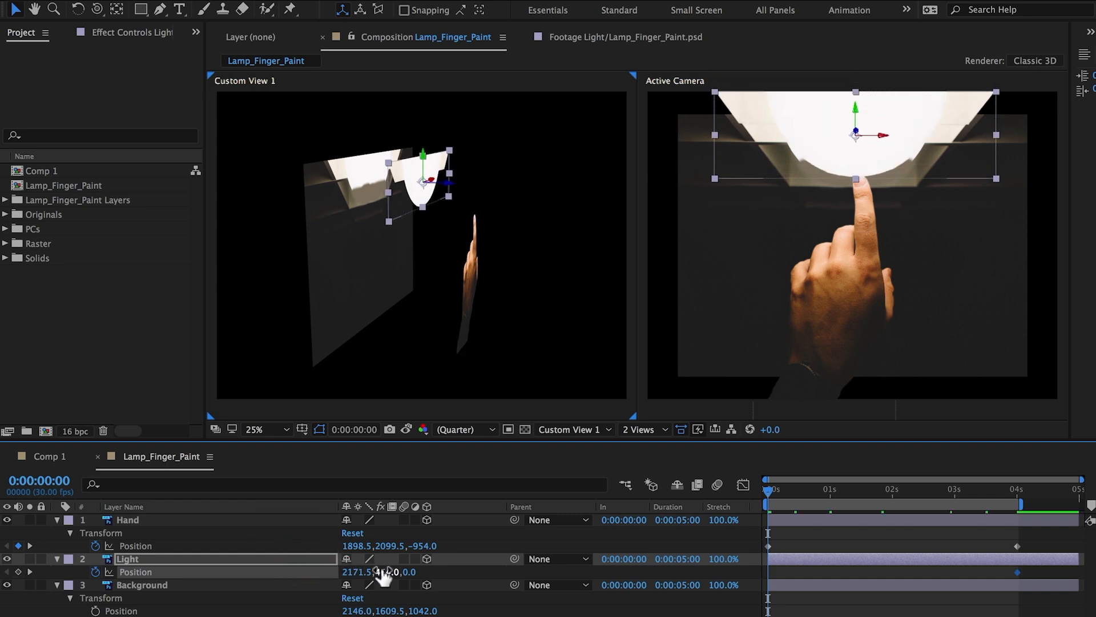
left_click_drag(392, 571, 448, 567)
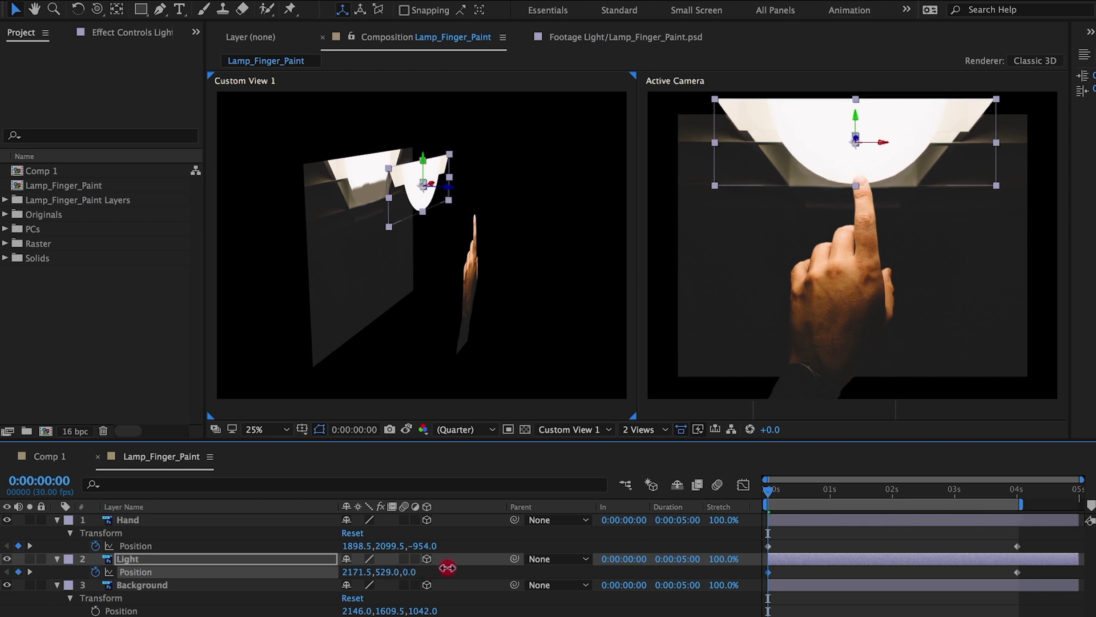
left_click_drag(796, 492, 1008, 508)
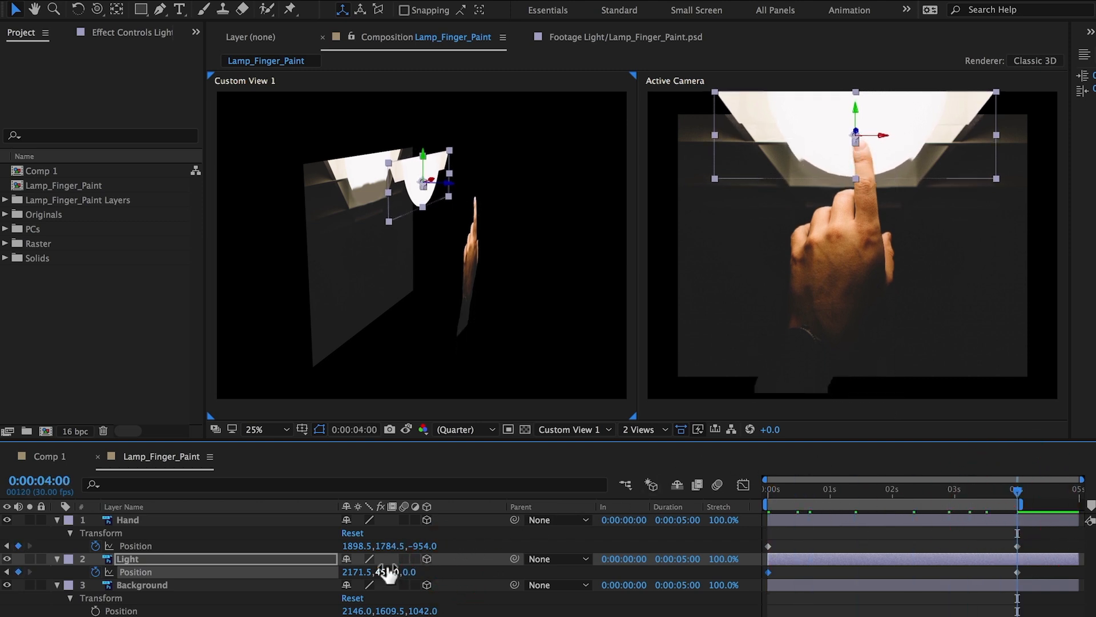
left_click_drag(381, 570, 493, 552)
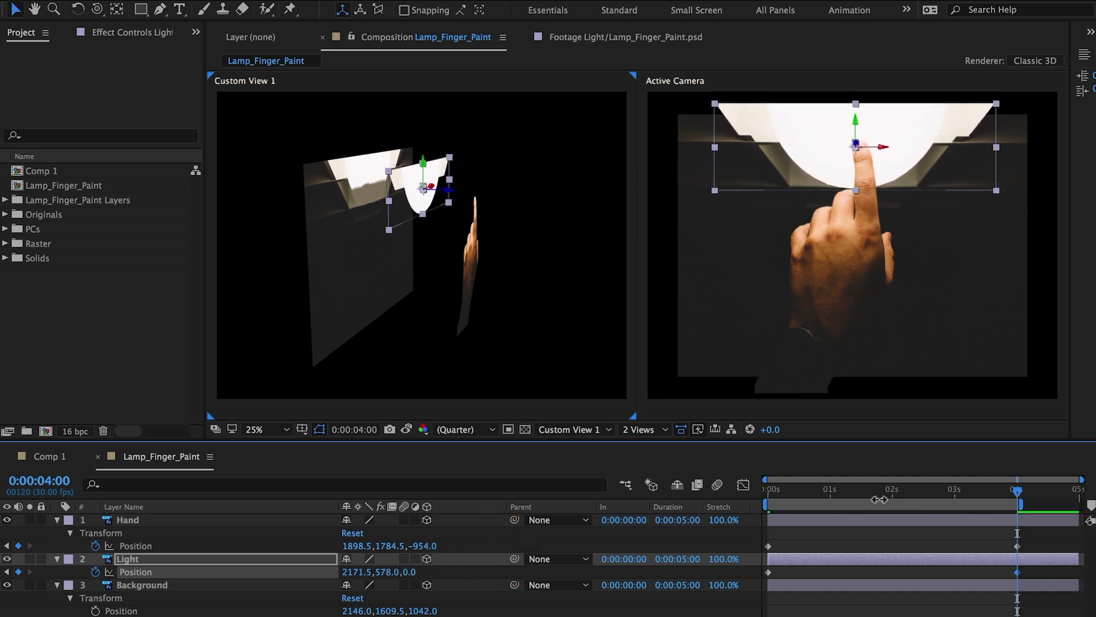
Lower the Hand with both Position keyframes selected, to Y 2275 at 0:00:04:00, and preview the motion back to the start
left_click_drag(1027, 547, 756, 536)
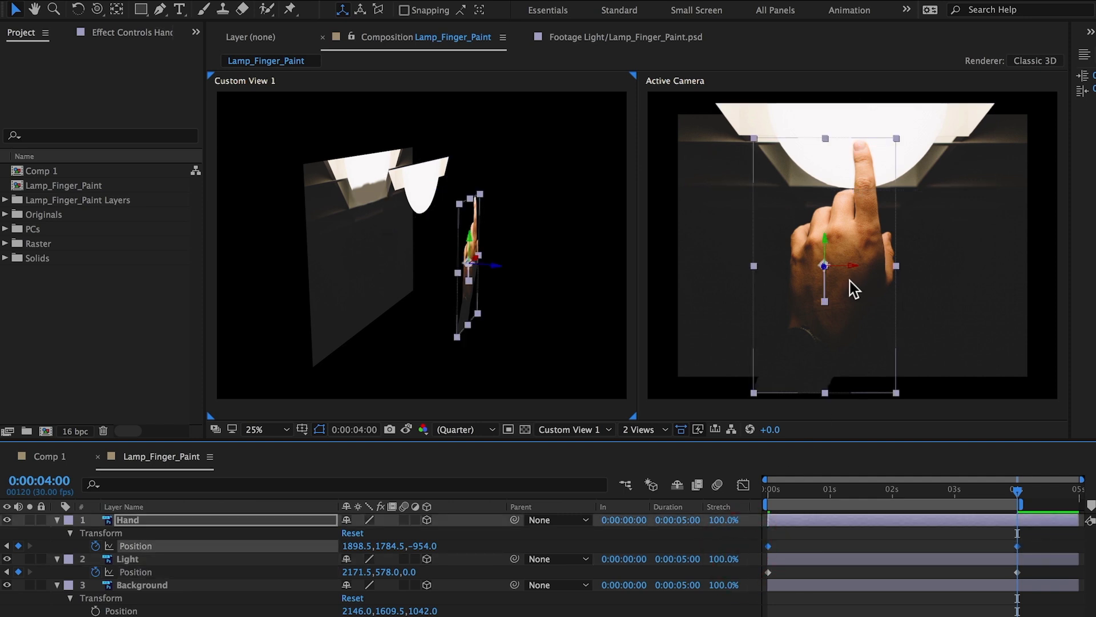
left_click_drag(851, 281, 849, 355)
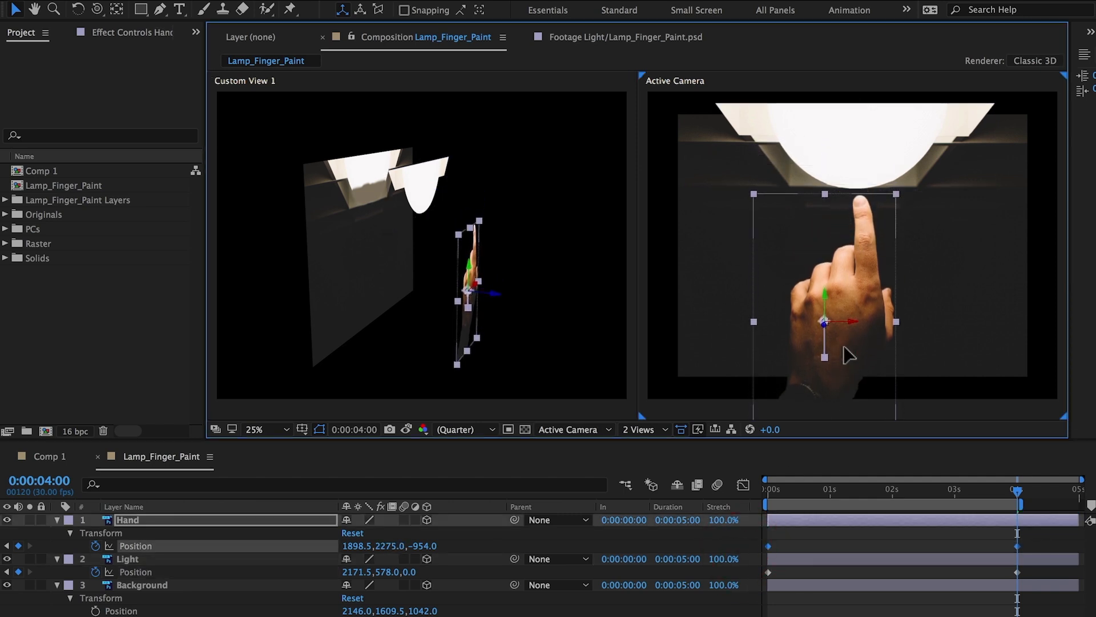
left_click_drag(1018, 491, 717, 498)
left_click_drag(847, 495, 728, 490)
left_click_drag(848, 487, 768, 494)
Enable motion blur for the Hand, Light and Background layers and the composition, and collapse the layers' properties
left_click(212, 584, "shift")
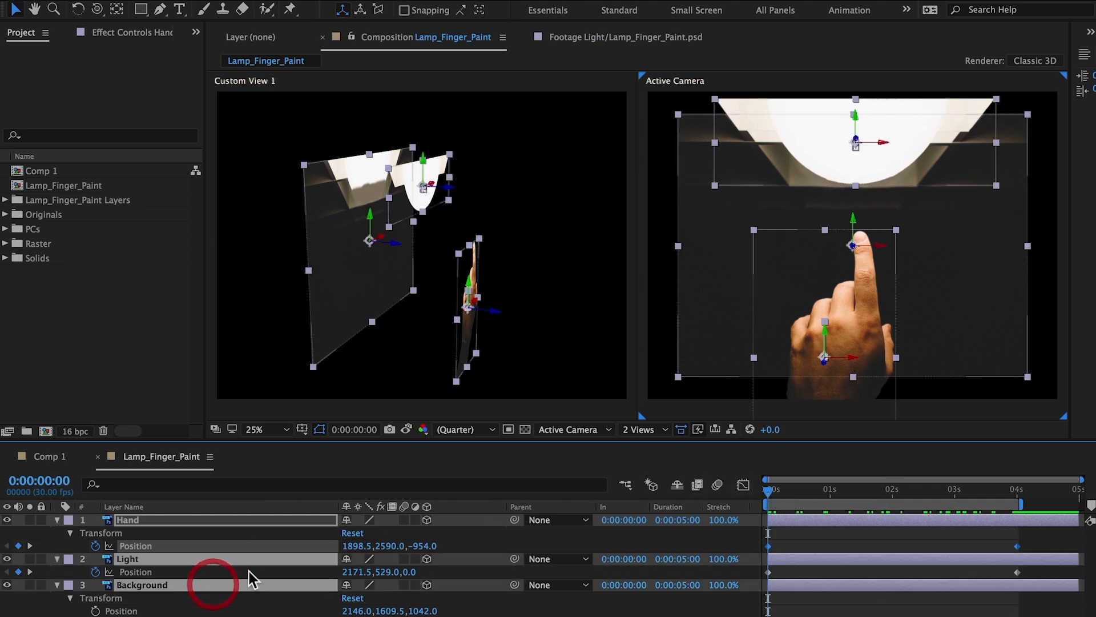
left_click(718, 486)
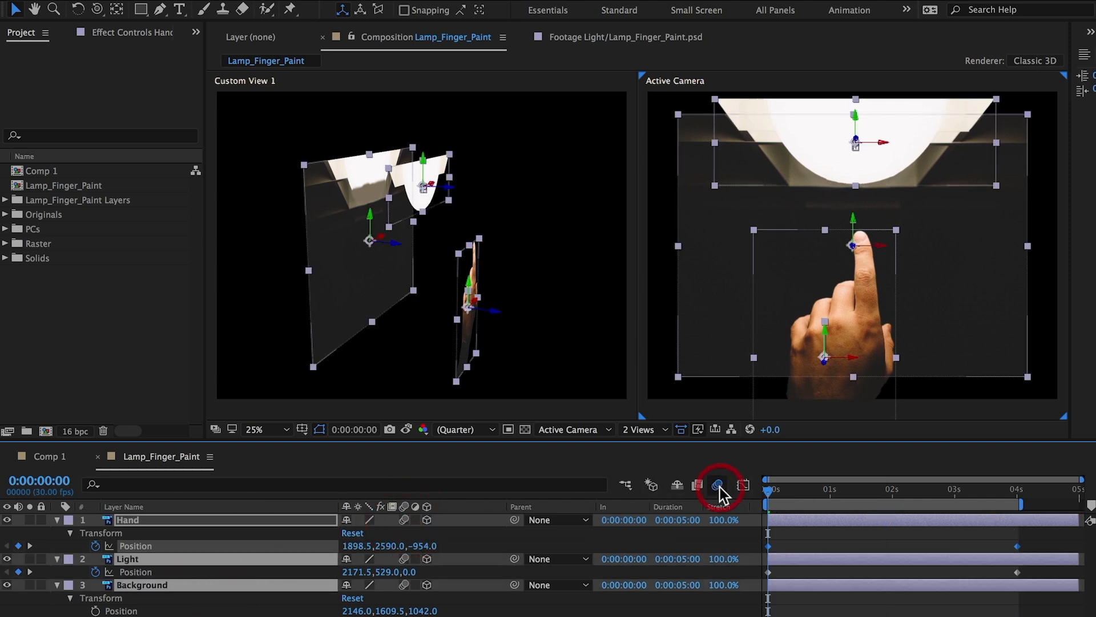
left_click(57, 520)
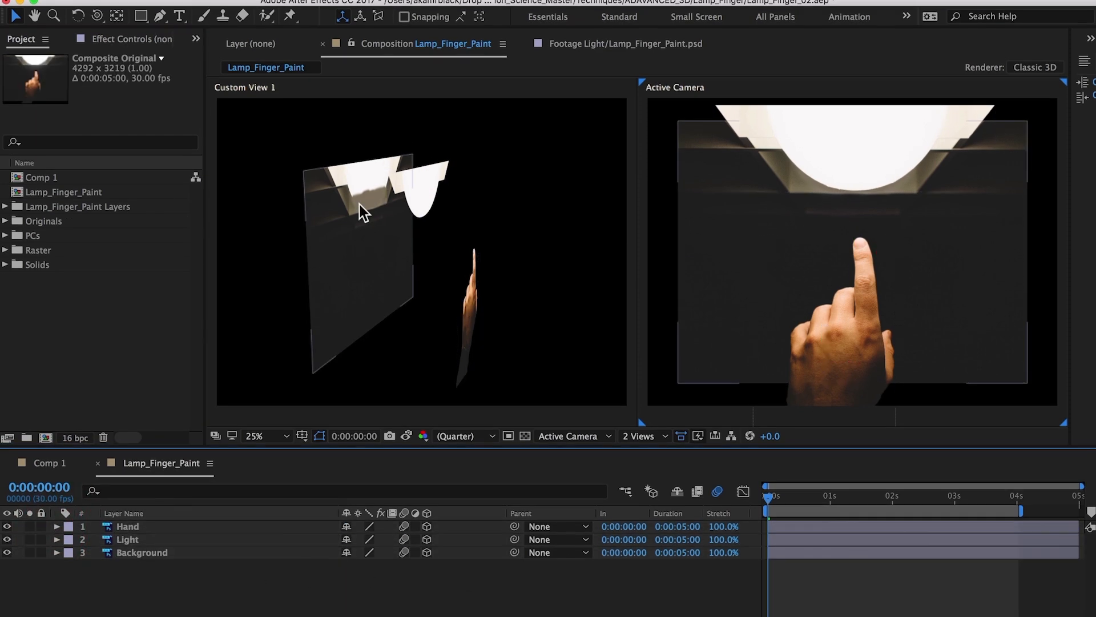
Create a one-node camera with the 35mm preset
left_click(292, 7)
mouse_move(303, 25)
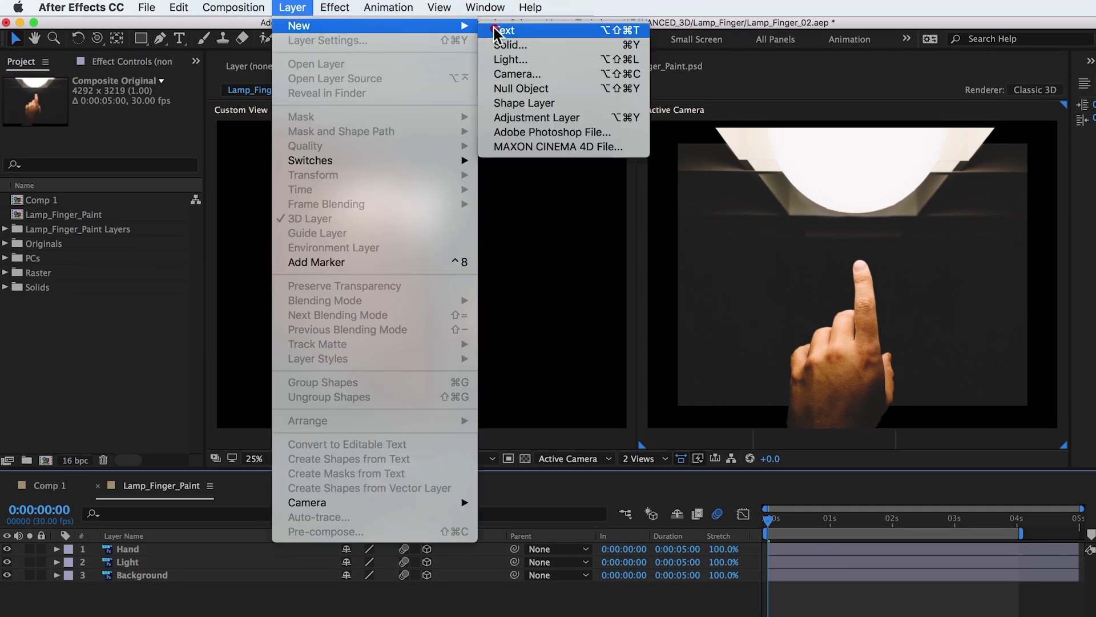
left_click(515, 74)
left_click(424, 231)
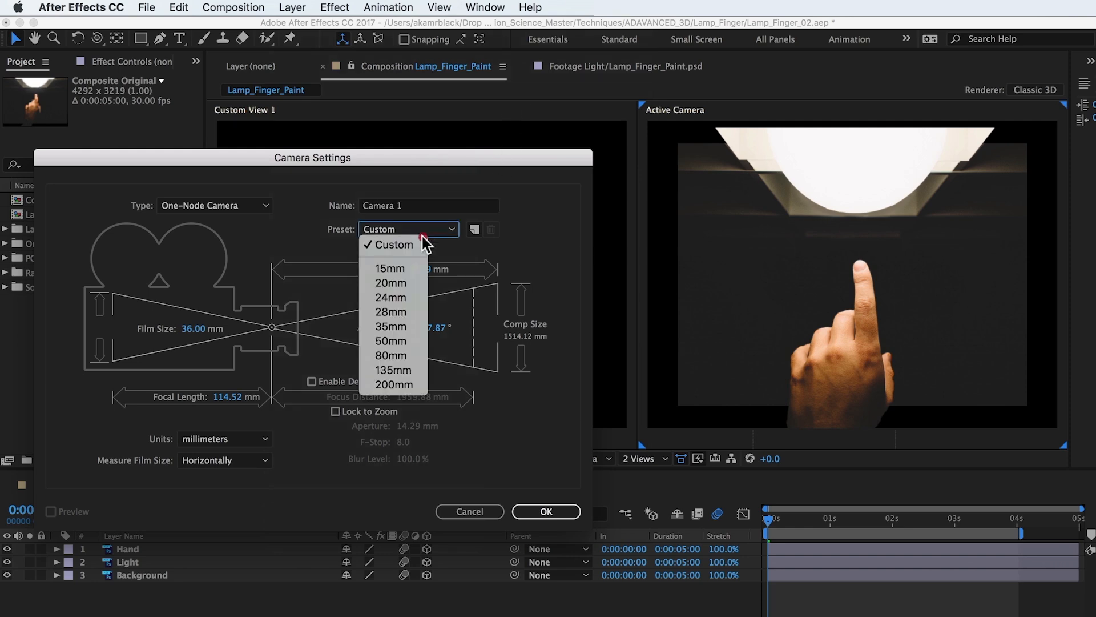
left_click(409, 321)
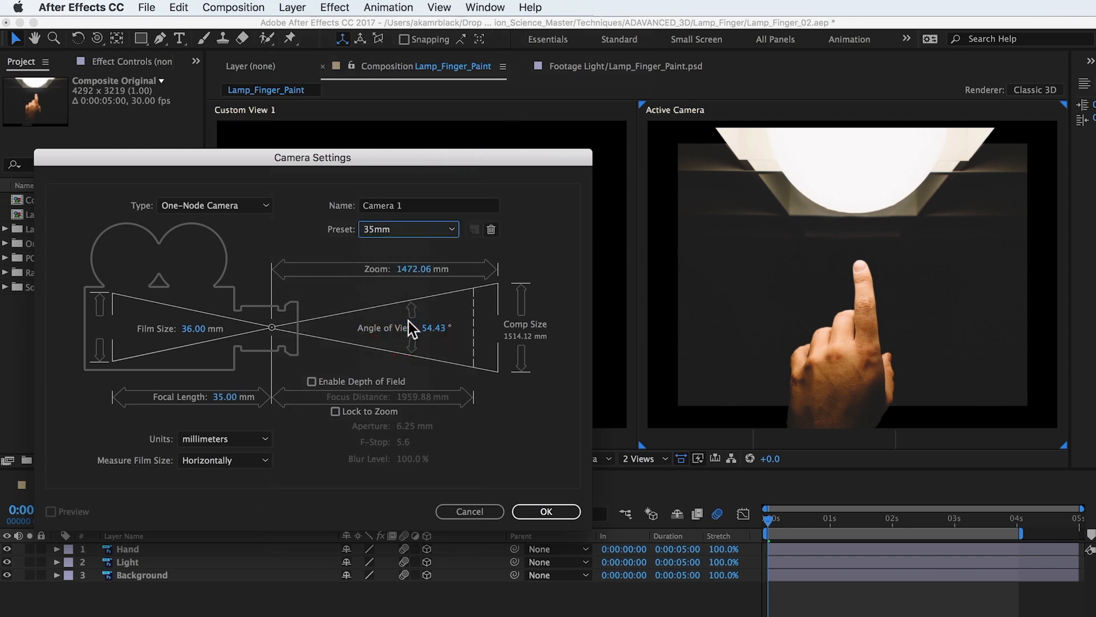
left_click(535, 508)
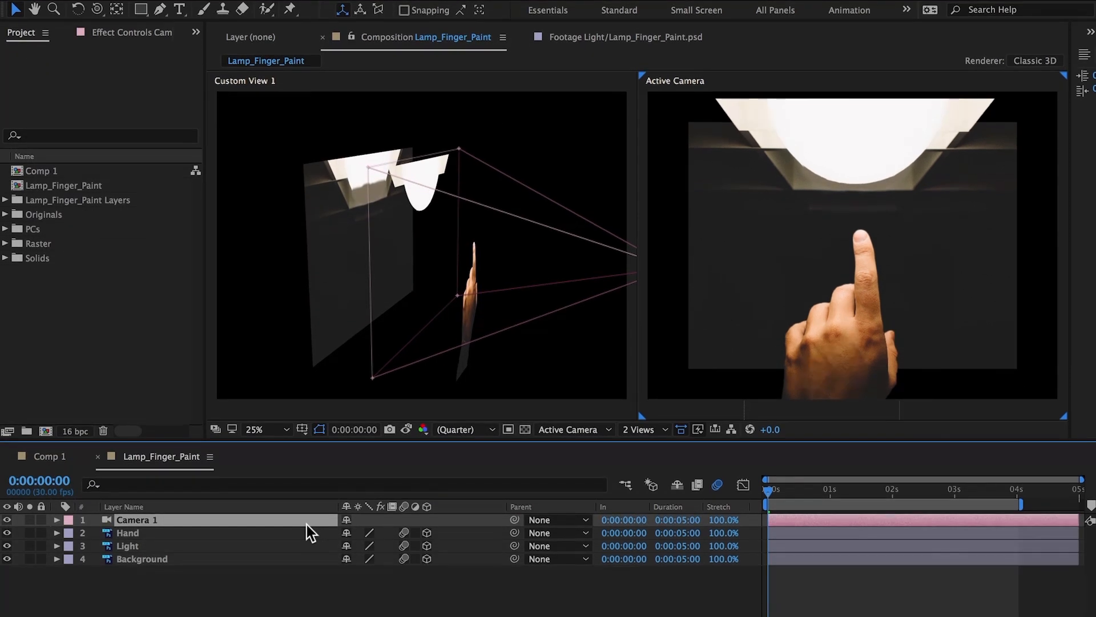
Keyframe Camera 1's X Rotation to -3° at 0:00:00:00 and 4° at 0:00:04:00, and check the camera tilt
key("r")
left_click(96, 546)
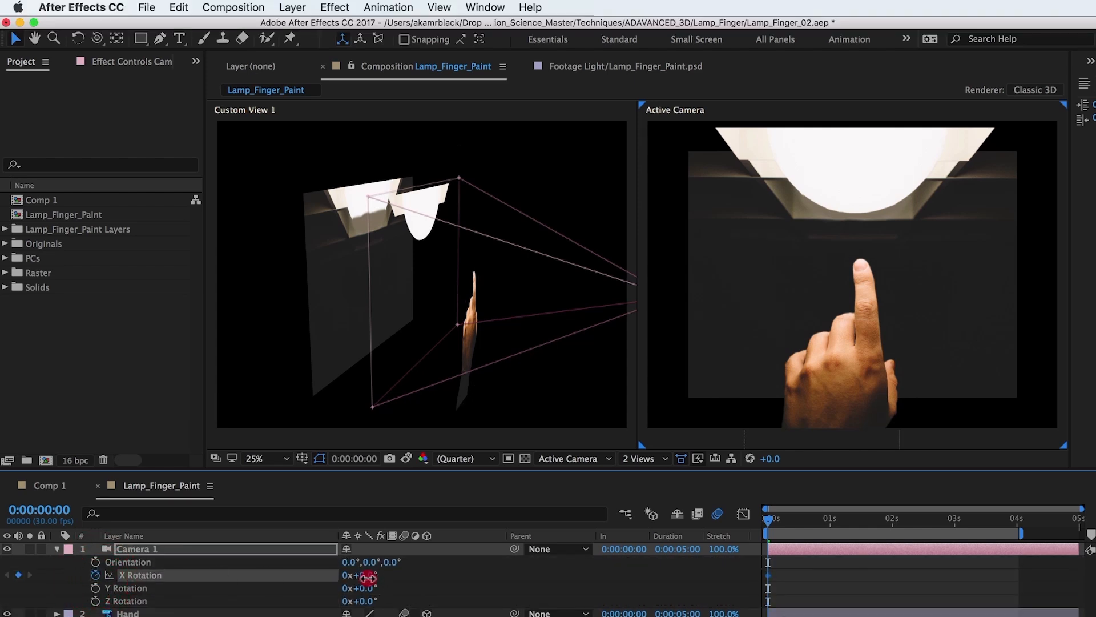
left_click_drag(368, 576, 371, 578)
left_click_drag(891, 519, 1008, 536)
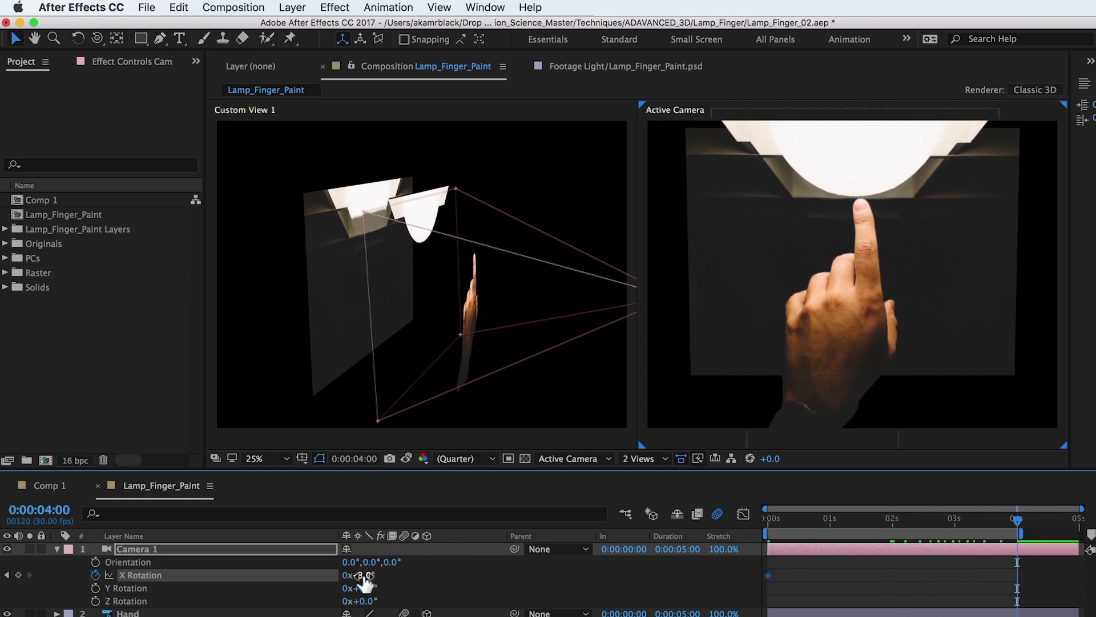
left_click_drag(369, 575, 370, 575)
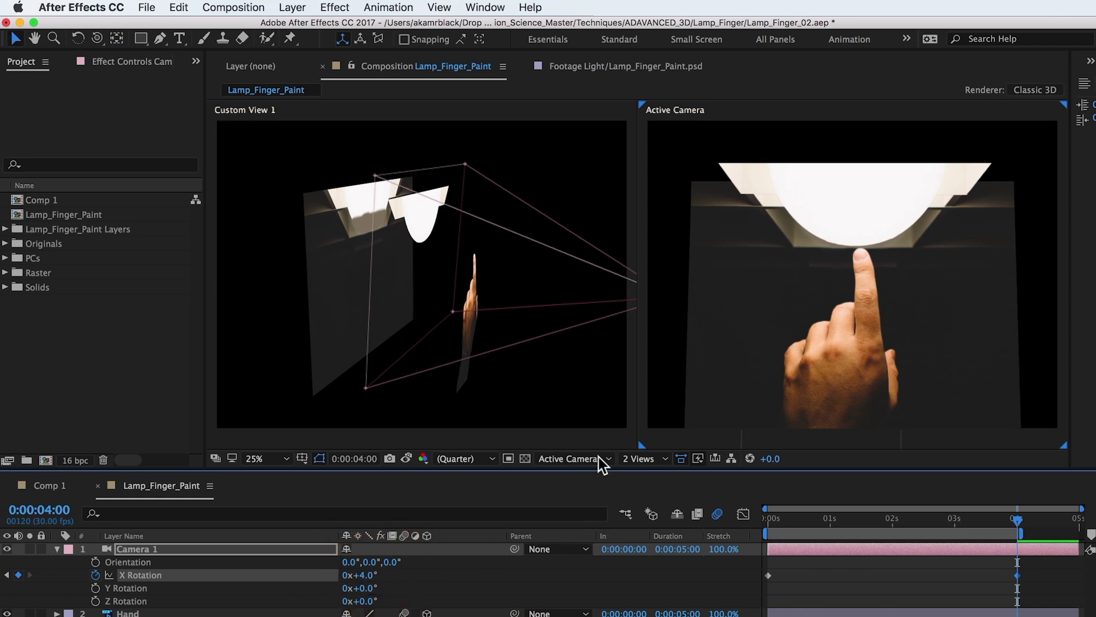
key("c")
left_click_drag(548, 367, 479, 362)
left_click_drag(1023, 525, 998, 515)
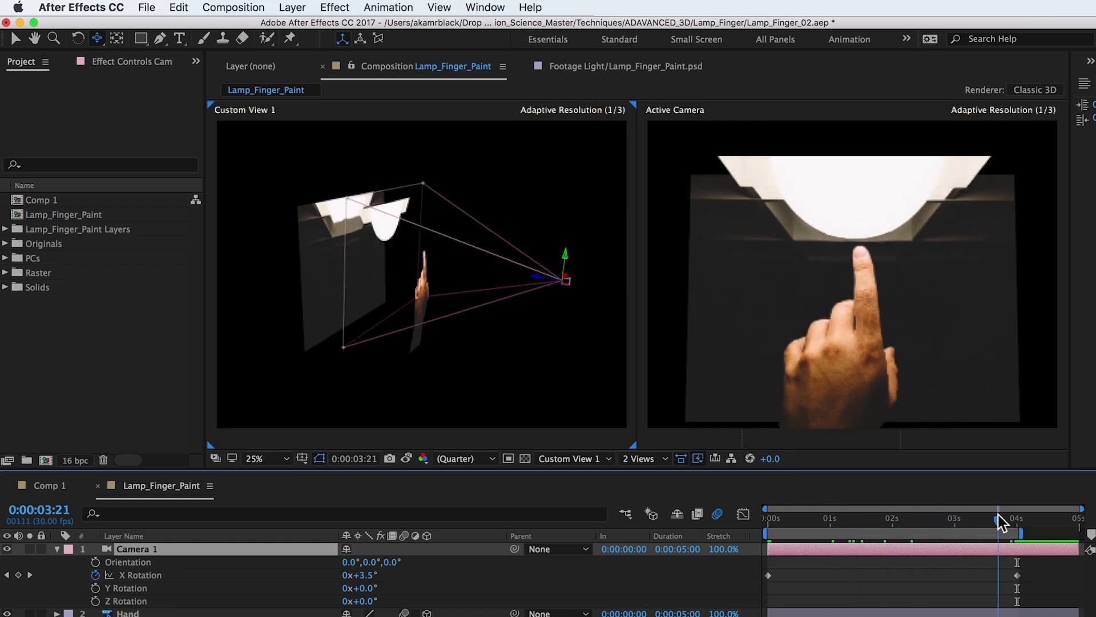
Place Puppet pins on the Hand layer's index finger at 0:00:04:00, from the fingertip down to its base
left_click(218, 562)
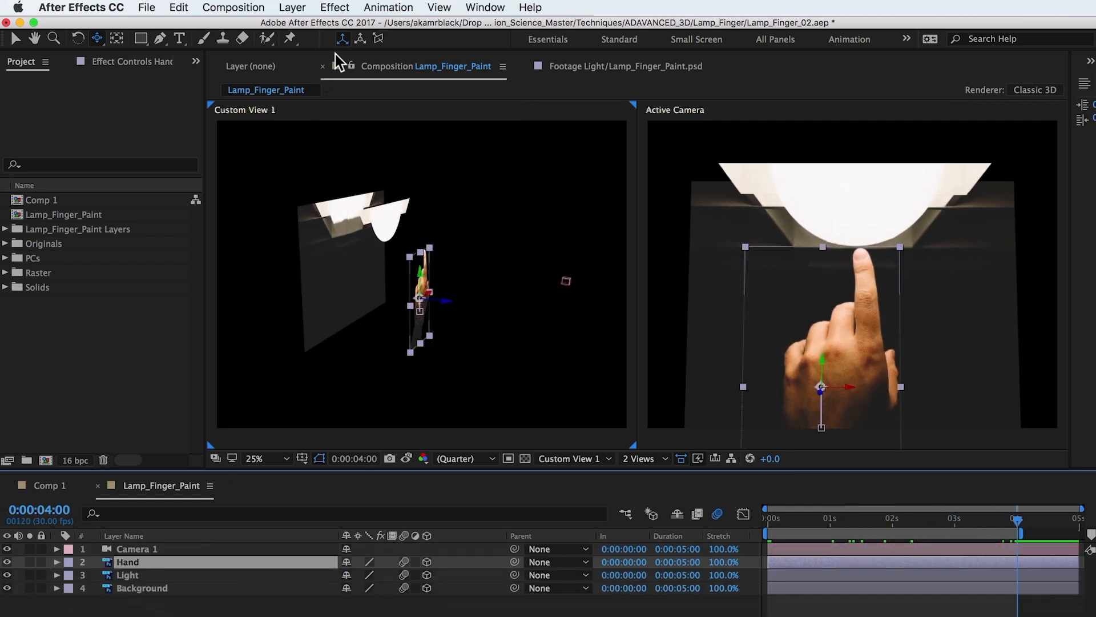
left_click(292, 39)
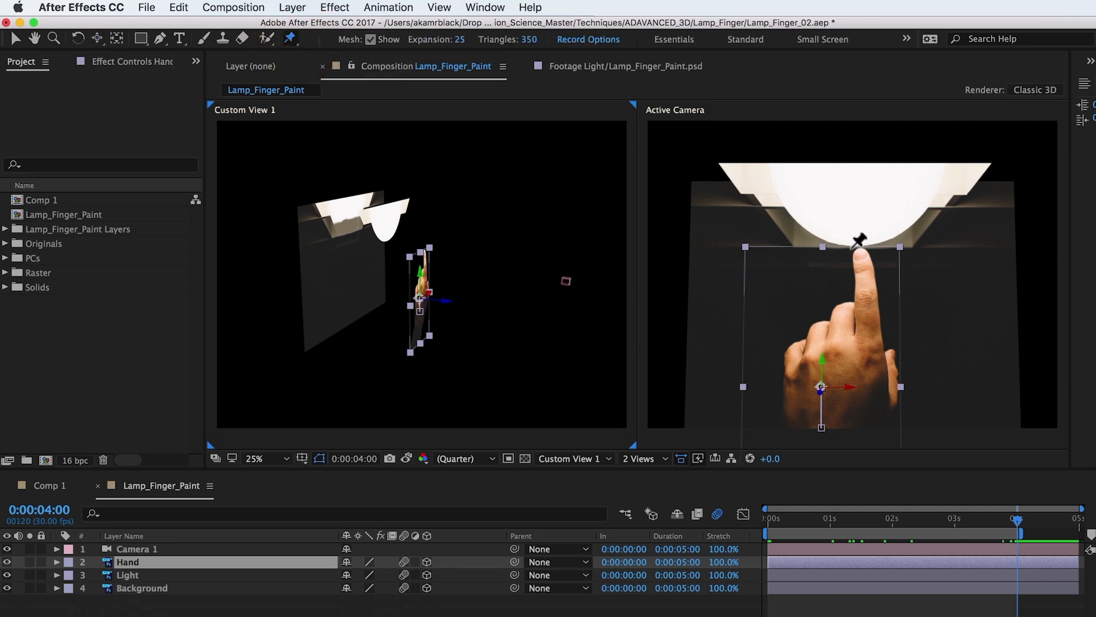
left_click(865, 250)
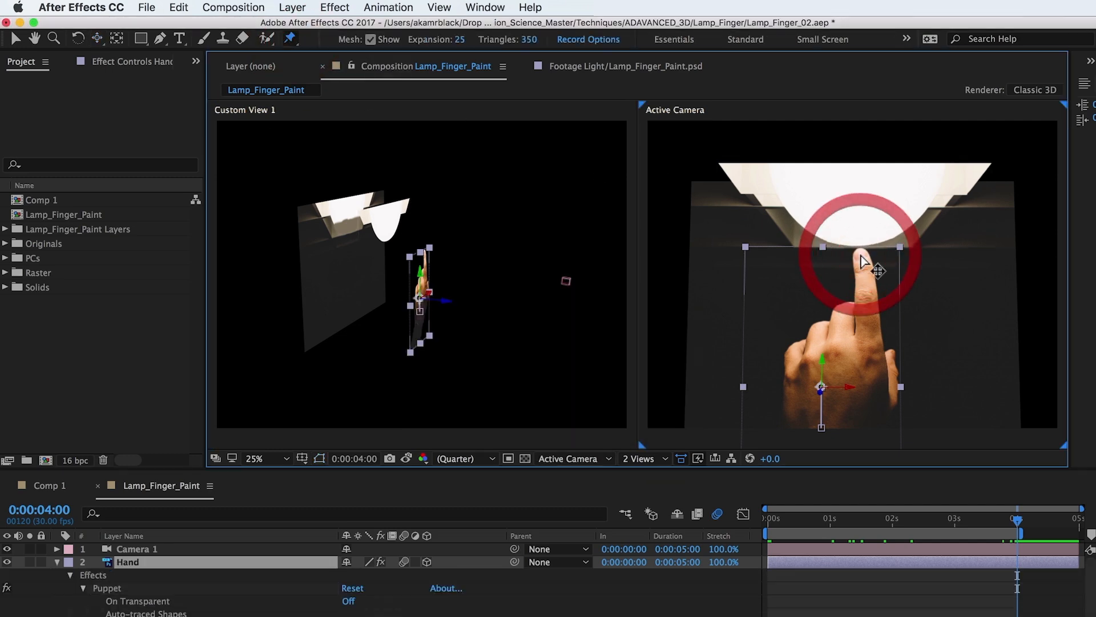
left_click(864, 272)
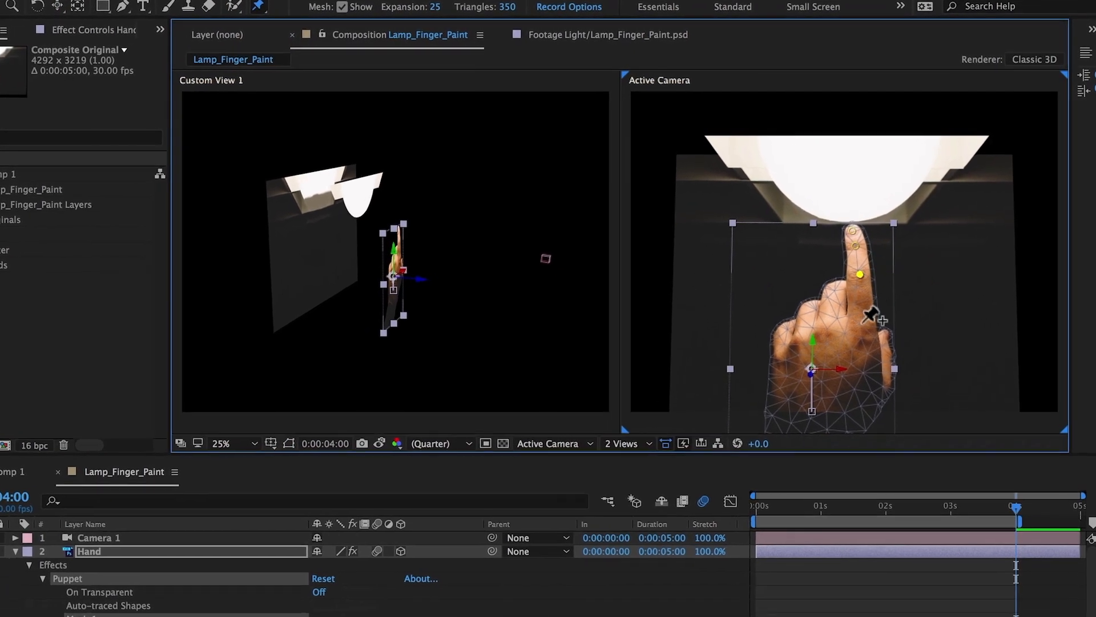
left_click(864, 317)
Add Puppet pins to the tips and knuckles of the folded fingers and three more along the thumb
left_click(836, 311)
left_click(841, 285)
left_click(804, 330)
left_click(812, 304)
left_click(759, 370)
left_click(764, 349)
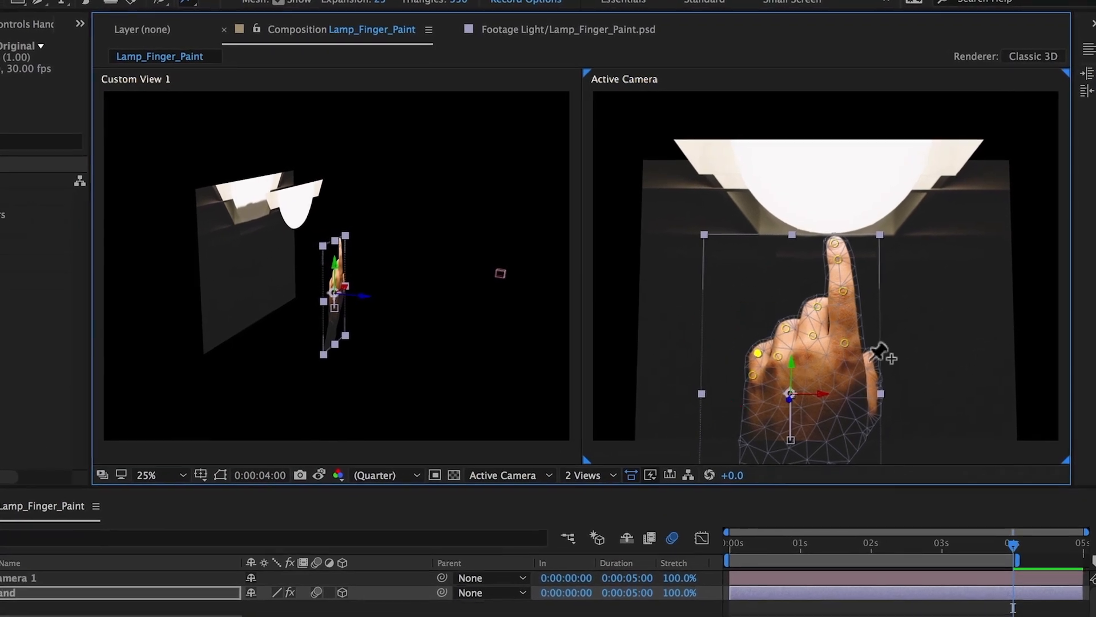
left_click(874, 354)
left_click(876, 371)
left_click(875, 401)
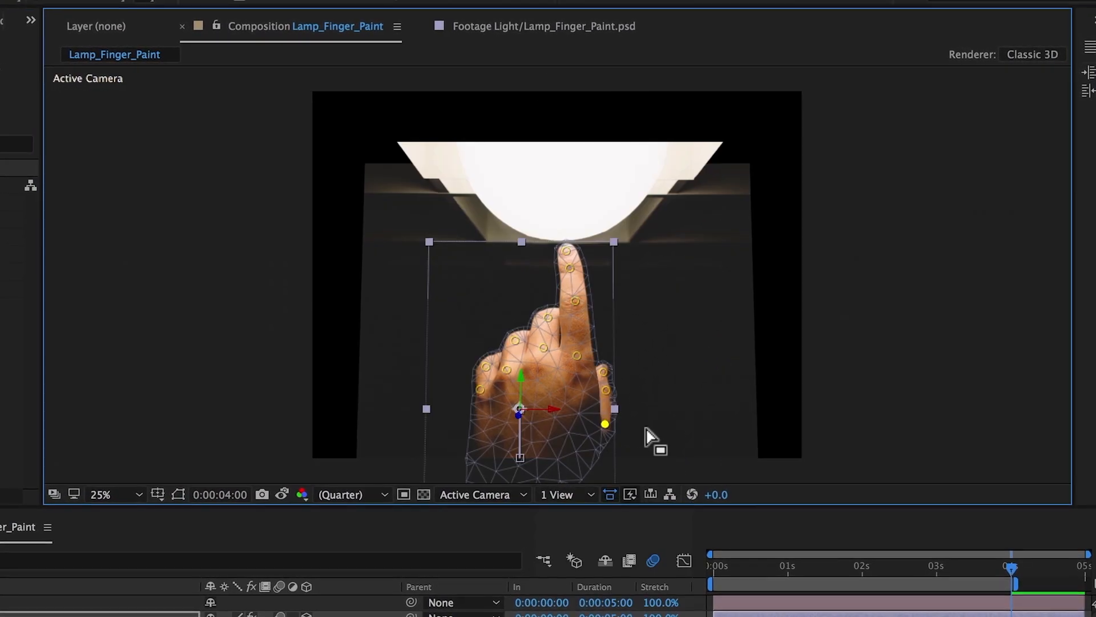
At 0:00:00:00, shift the Puppet pins at the index finger's tip and on the folded fingers slightly to pose the hand
scroll(644, 435, "up", 2)
left_click_drag(690, 413, 697, 257)
left_click_drag(662, 506, 648, 611)
key("Home")
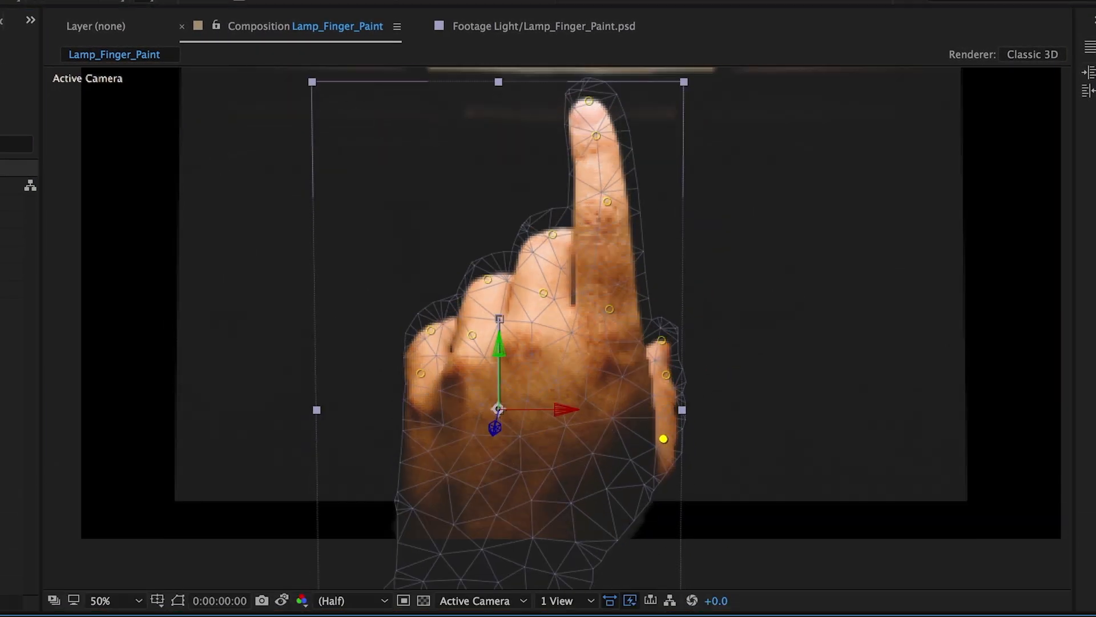
left_click_drag(589, 104, 590, 107)
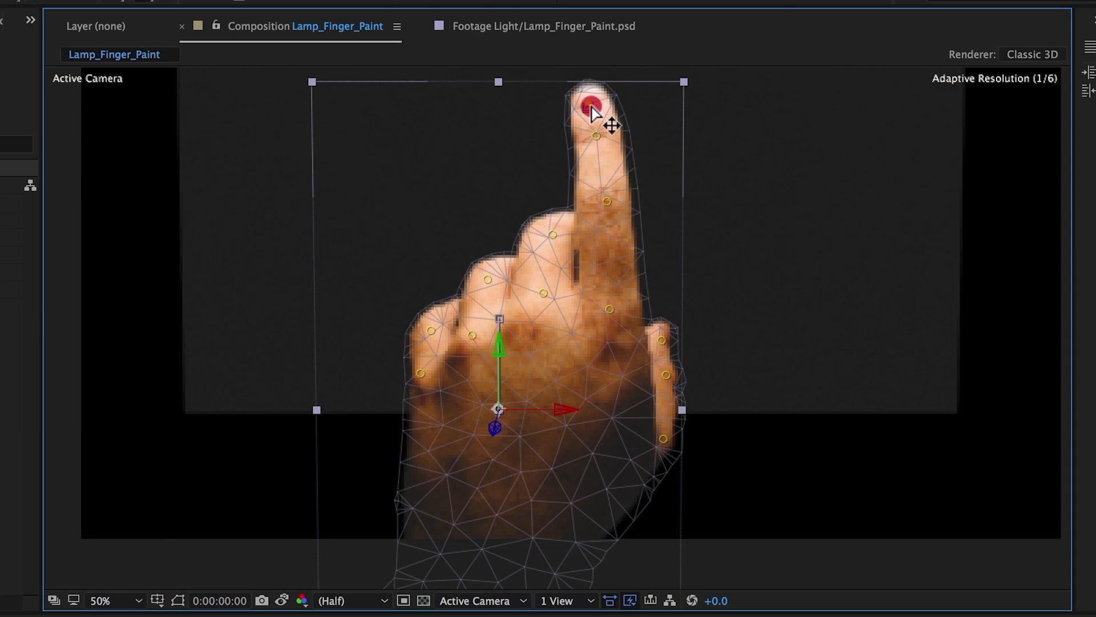
left_click_drag(596, 138, 595, 140)
left_click_drag(552, 235, 553, 238)
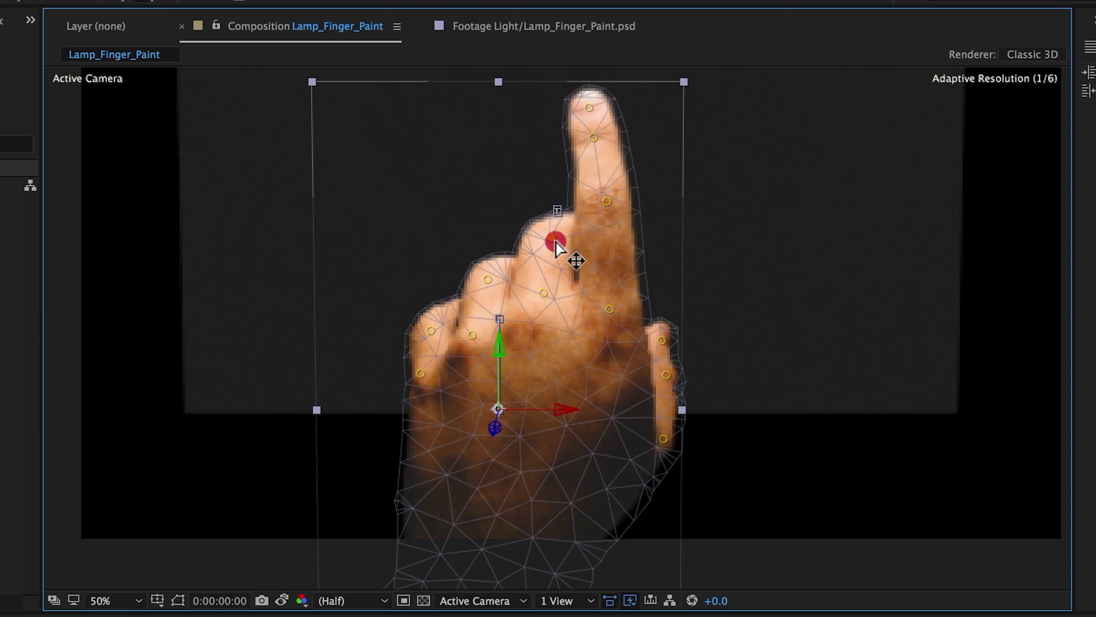
left_click_drag(487, 279, 488, 283)
left_click_drag(431, 330, 469, 336)
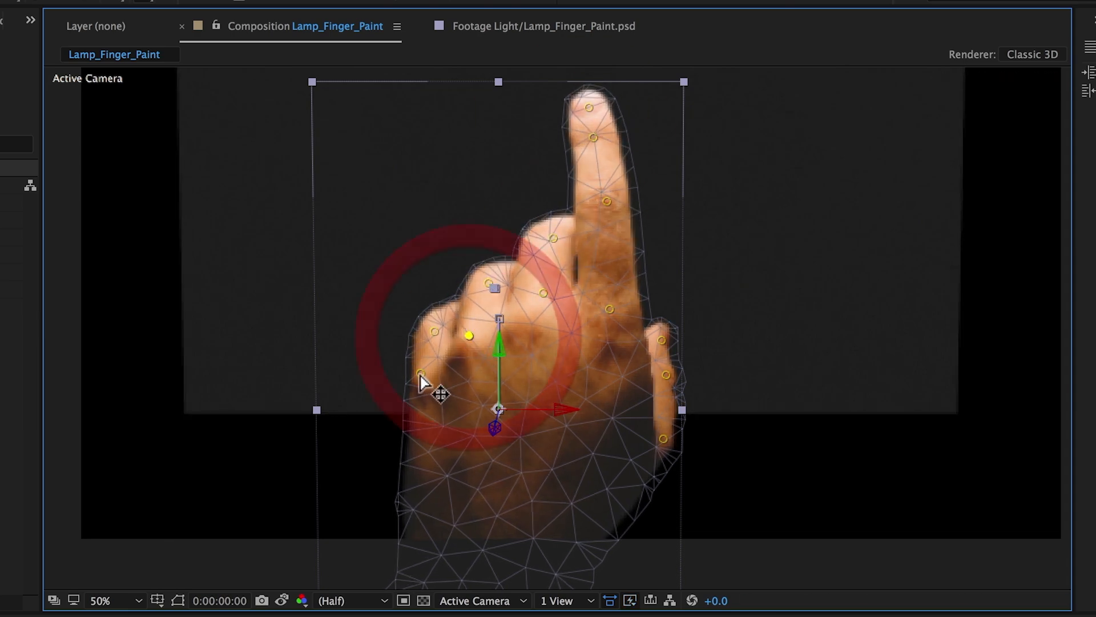
Nudge the remaining Puppet pins on the knuckles, lower index finger and thumb at 0:00:00:00
left_click_drag(421, 373, 418, 370)
left_click_drag(543, 293, 538, 290)
left_click_drag(610, 309, 608, 299)
left_click_drag(607, 201, 605, 195)
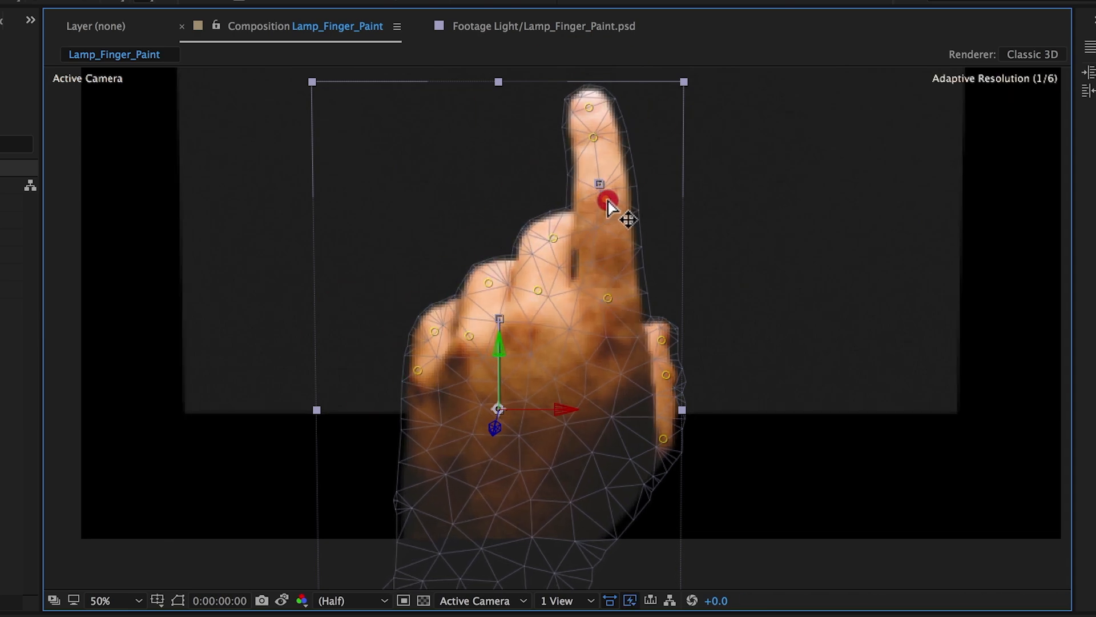
left_click_drag(666, 374, 667, 375)
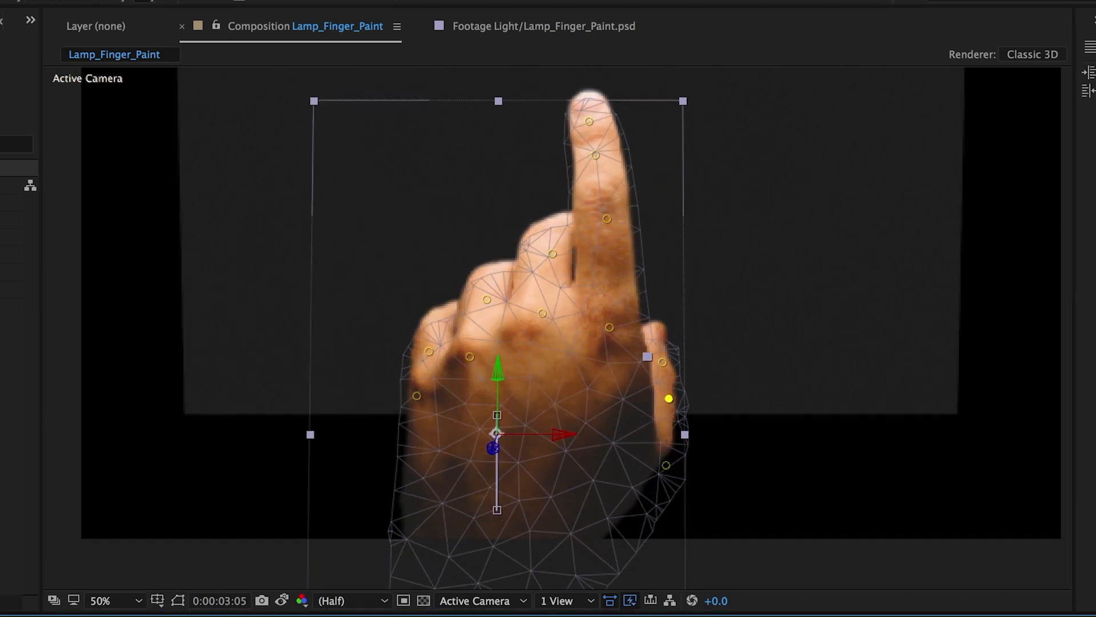
Adjust the index finger's Puppet pins partway through the animation and preview the finger motion
left_click_drag(589, 108, 592, 140)
left_click(604, 194)
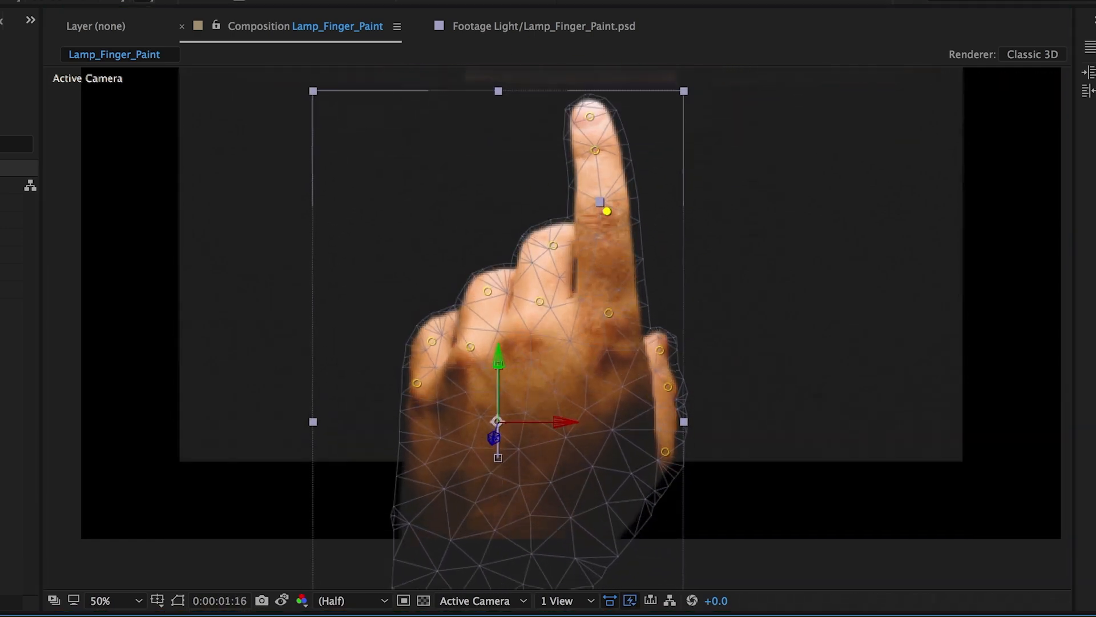
key("space")
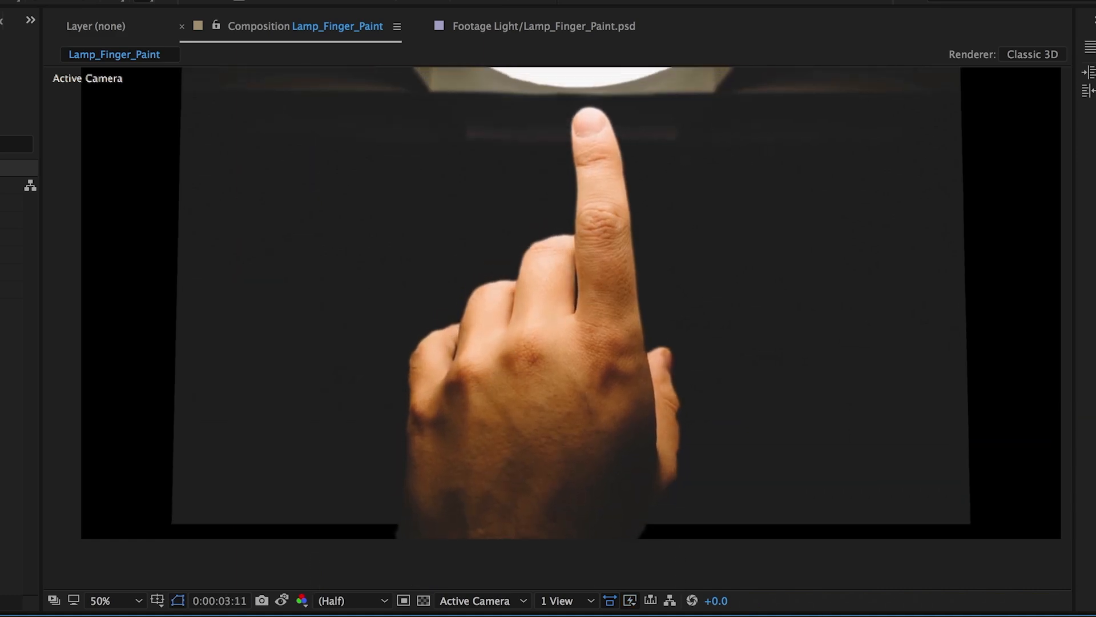
key("space")
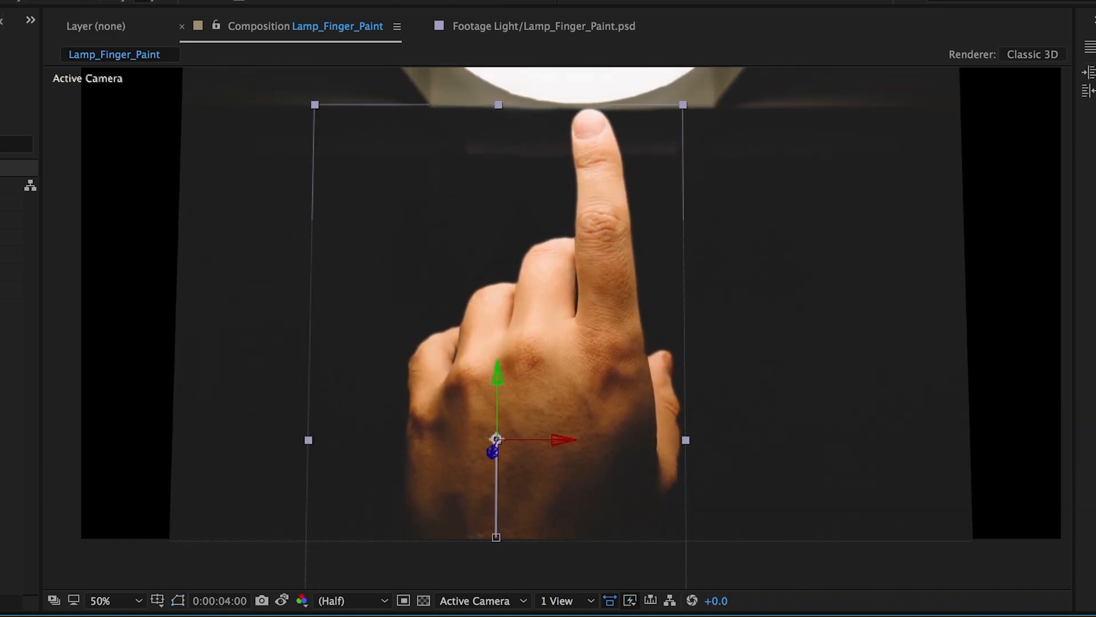
At 0:00:04:00, raise the three upper Puppet pins of the index finger so the fingertip reaches the lamp
left_click_drag(591, 120, 592, 113)
left_click_drag(596, 159, 595, 153)
left_click_drag(605, 227, 605, 216)
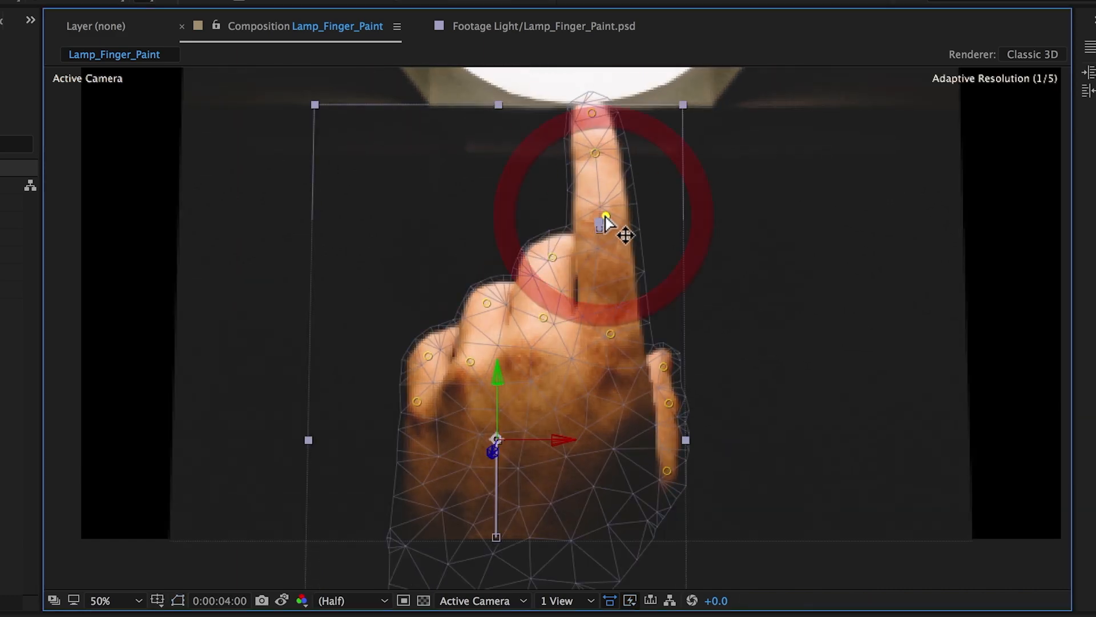
Shift the folded fingers' and thumb's Puppet pins slightly upward at 0:00:04:00 and preview the hand animation
left_click_drag(553, 257, 551, 254)
left_click_drag(487, 303, 487, 295)
left_click_drag(428, 357, 433, 351)
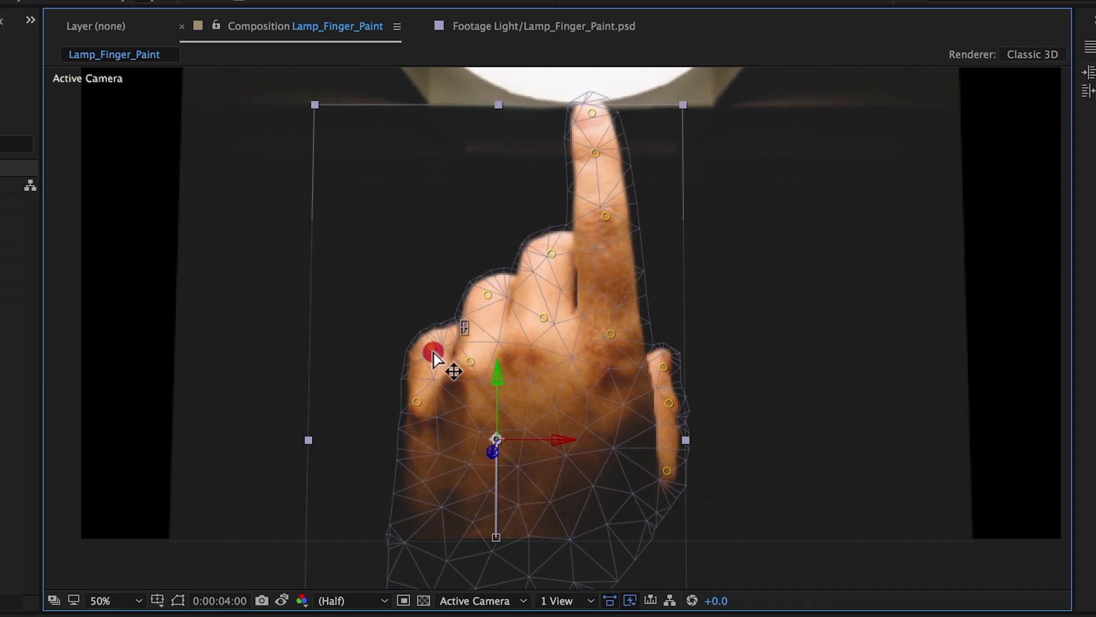
left_click_drag(663, 367, 661, 363)
left_click_drag(669, 404, 671, 401)
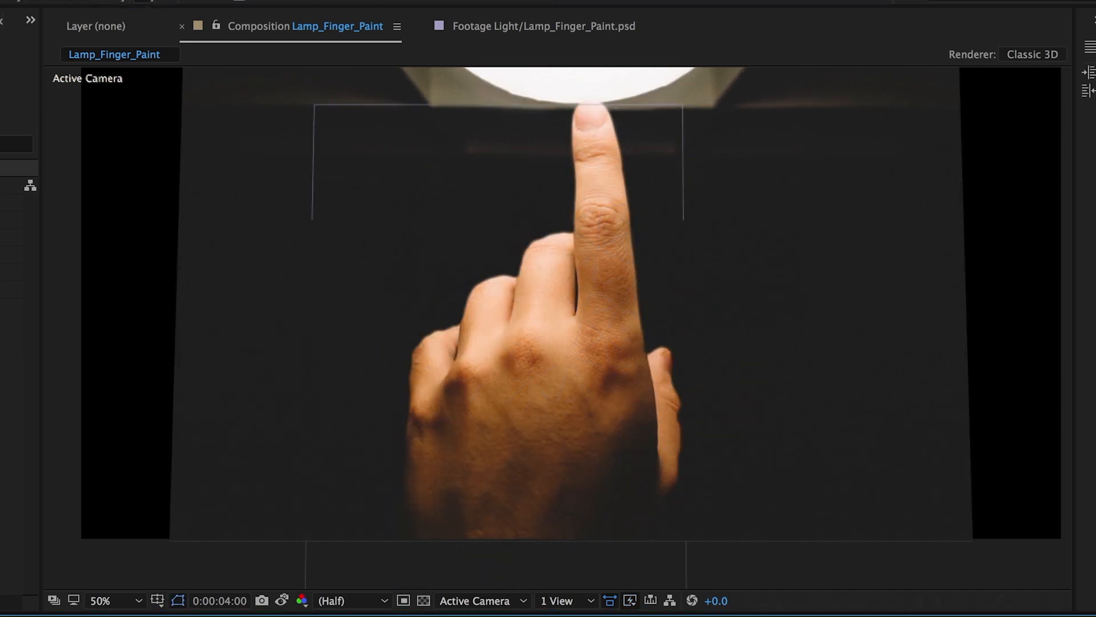
key("space")
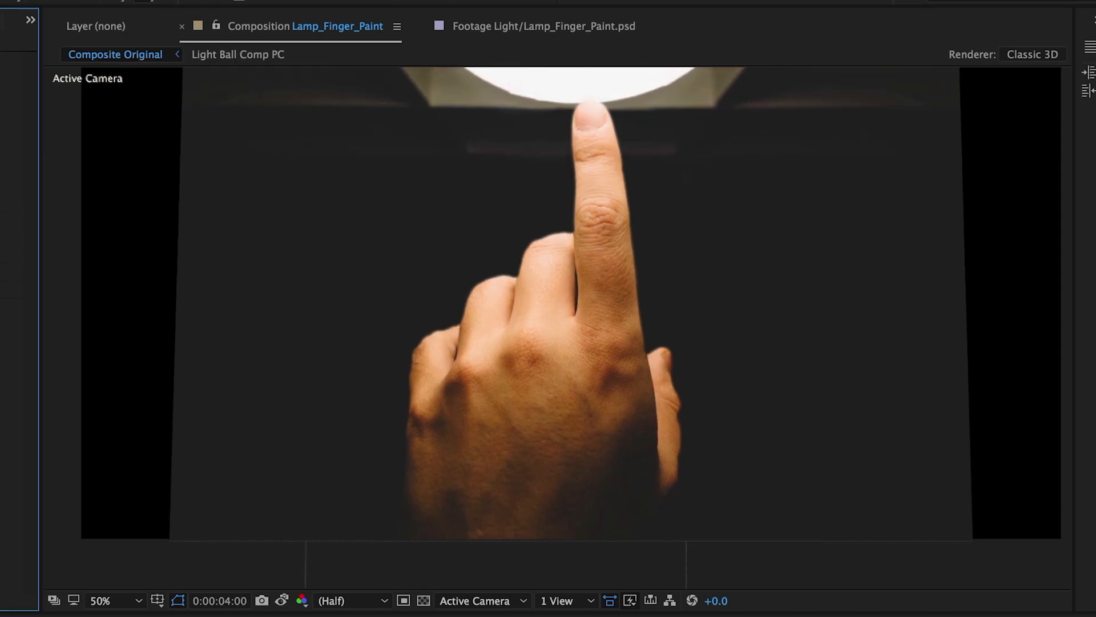
Pre-compose the Light layer as "Light PC", leaving all attributes in Lamp_Finger_Paint
left_click(318, 600)
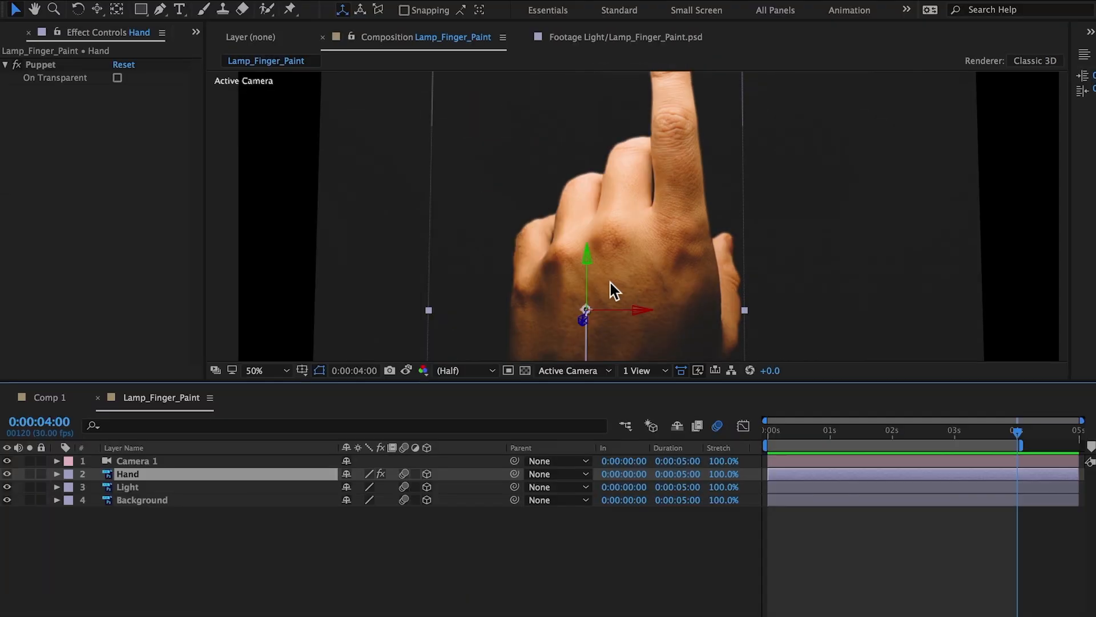
scroll(529, 321, "down", 2)
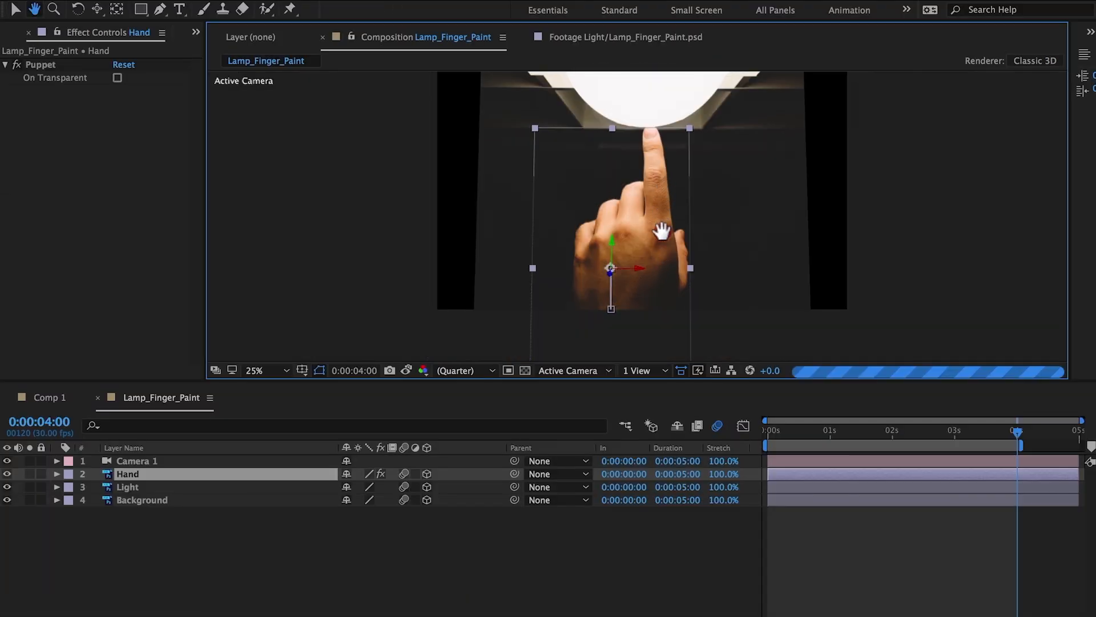
left_click_drag(662, 231, 632, 297)
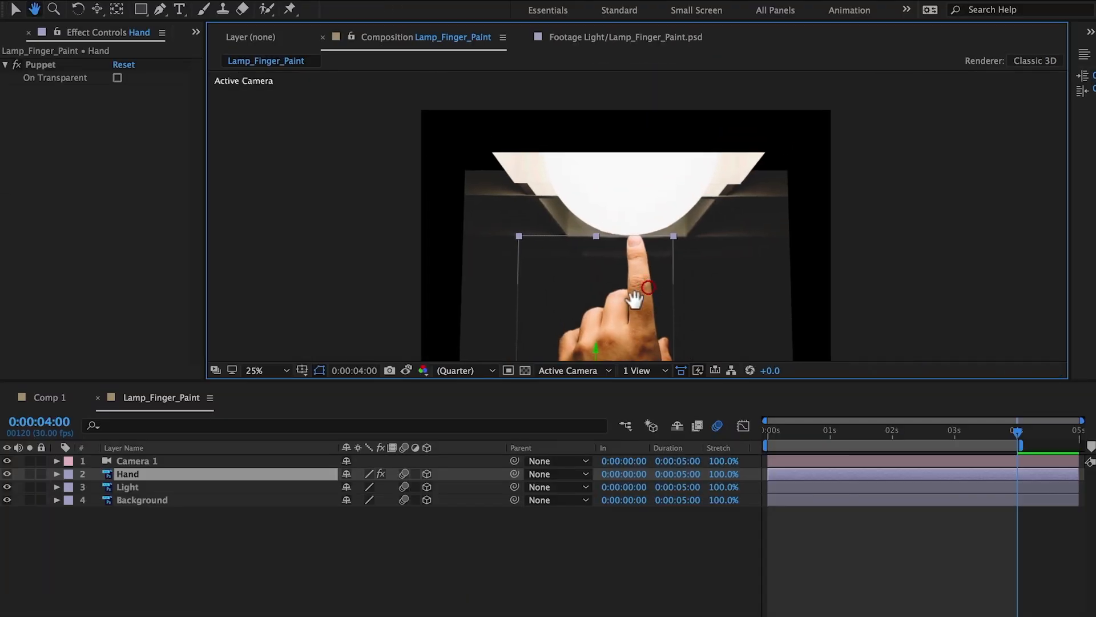
right_click(170, 491)
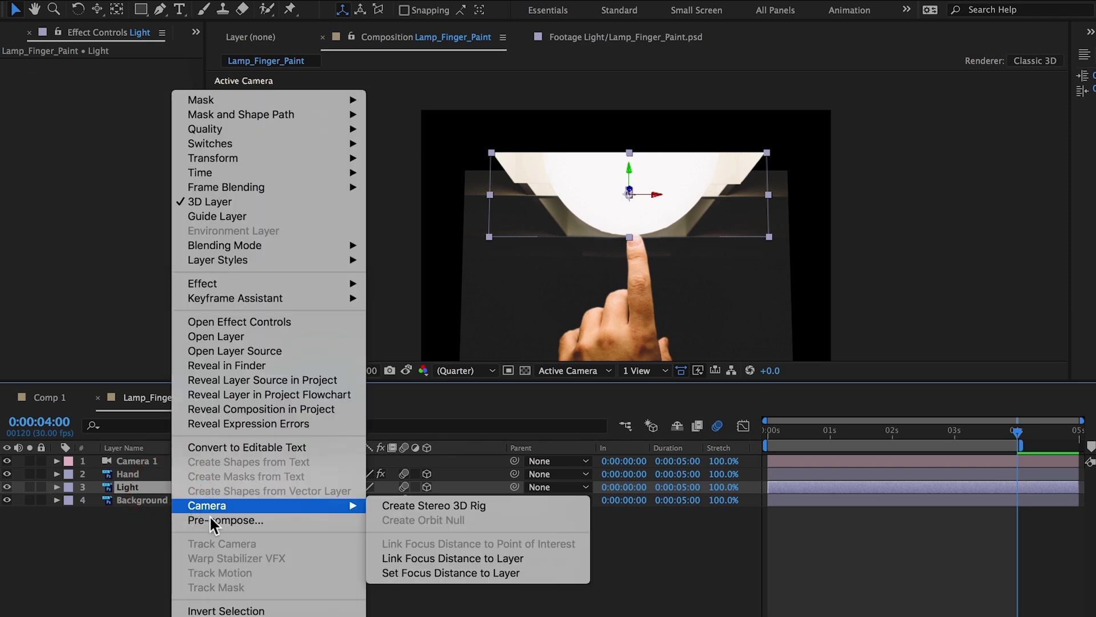
left_click(212, 521)
key("Right")
key("BackSpace")
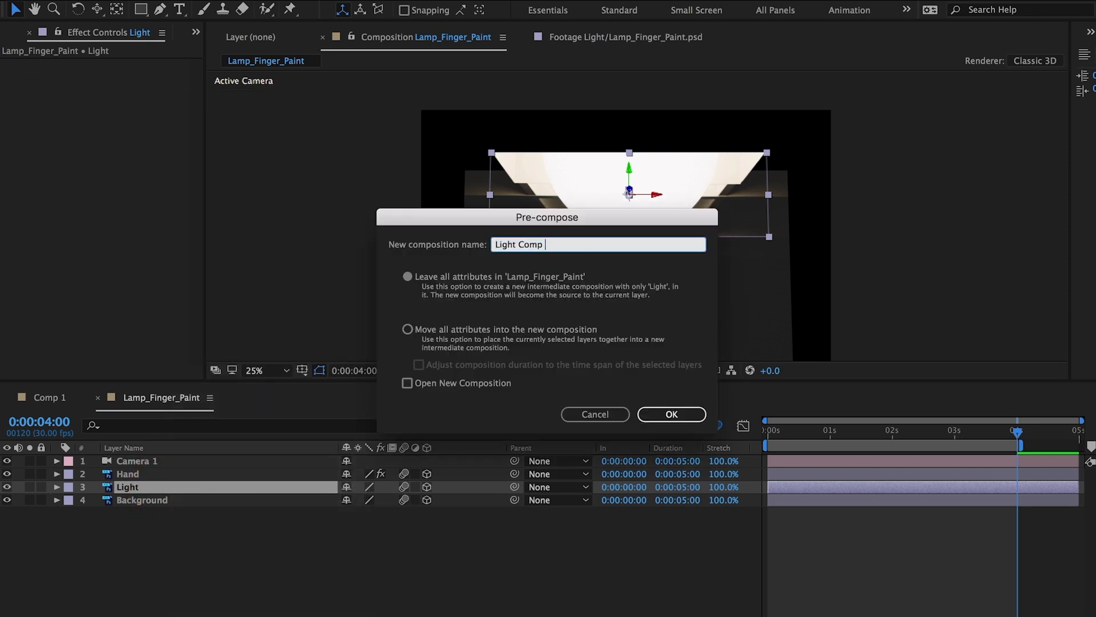
type("PC")
key("Return")
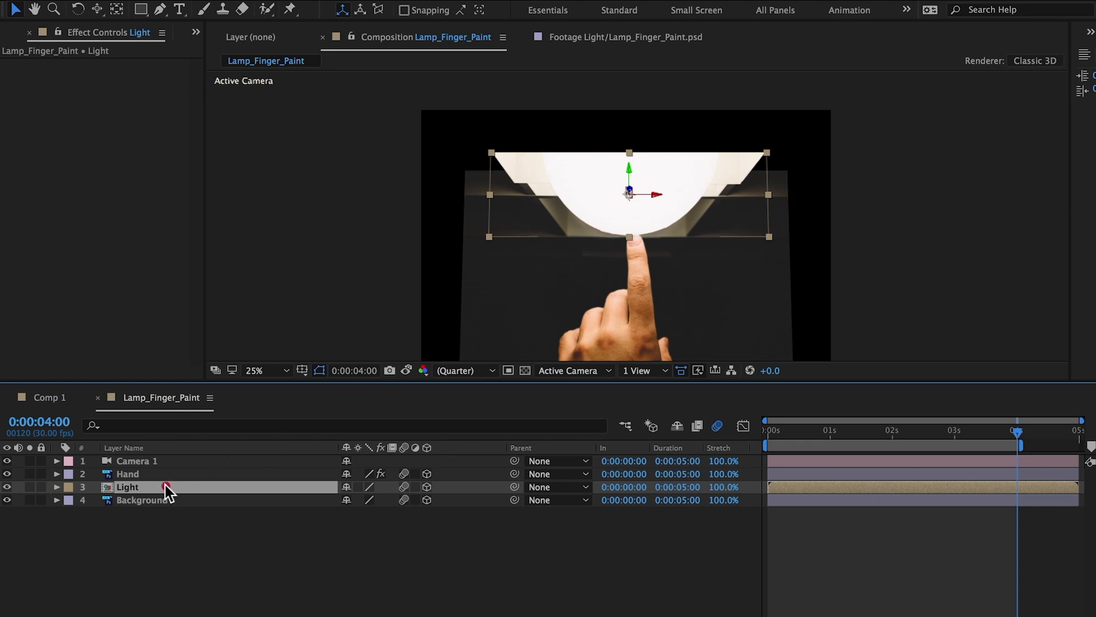
Apply the Stylize Glow effect to the Light layer and set its Glow Radius to 748
left_click(334, 7)
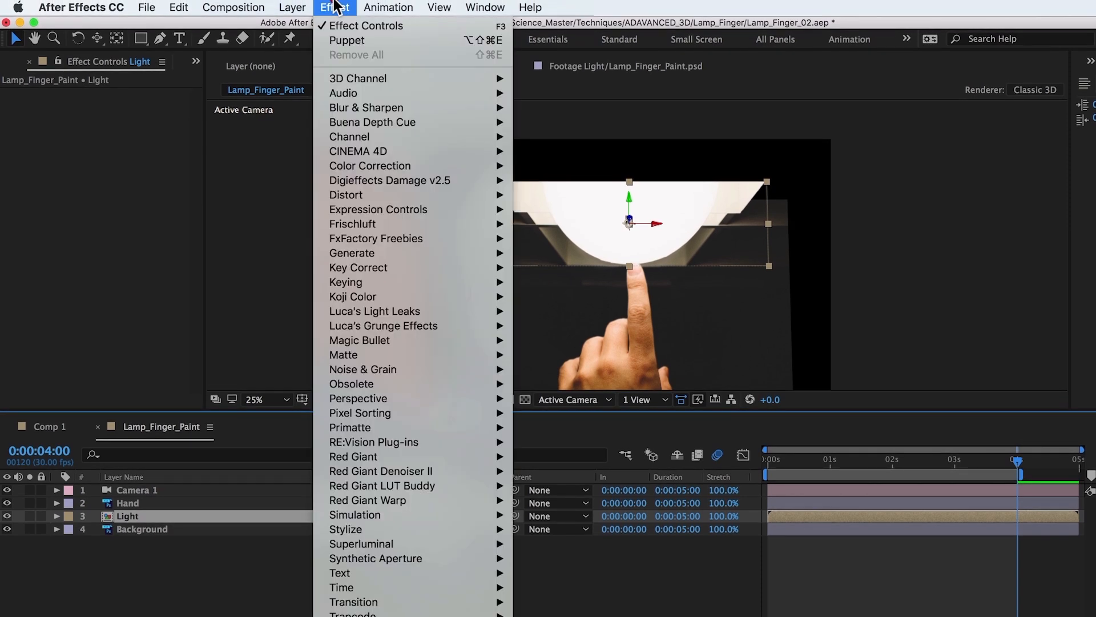
mouse_move(393, 527)
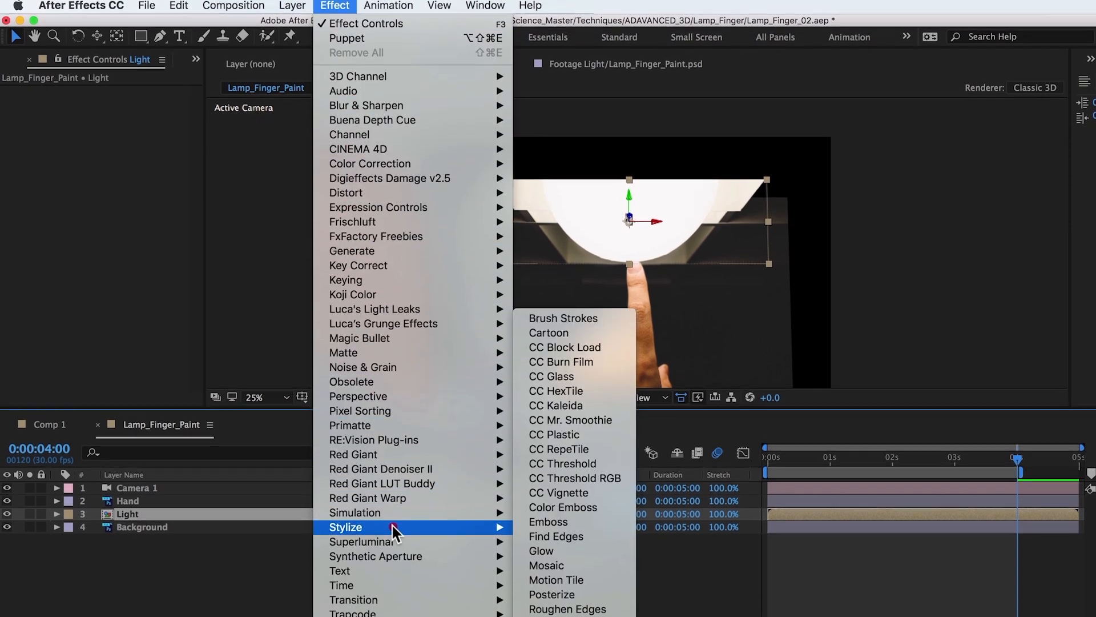
left_click(554, 548)
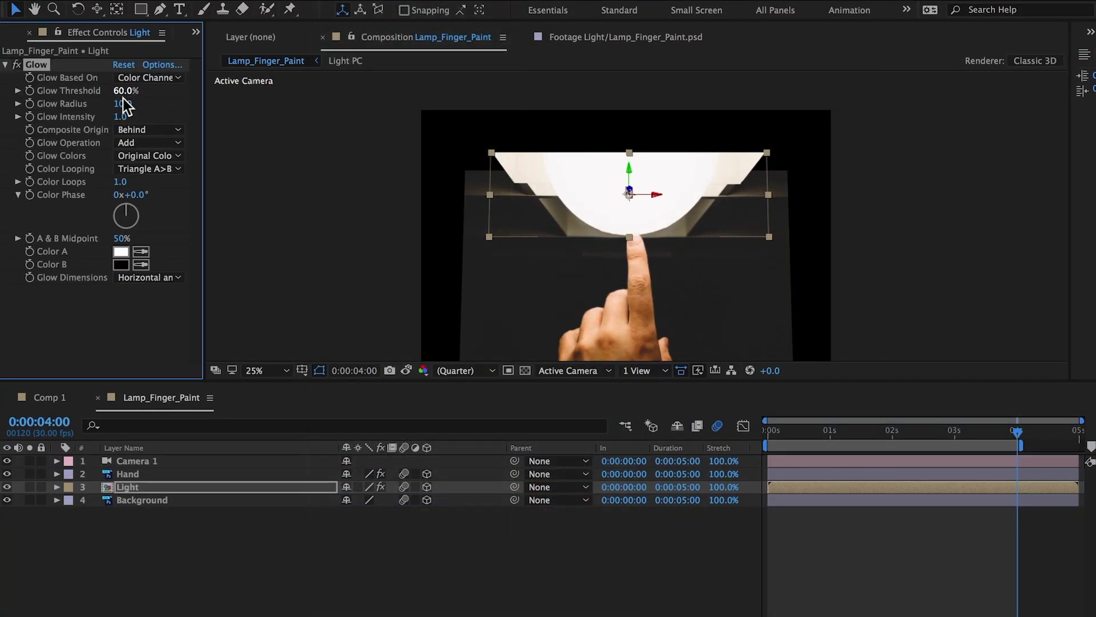
left_click_drag(123, 108, 663, 81)
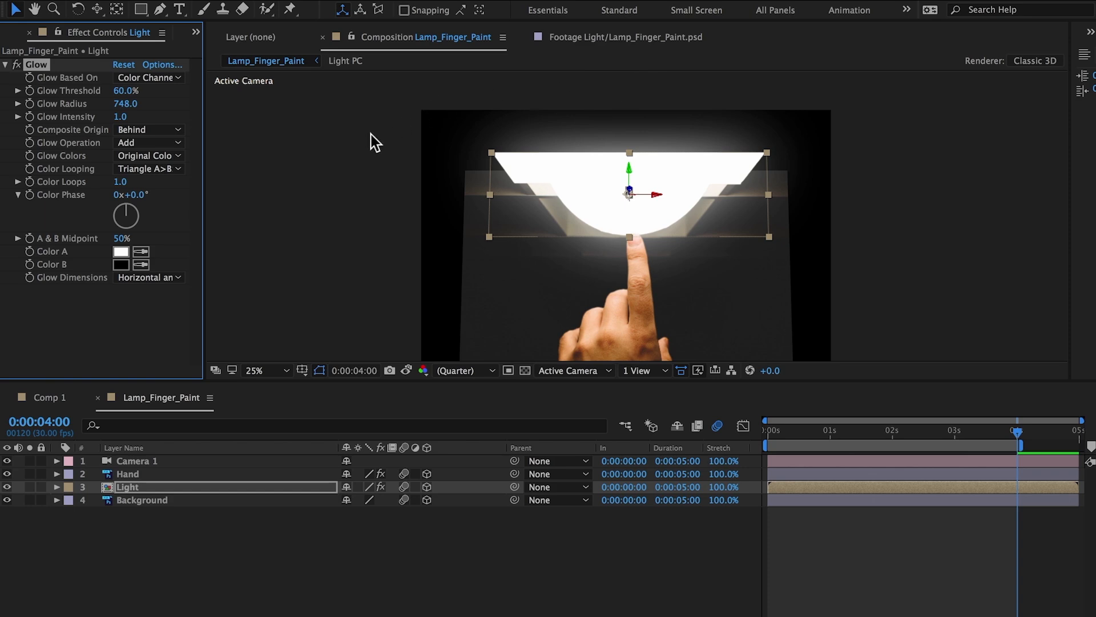
Add the expression wiggle(30,.2) to the Light layer's Glow Intensity
left_click(29, 117, "alt")
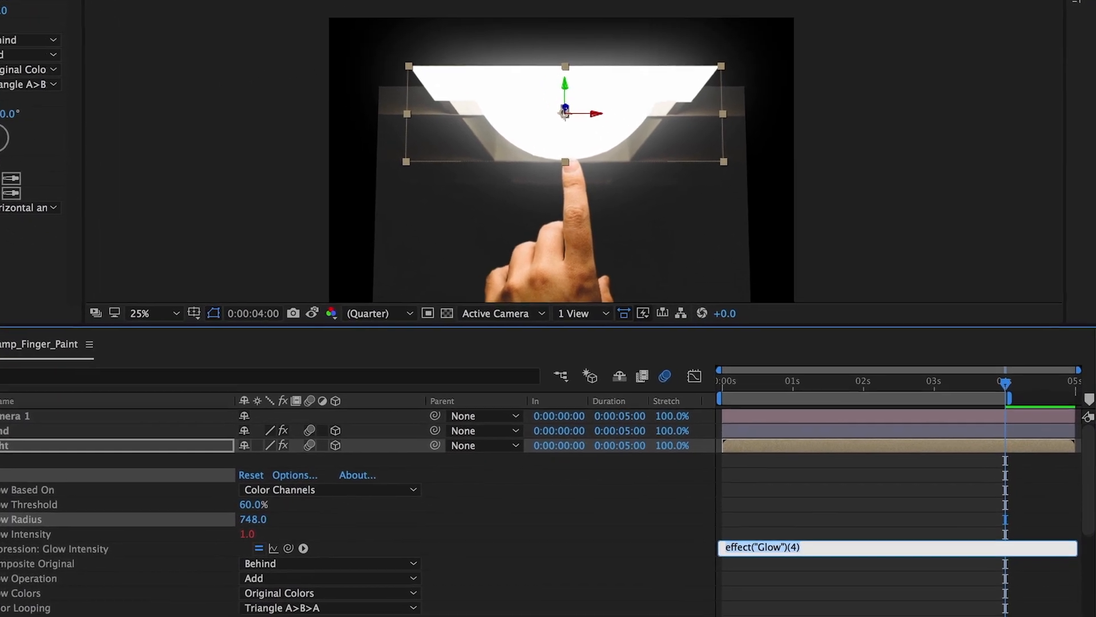
type("wiggle(30,.2")
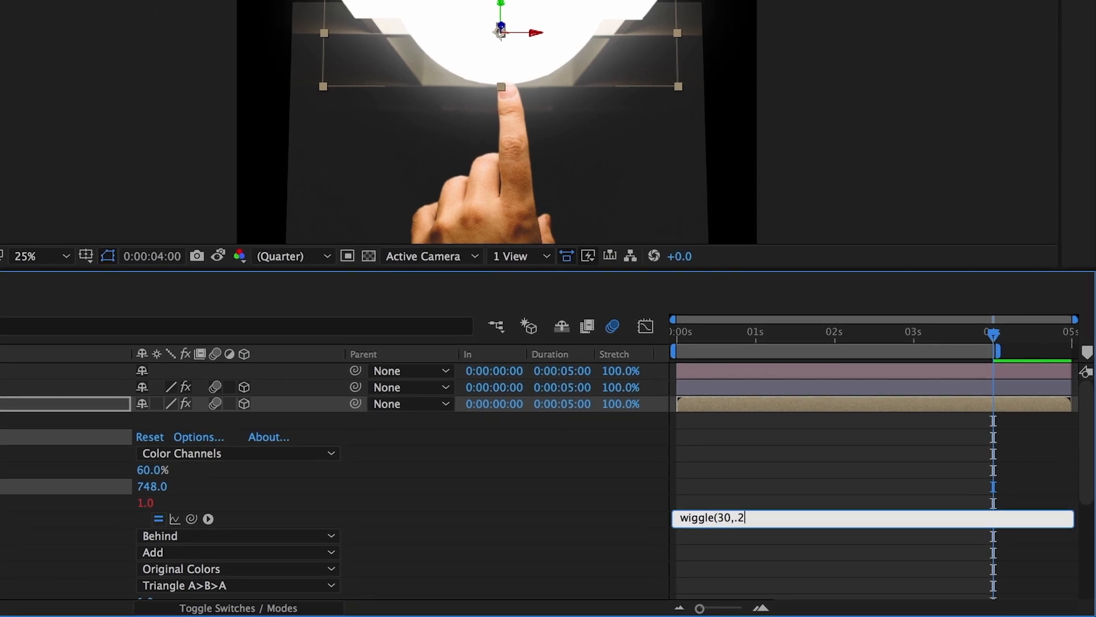
left_click(745, 463)
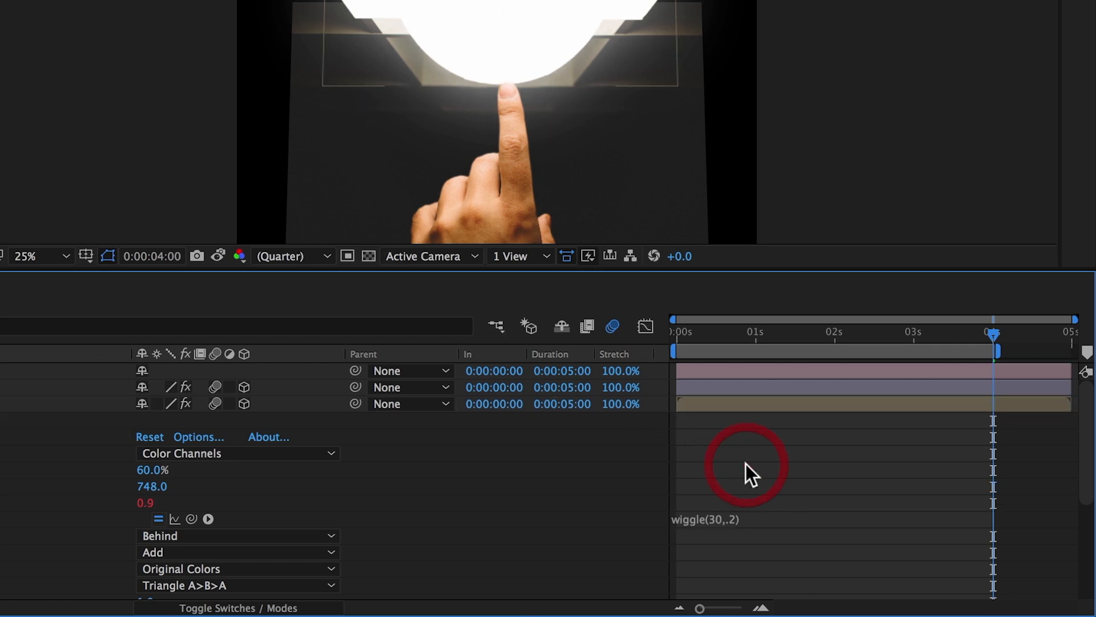
Solo the Light layer and preview its glow flicker from 0:00:00:00
left_click_drag(990, 328, 618, 359)
left_click(29, 487)
key("space")
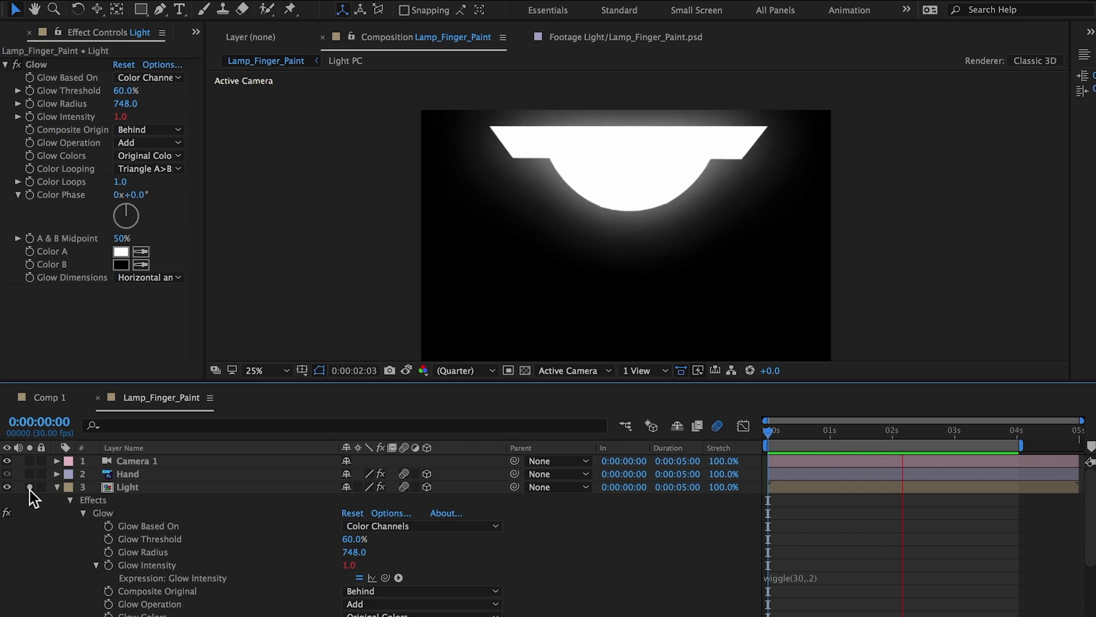
Rename the Lamp_Finger_Paint composition in the project as "Composite"
left_click(14, 36)
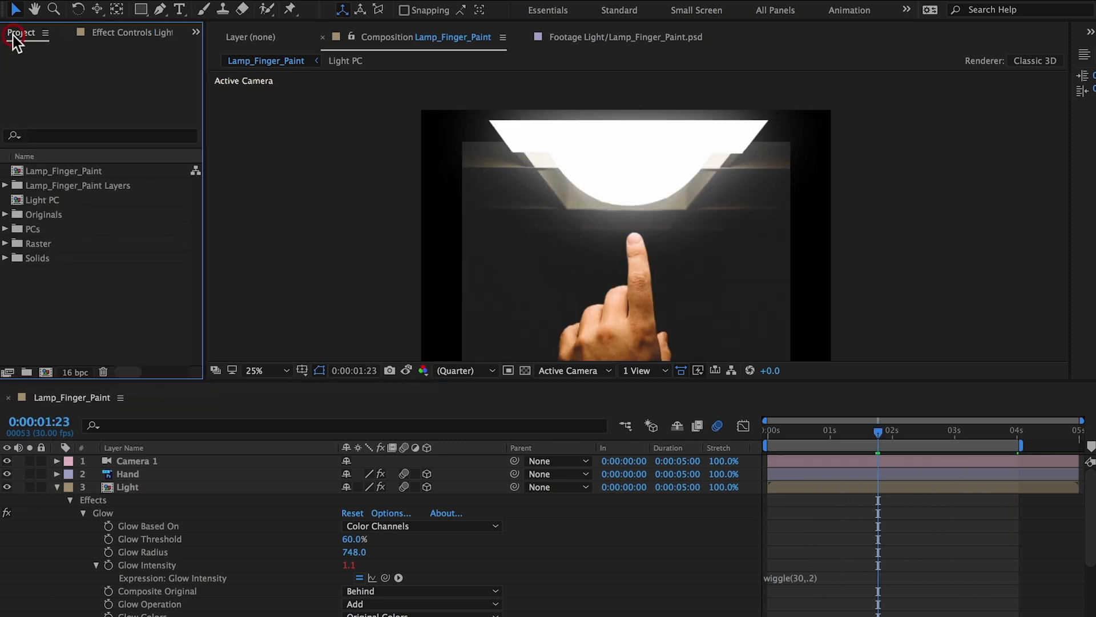
left_click(44, 171)
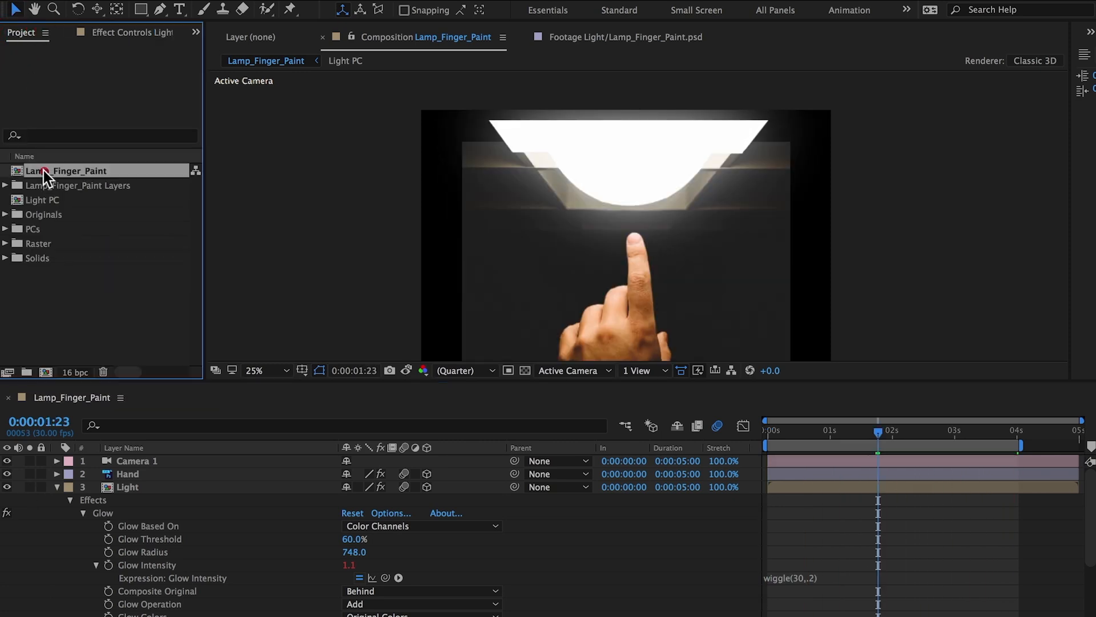
left_click(40, 171)
type("C")
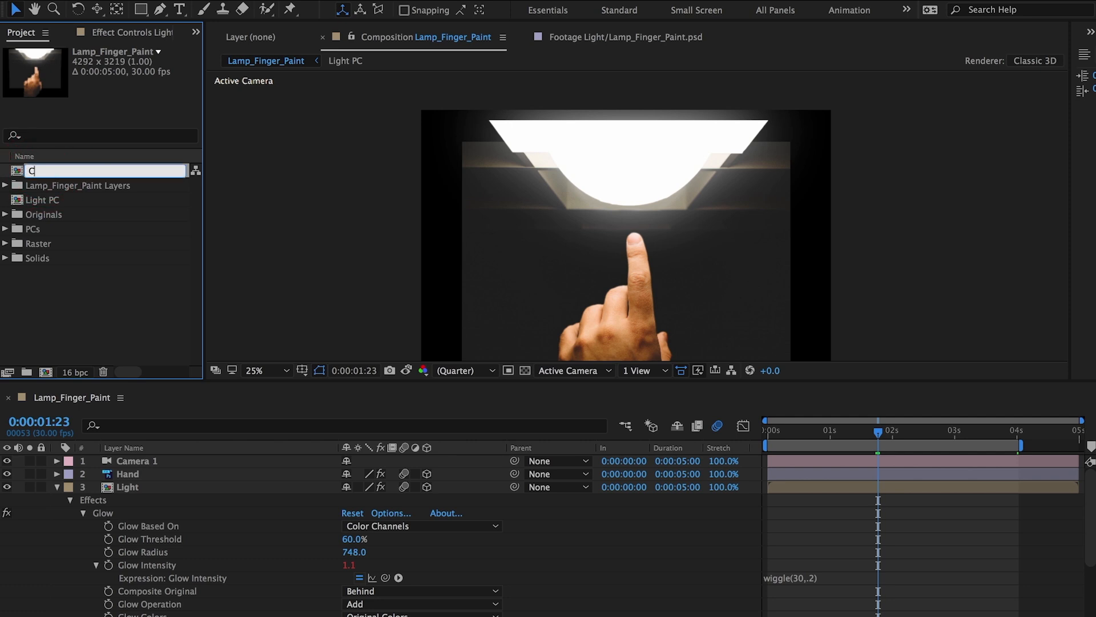
type("omposite")
key("Return")
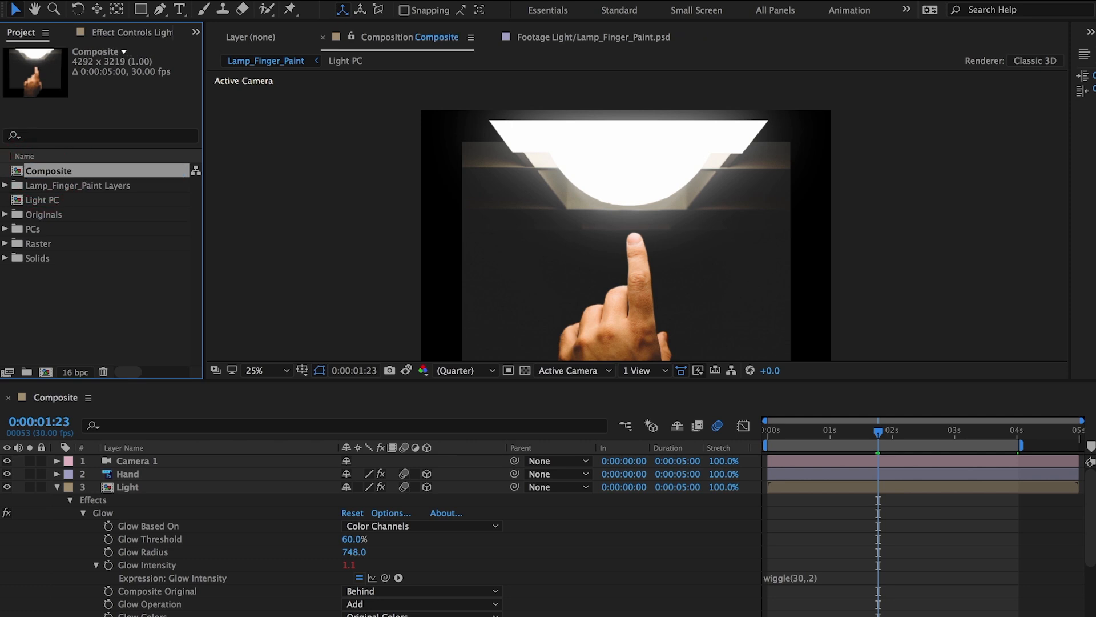
Nest the Composite composition in a new composition and name the new one "Output"
left_click_drag(16, 173, 45, 374)
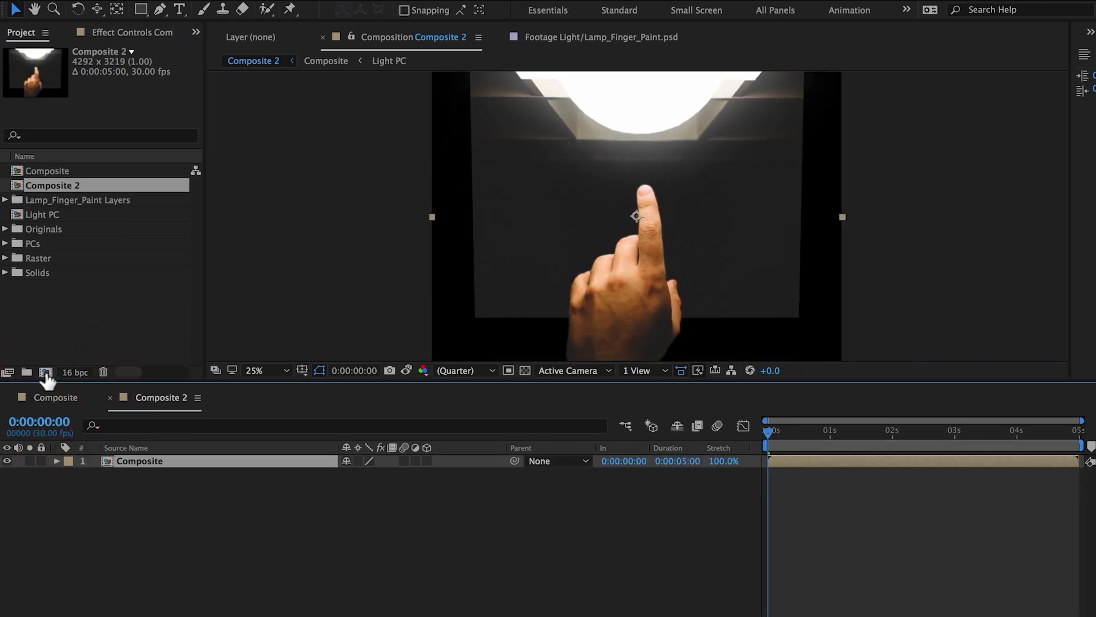
key("super+k")
key("BackSpace")
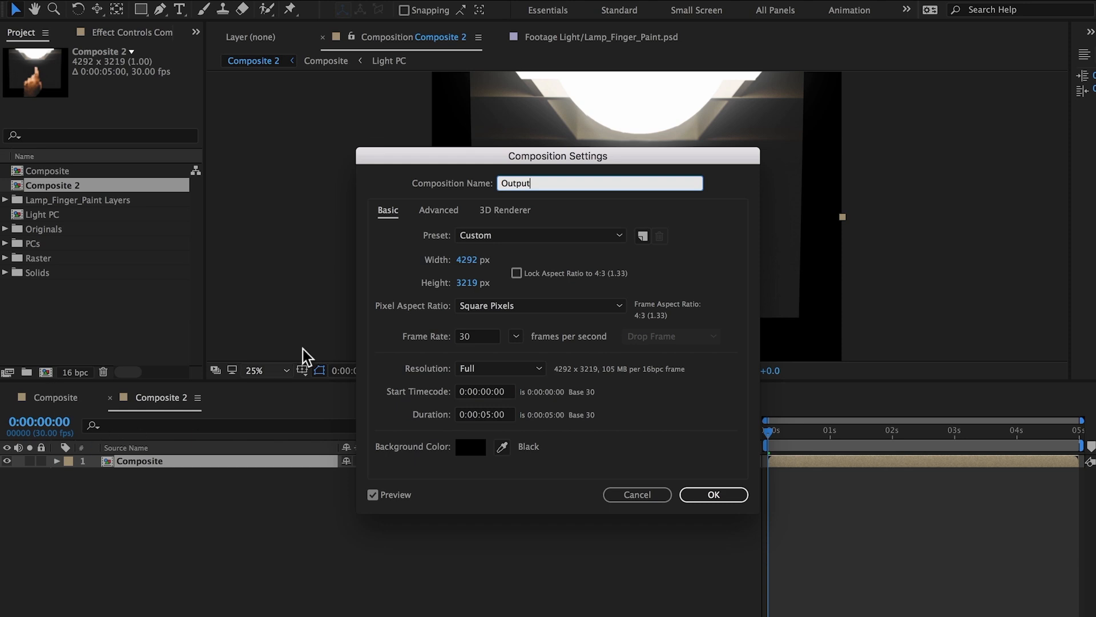
Set the Output composition to 1920 x 1080 px with a duration of 0:00:04:00
left_click(466, 261)
type("1920")
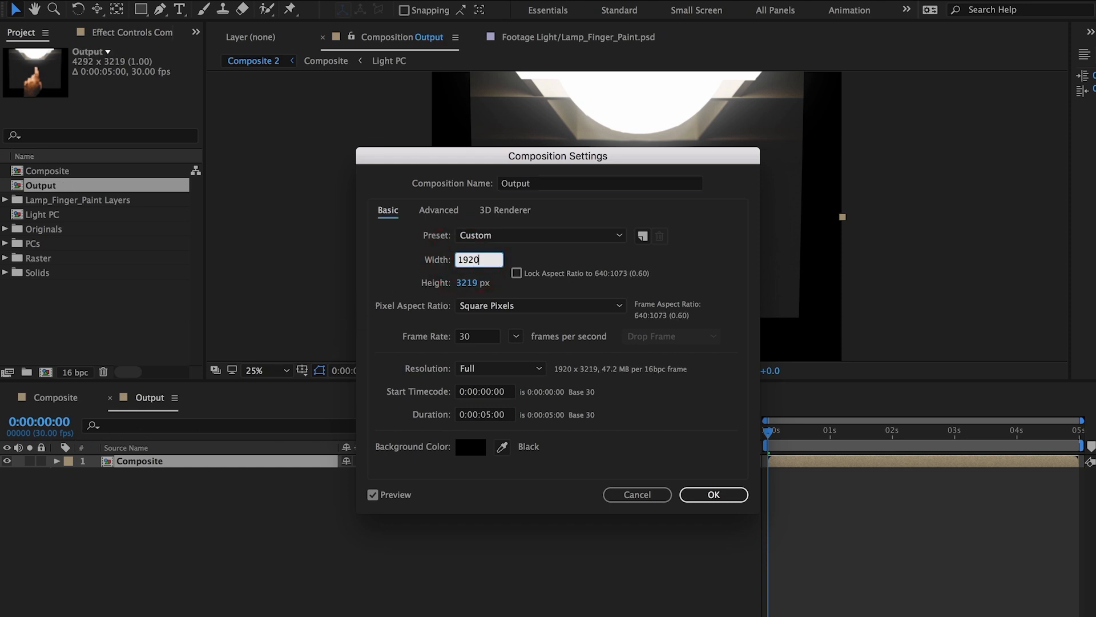
key("Tab")
type("1080")
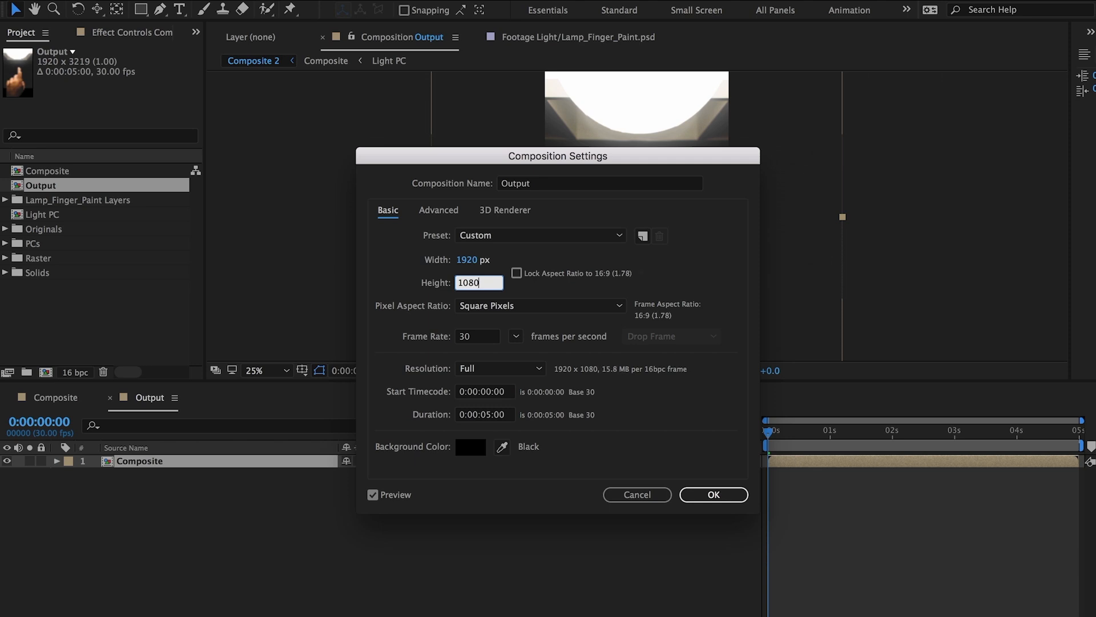
left_click(486, 415)
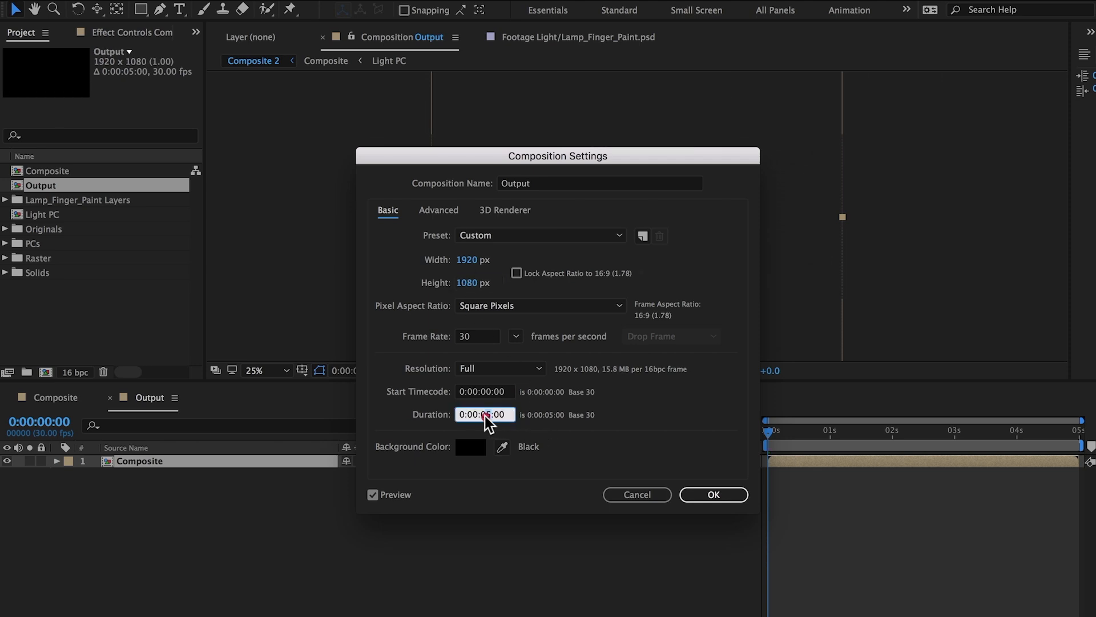
key("Return")
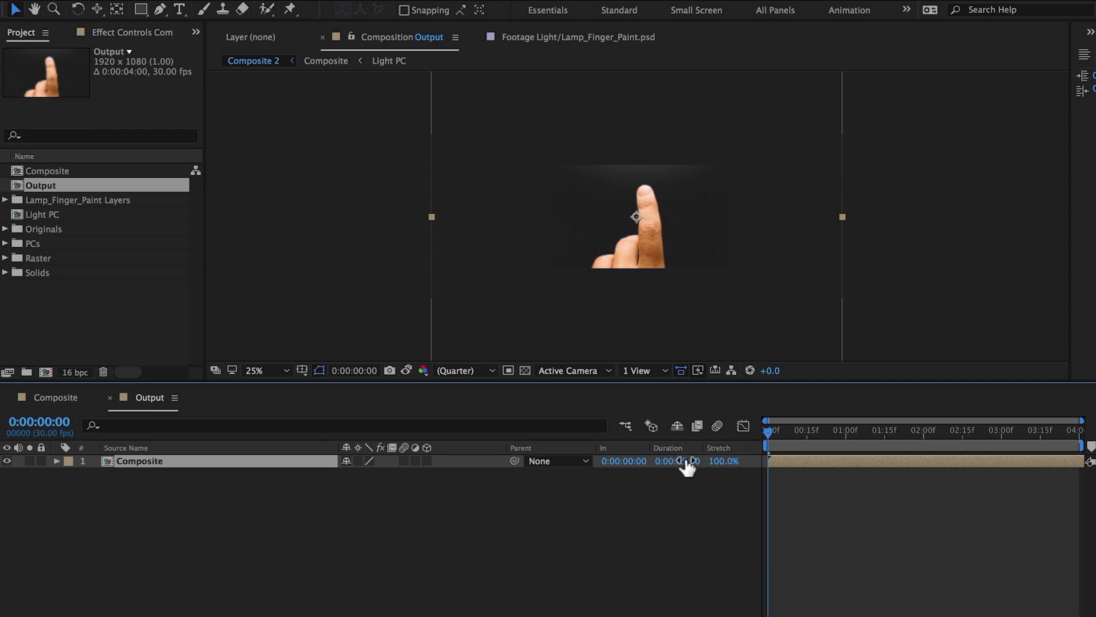
Scale the Composite layer to 59% and keyframe its Position at 960, 624 at 0:00:00:00
key("s")
left_click_drag(406, 478, 376, 483)
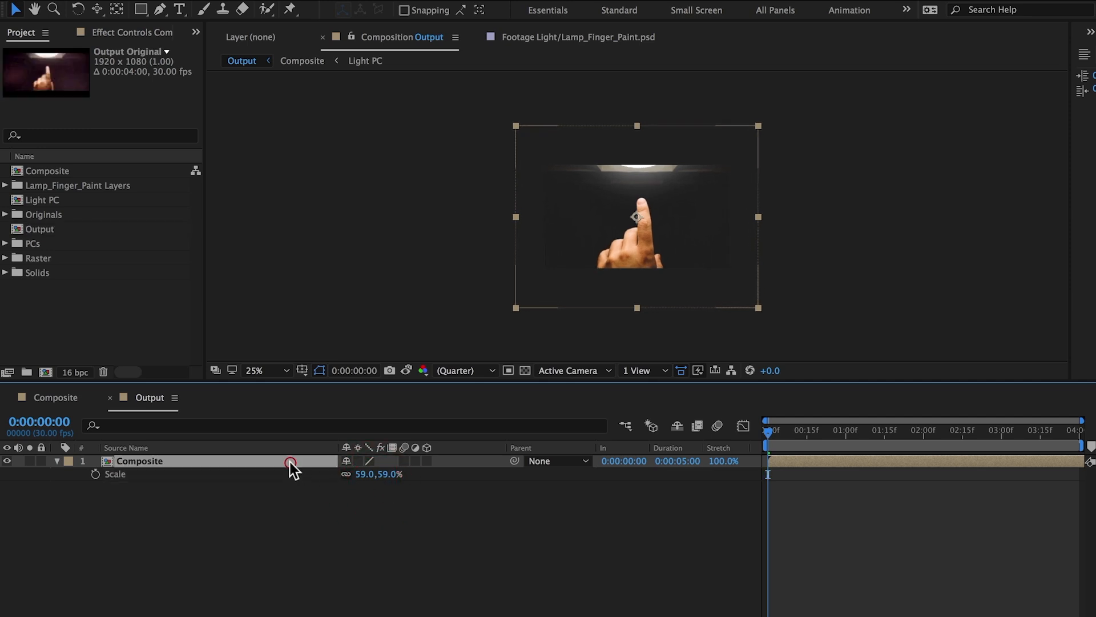
key("p")
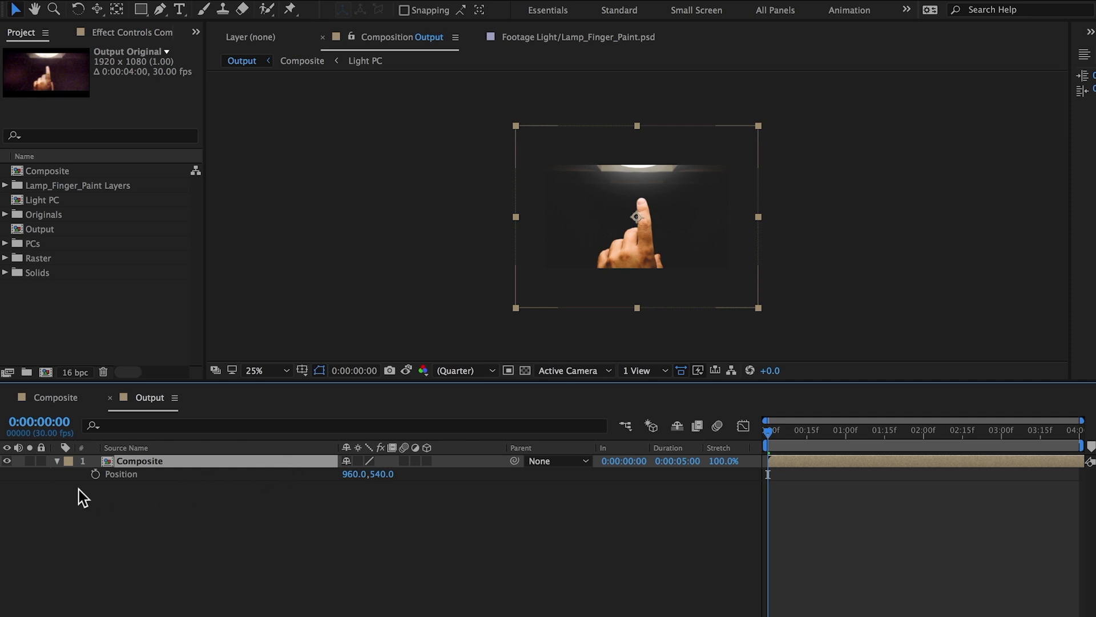
left_click(95, 476)
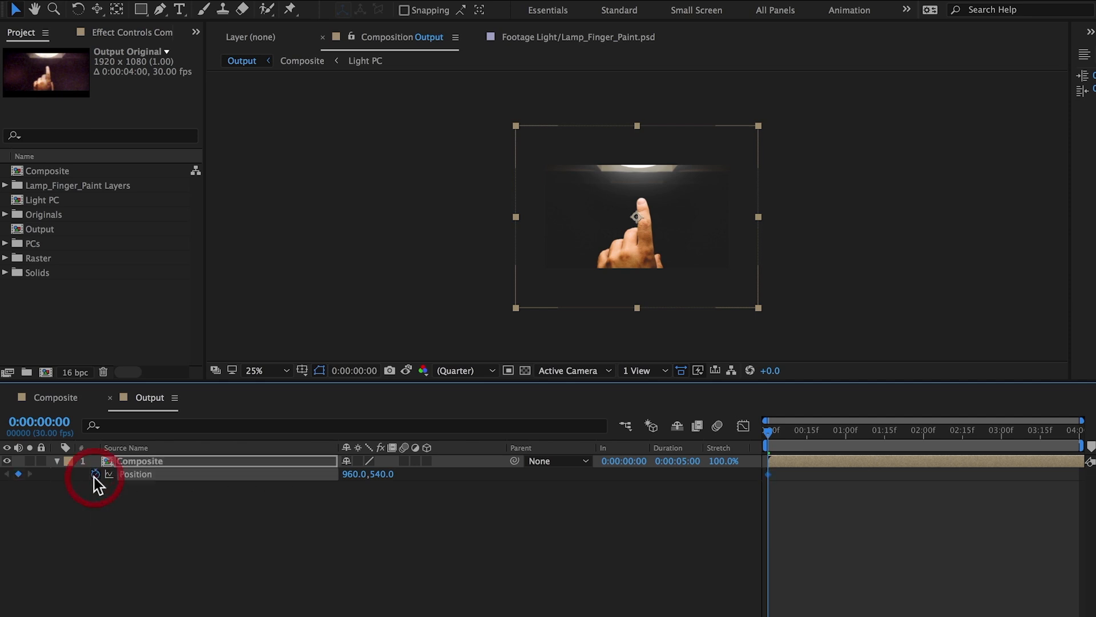
left_click_drag(381, 474, 447, 473)
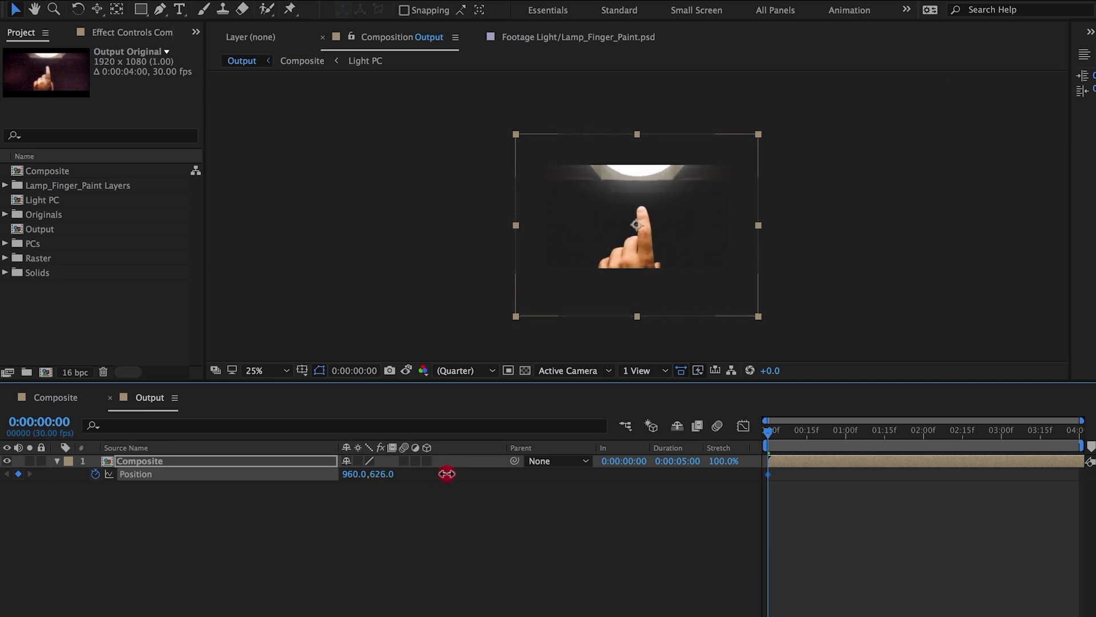
Keyframe the Composite layer's Position at 960, 764 at 0:00:03:29 and set its Scale to 66%
left_click_drag(888, 437, 1077, 438)
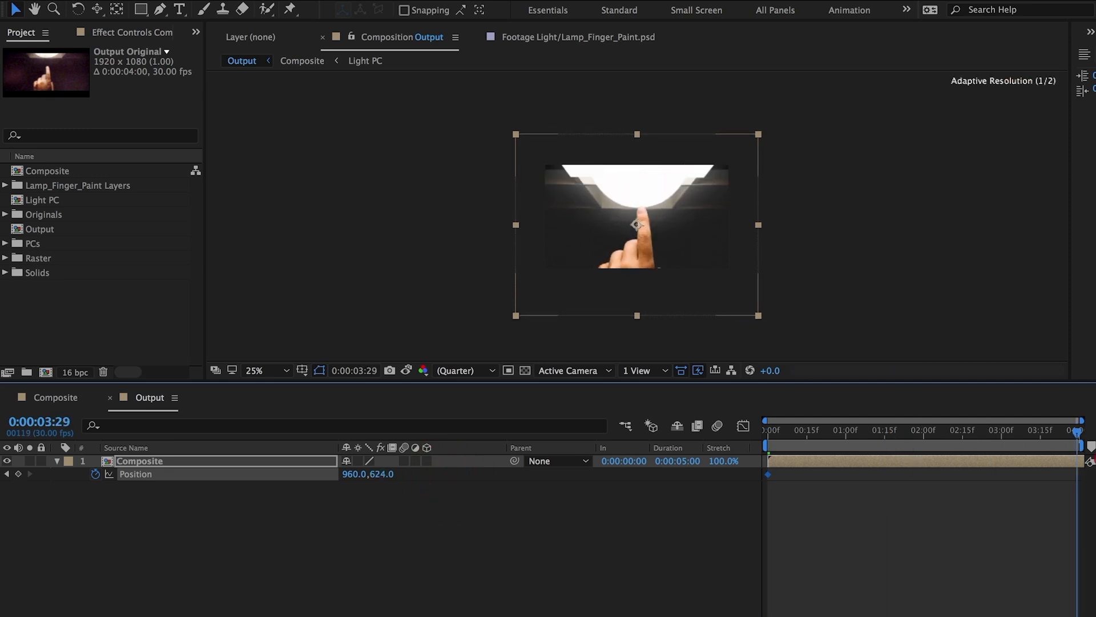
left_click_drag(385, 478, 496, 469)
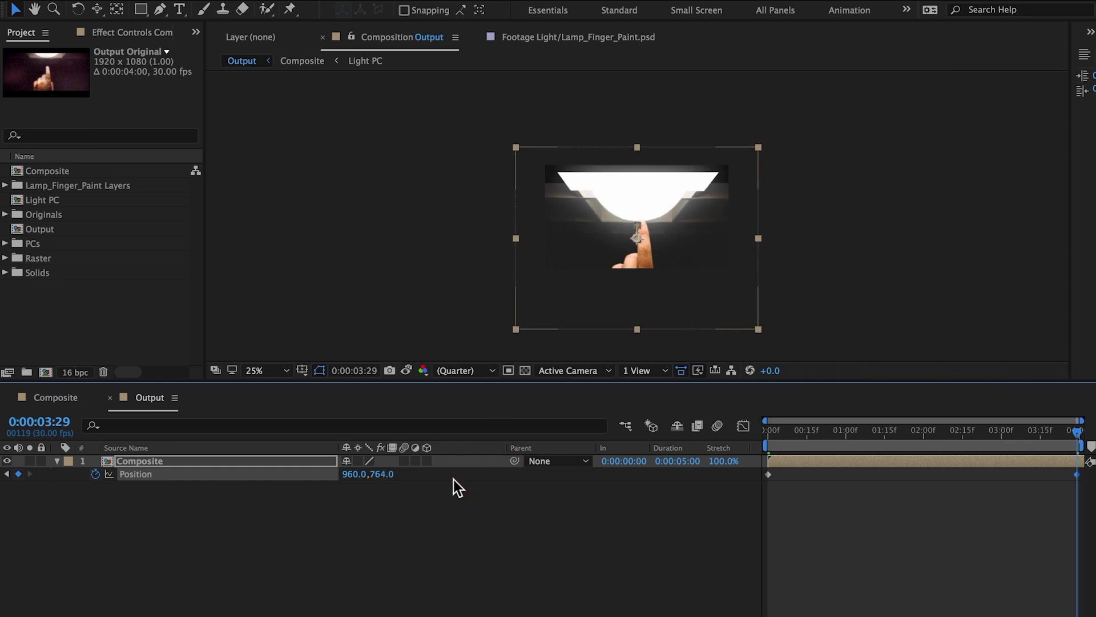
key("s")
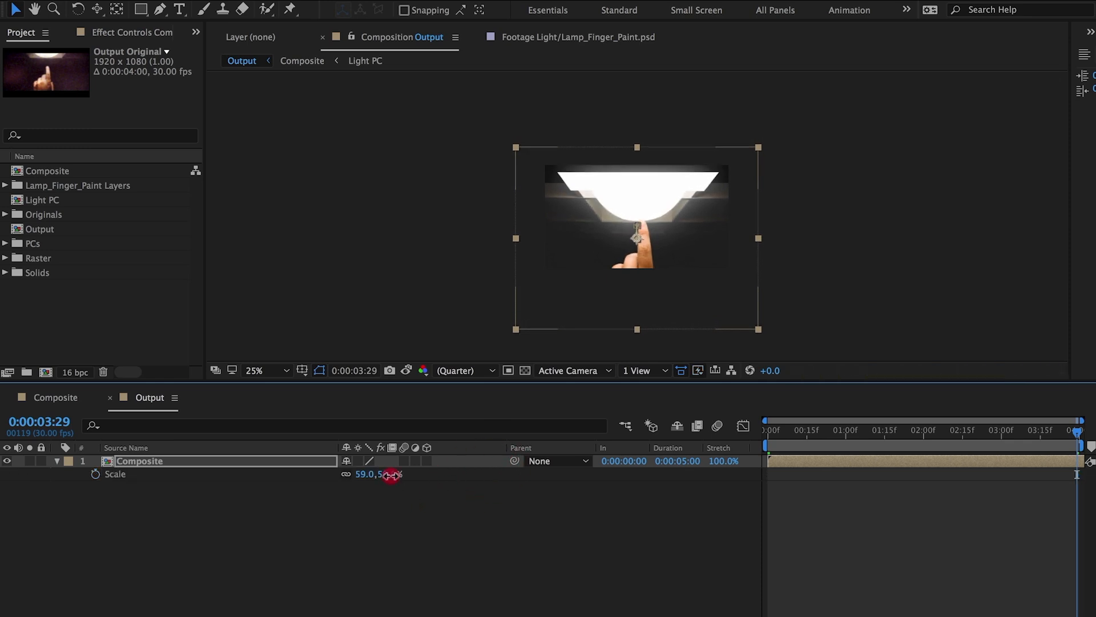
left_click_drag(392, 475, 392, 474)
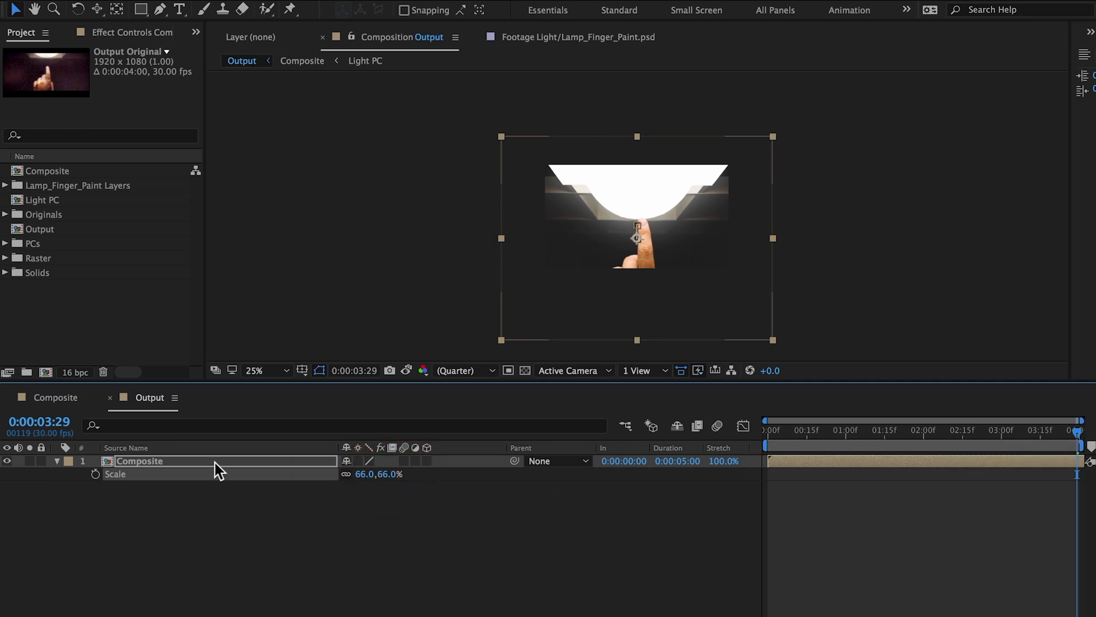
Shift both Position keyframes of the Composite layer together so it sits at 960, 392 at 0:00:00:00, and scrub through the move
key("p")
left_click(144, 474)
left_click_drag(649, 303, 664, 273)
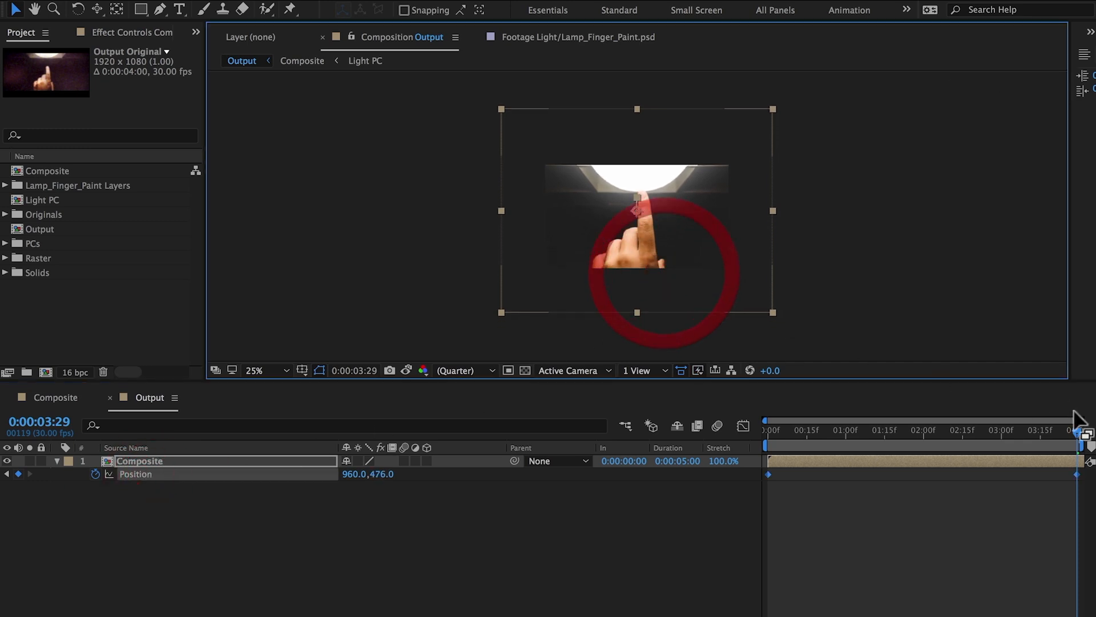
left_click_drag(1076, 440, 607, 437)
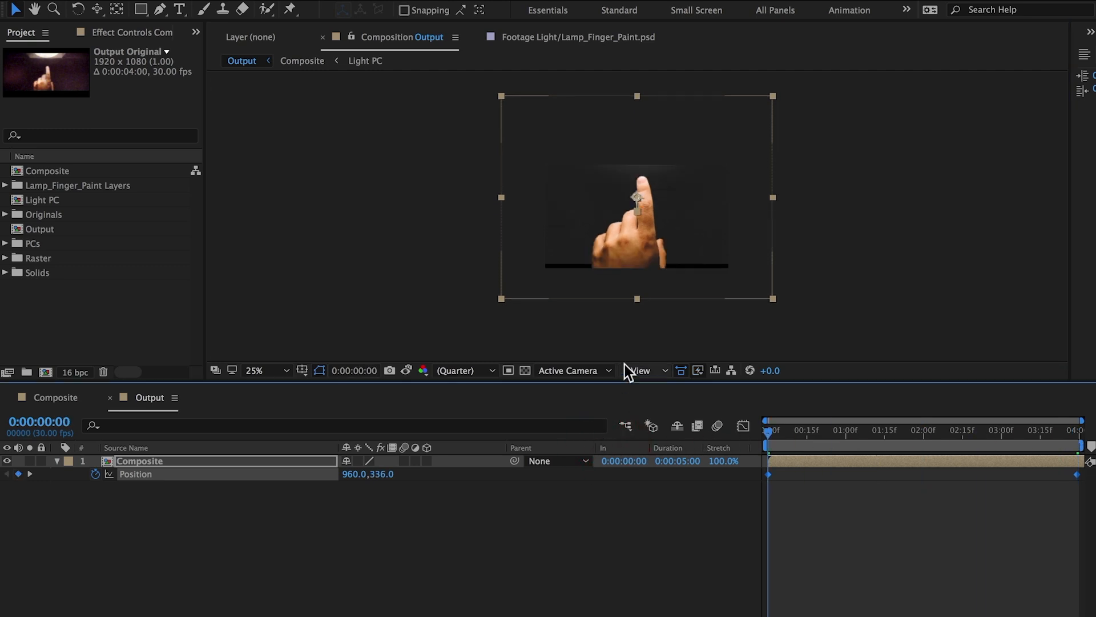
left_click_drag(662, 279, 662, 285)
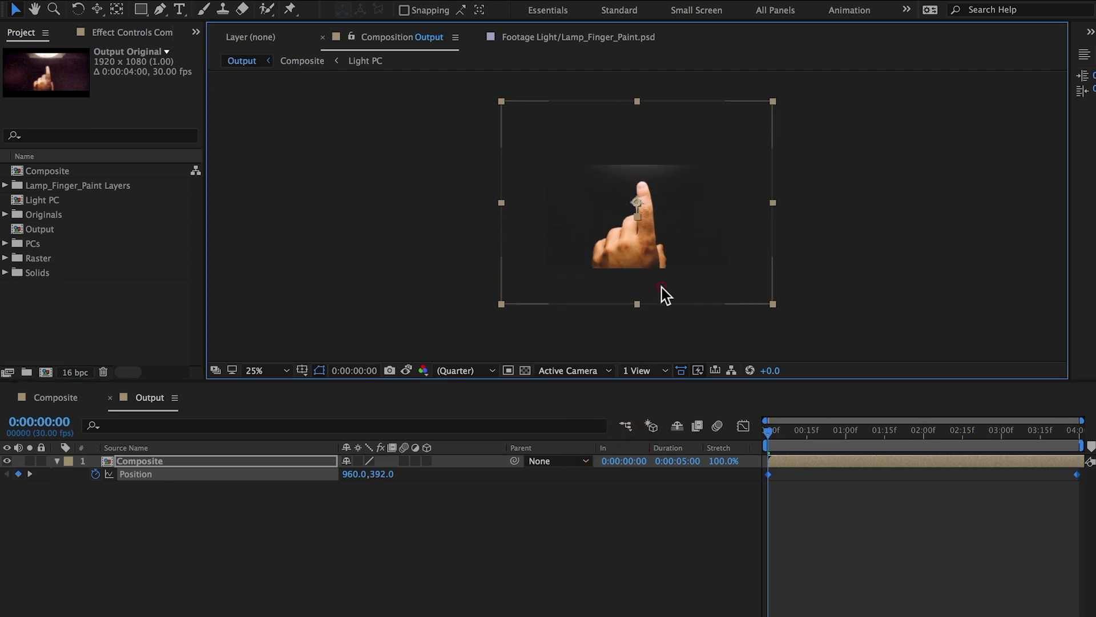
left_click_drag(777, 434, 1077, 437)
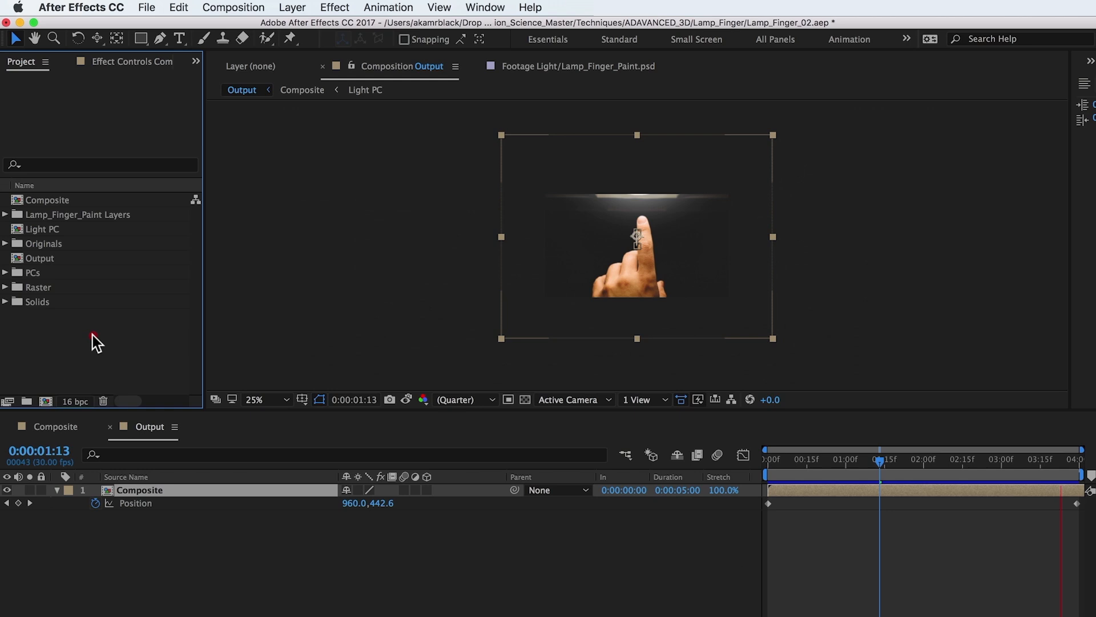
Import Letterbox_235.png, place it above the Composite layer in Output and lock it
double_click(92, 335)
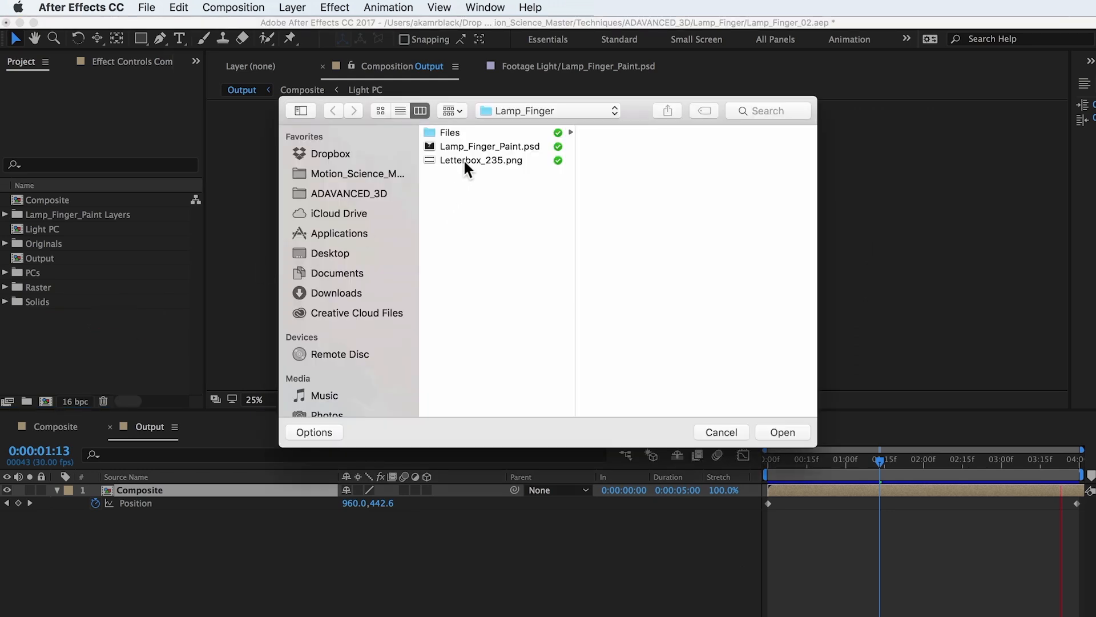
left_click(464, 160)
left_click(783, 432)
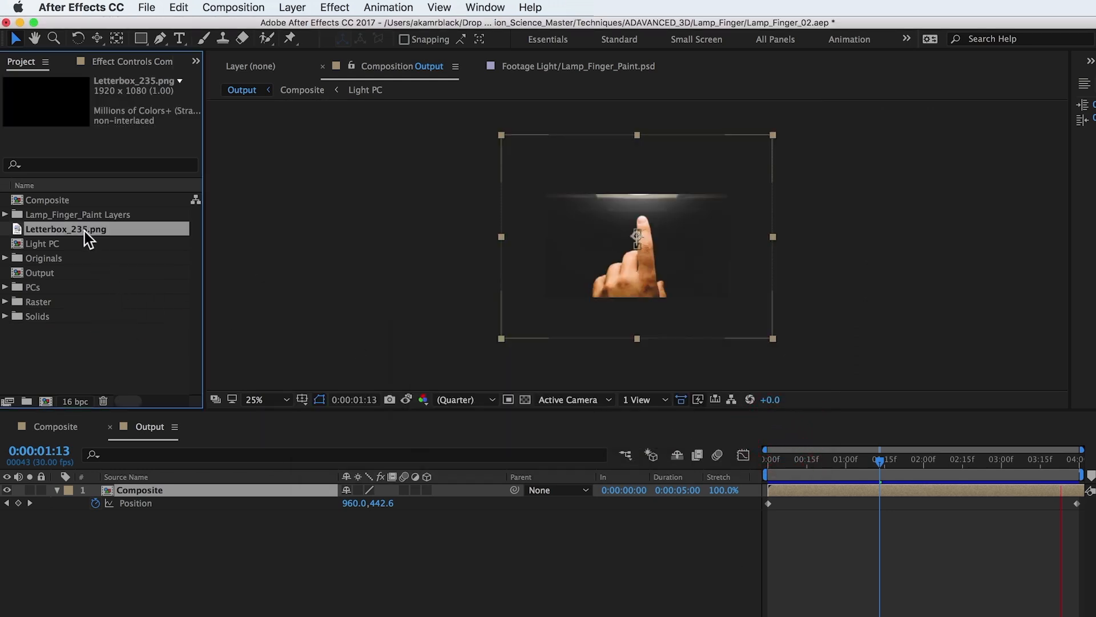
left_click_drag(87, 237, 155, 491)
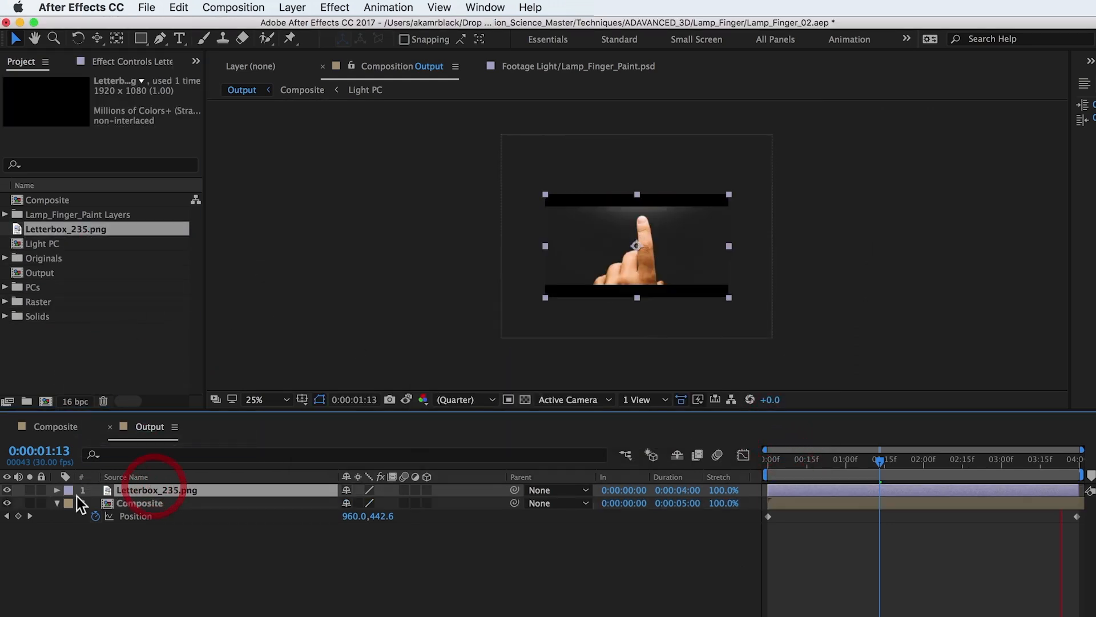
left_click(41, 489)
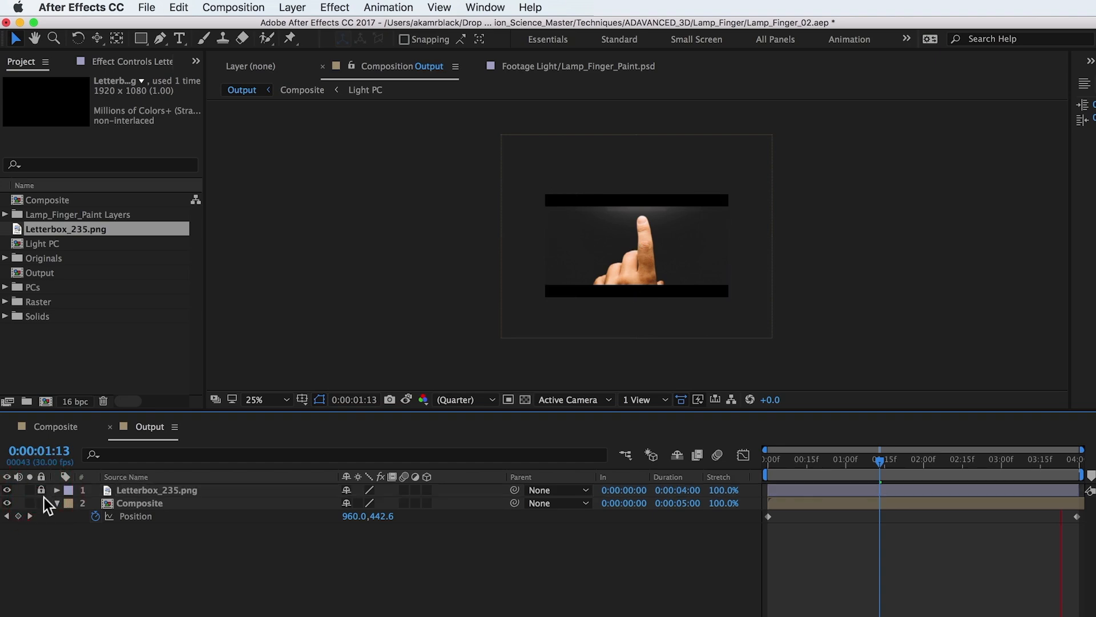
Add adjustment layers named Misfire, Finisher and Carousel between the Composite layer and the letterbox
left_click(137, 504)
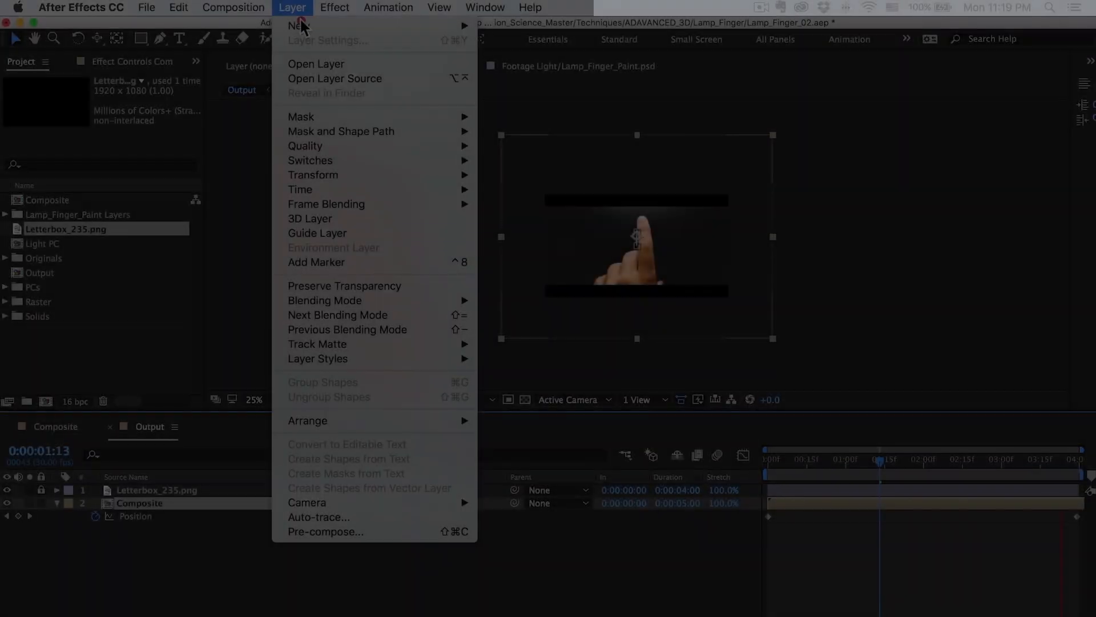
mouse_move(319, 26)
left_click(547, 118)
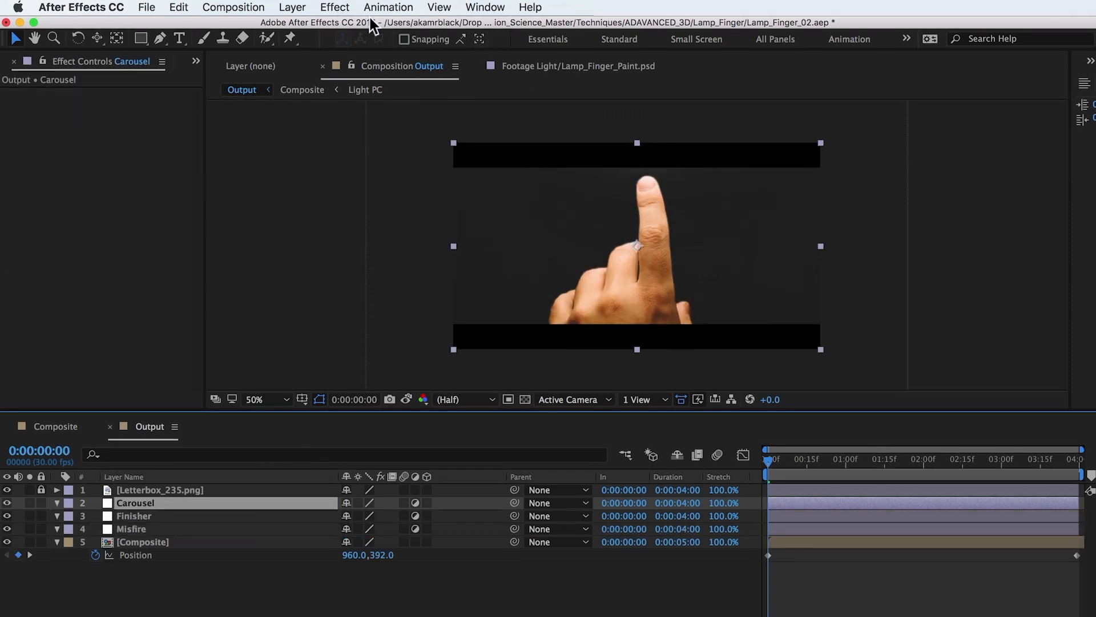
Apply the Universe Stylize effect uni.Carousel to the Carousel adjustment layer
left_click(335, 7)
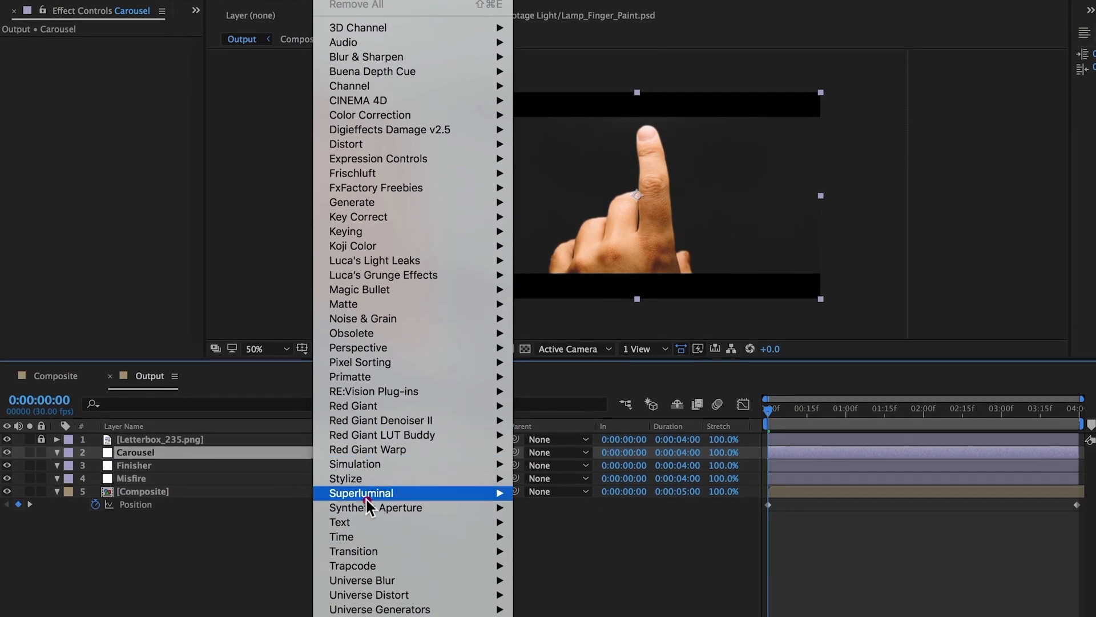
mouse_move(402, 553)
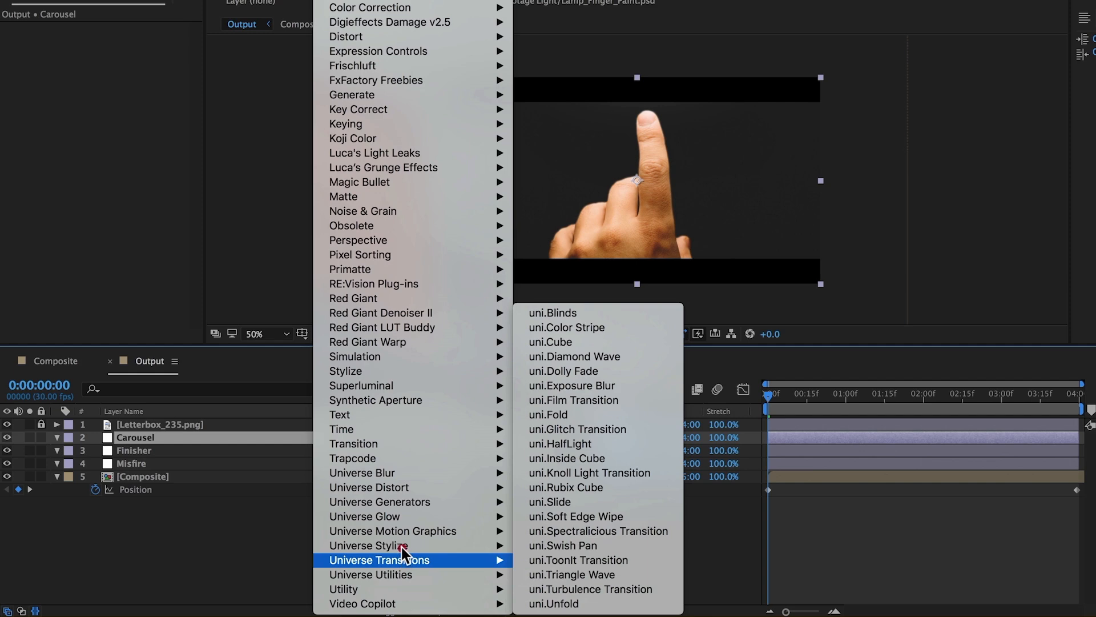
mouse_move(482, 545)
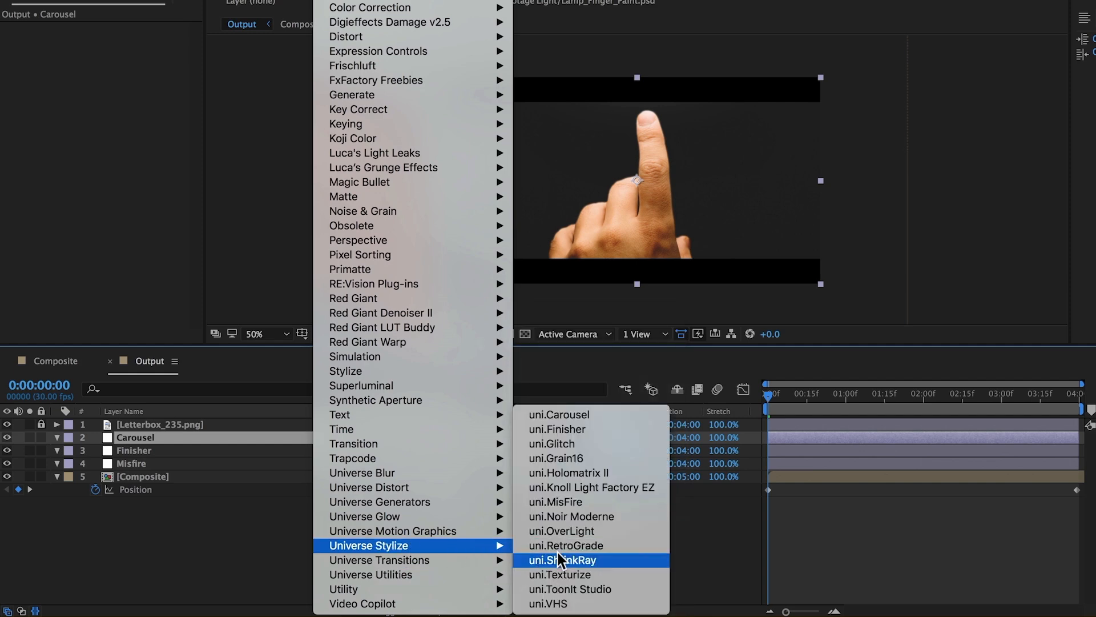
left_click(554, 409)
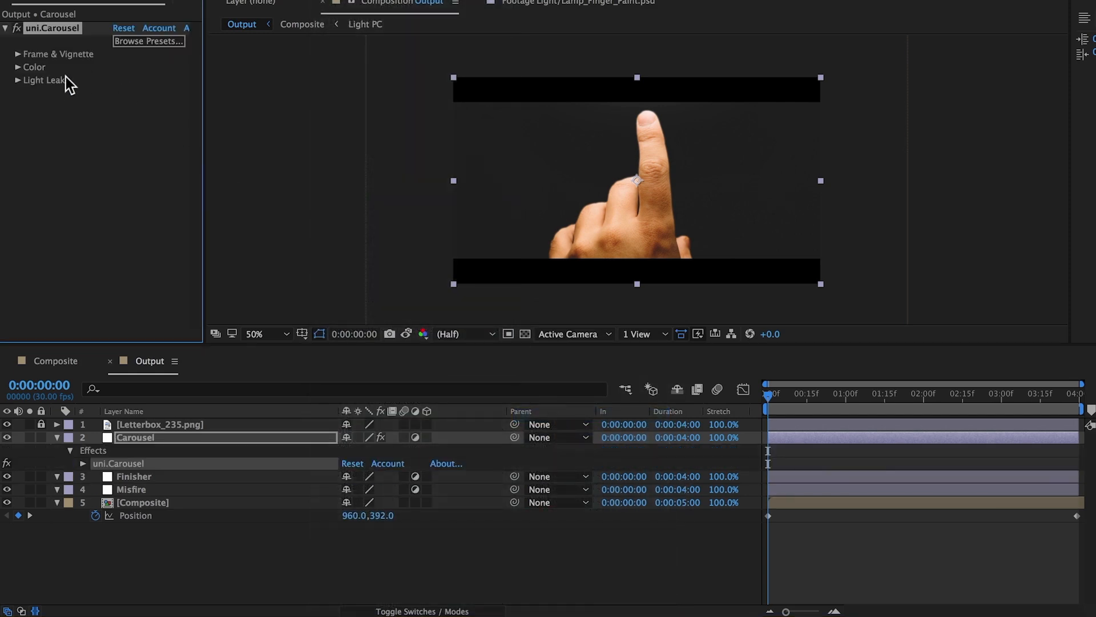
Set uni.Carousel to the 16x9 frame, Color Process 40, Red and Green 14, Contrast 100, and pink Rays light leaks at 48 opacity with Flip Both
left_click(18, 80)
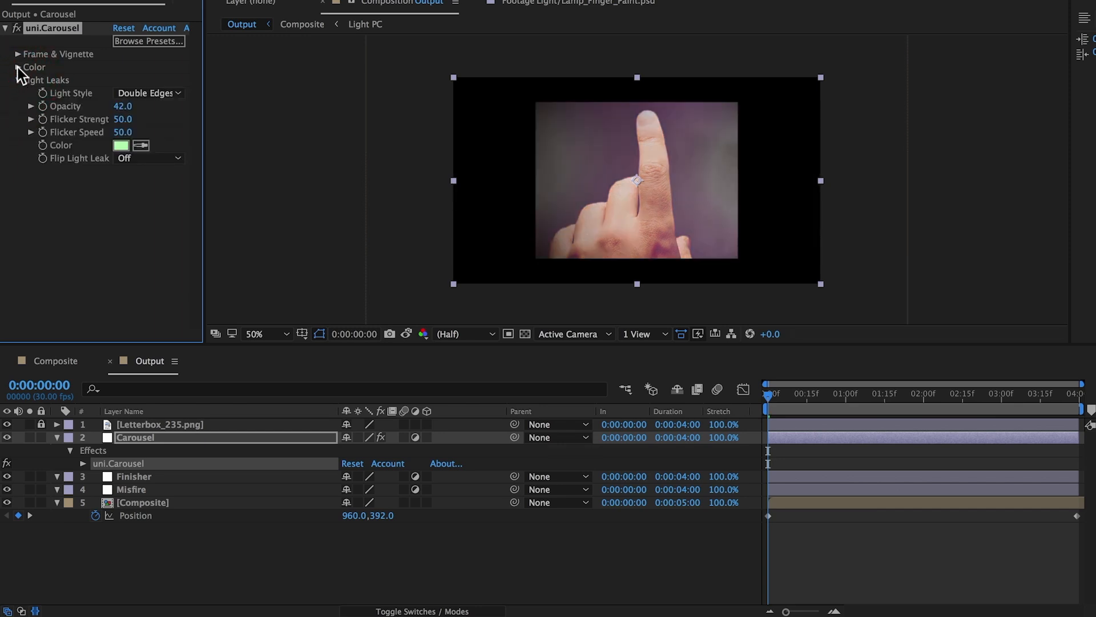
left_click(18, 66)
left_click(17, 53)
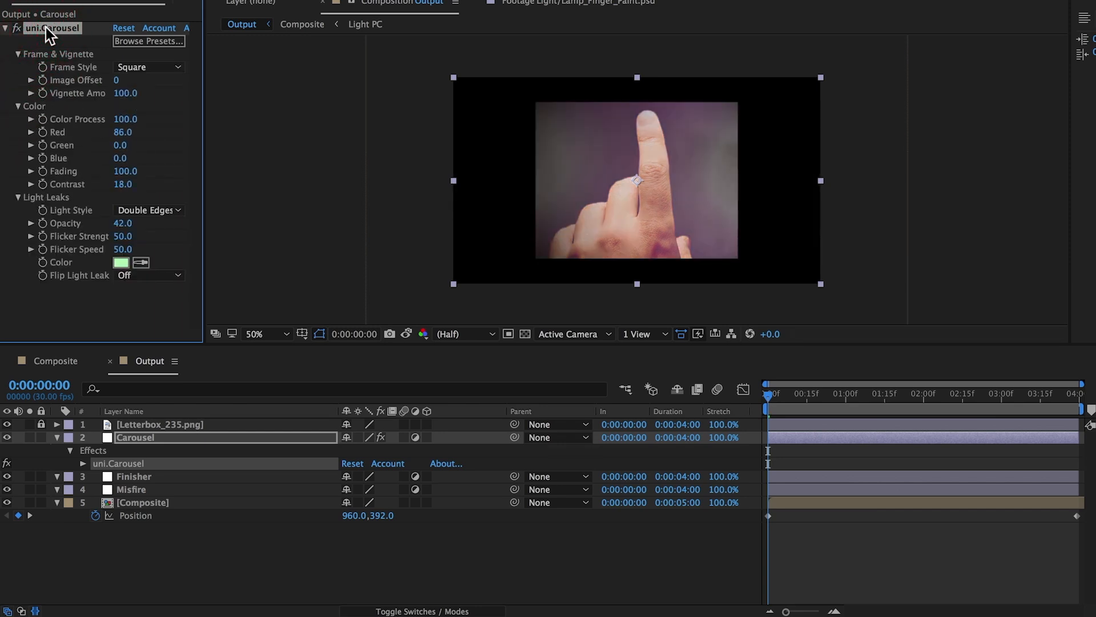
key("grave")
left_click(19, 80)
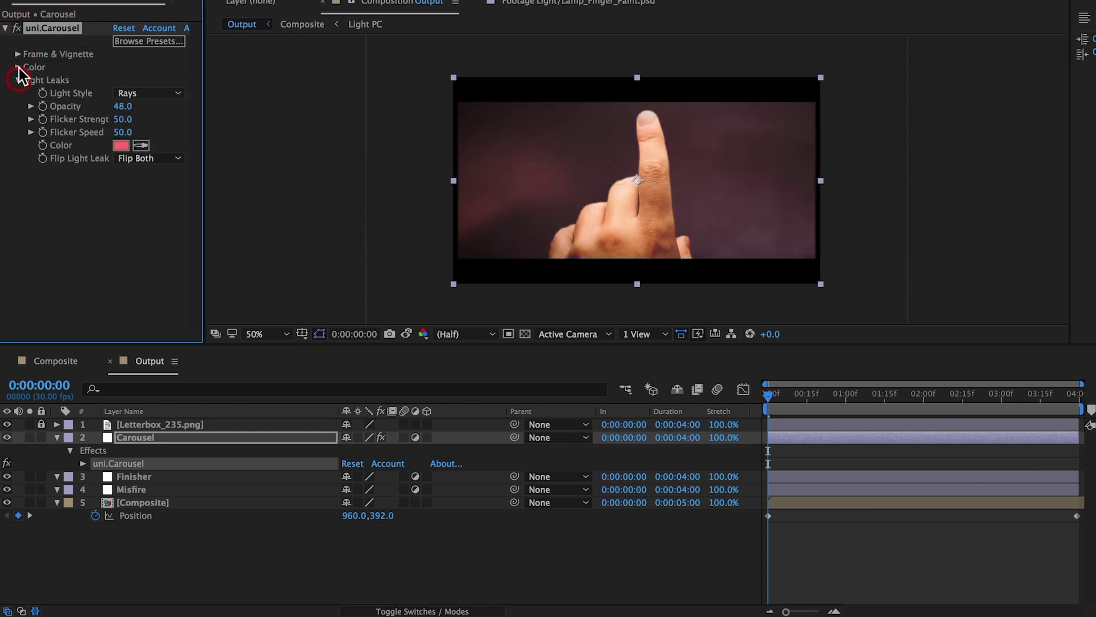
left_click(18, 67)
left_click(18, 54)
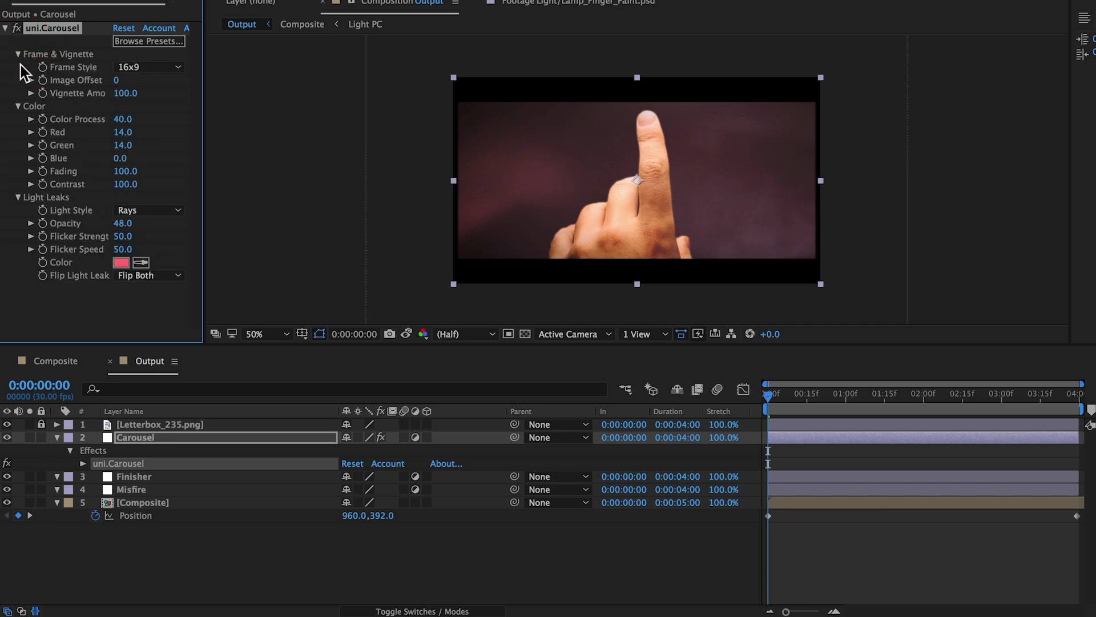
left_click(152, 439)
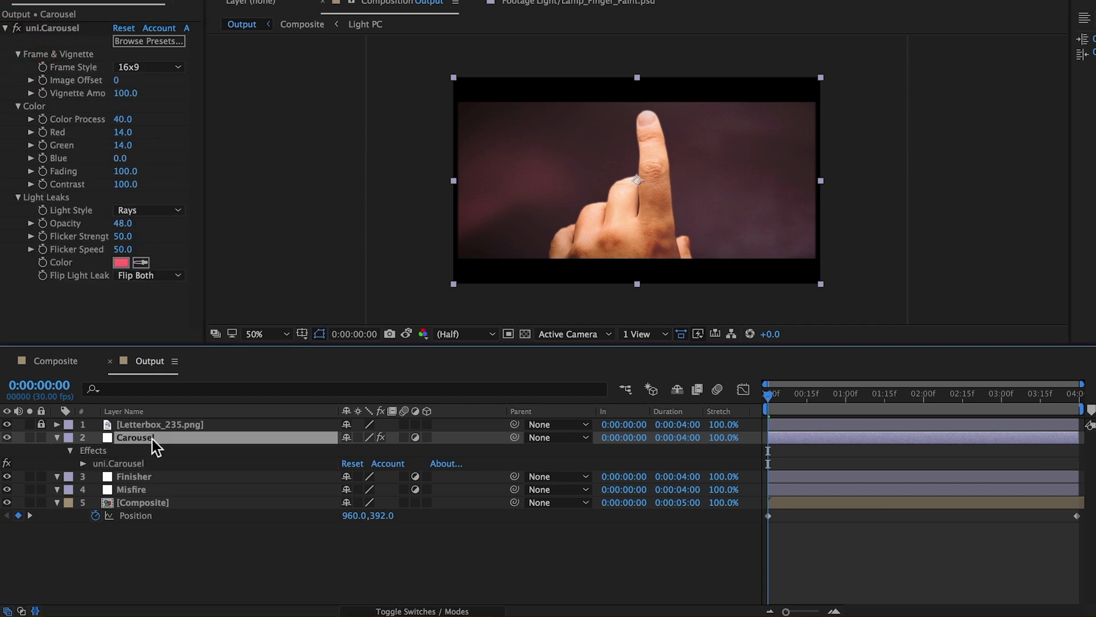
Apply the Universe Stylize effect uni.Finisher to the Finisher adjustment layer
left_click(144, 477)
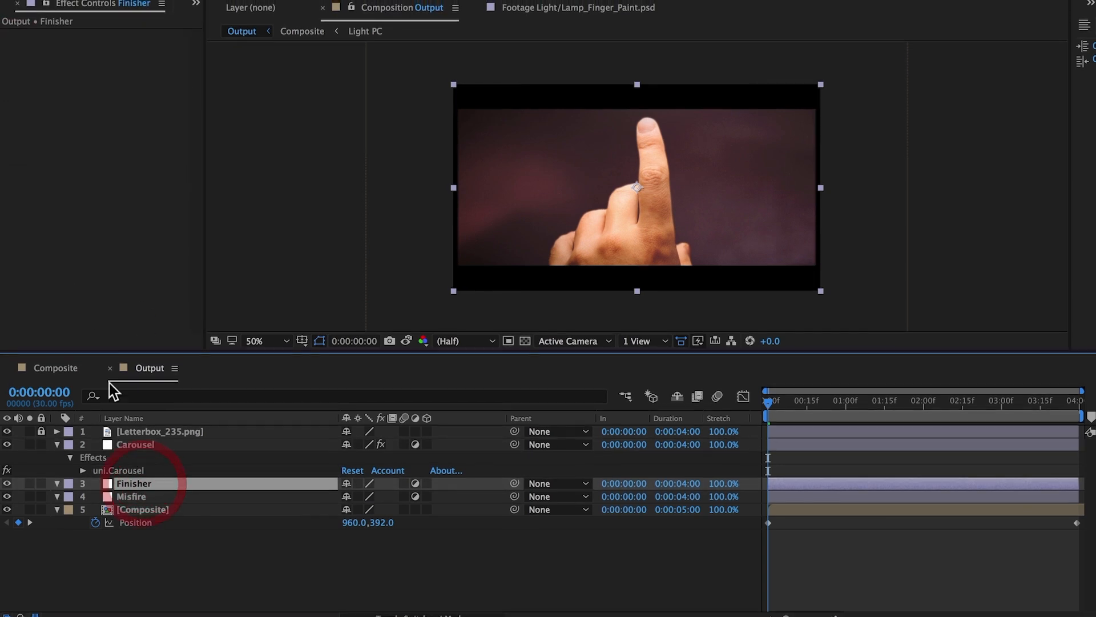
left_click(335, 6)
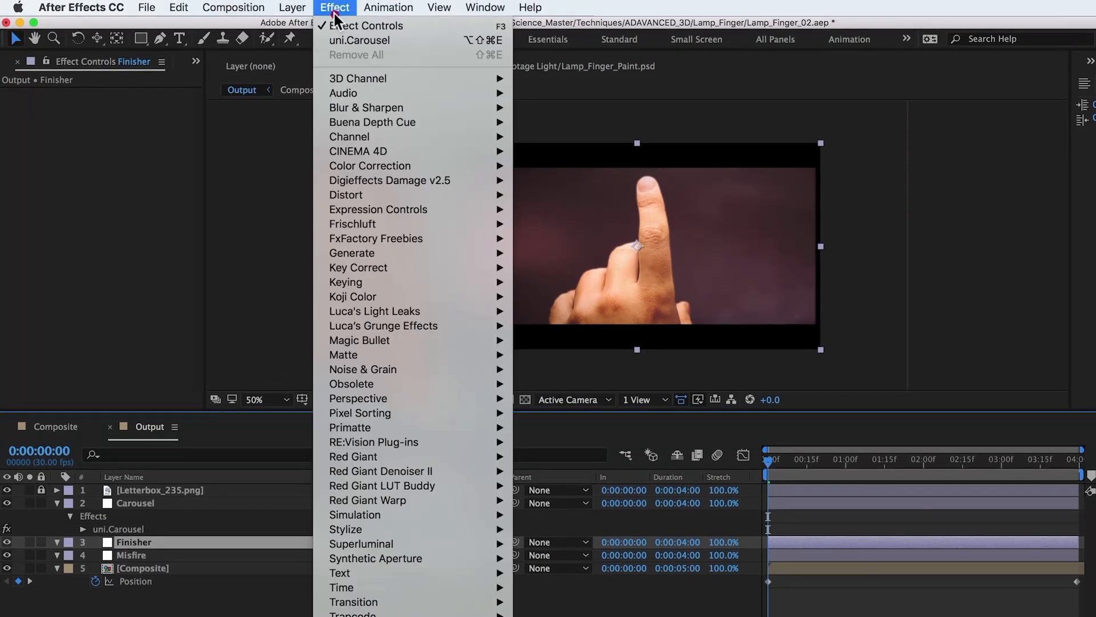
scroll(413, 337, "down", 5)
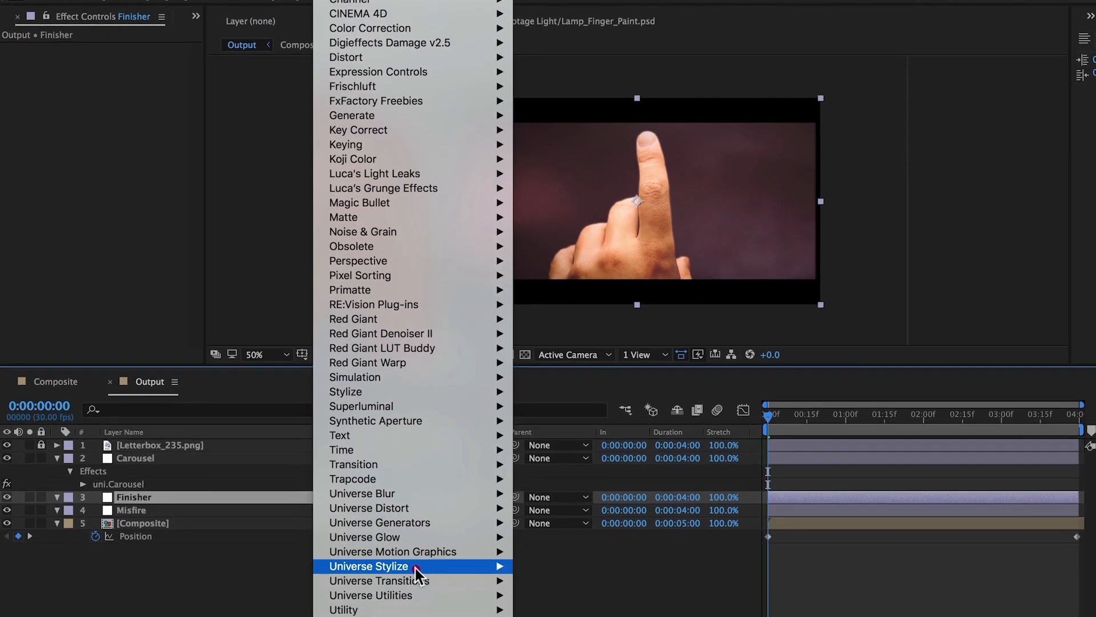
mouse_move(416, 568)
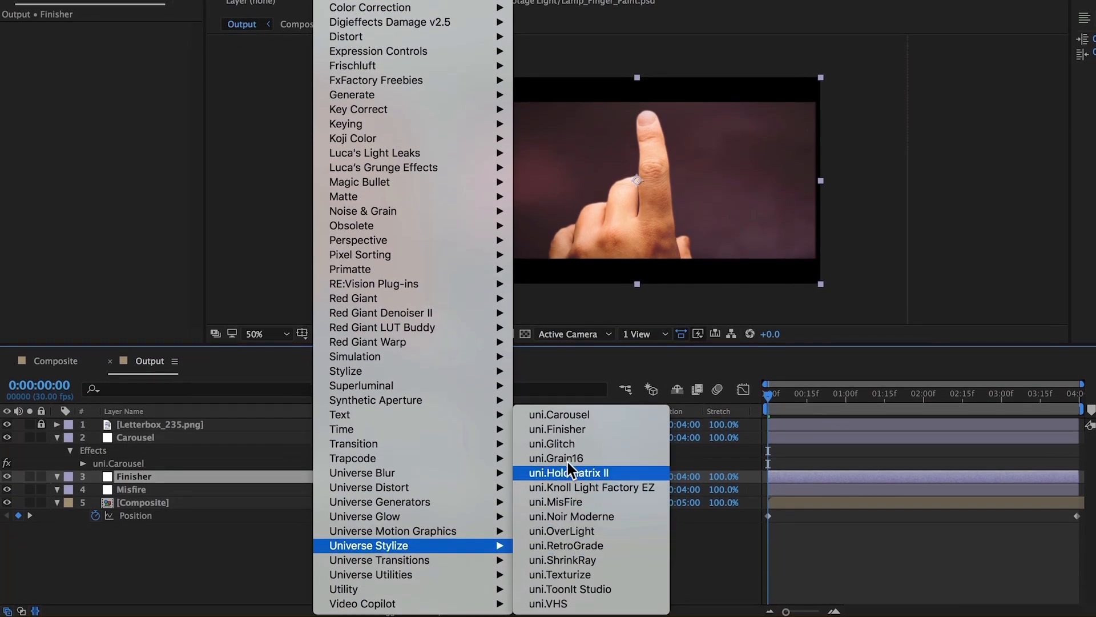
left_click(568, 429)
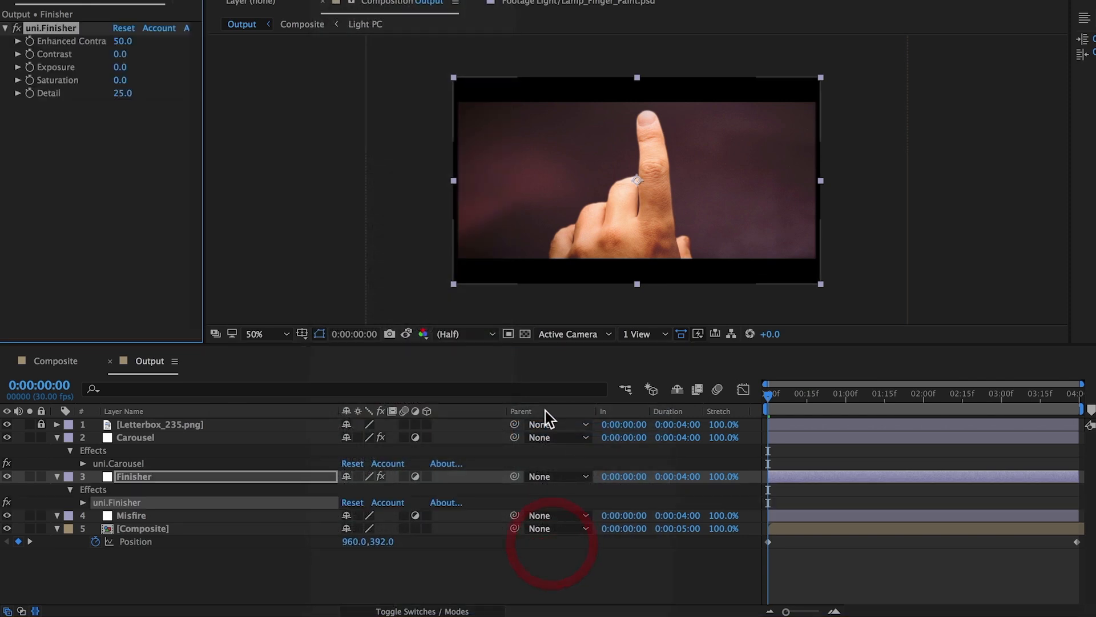
left_click(46, 29)
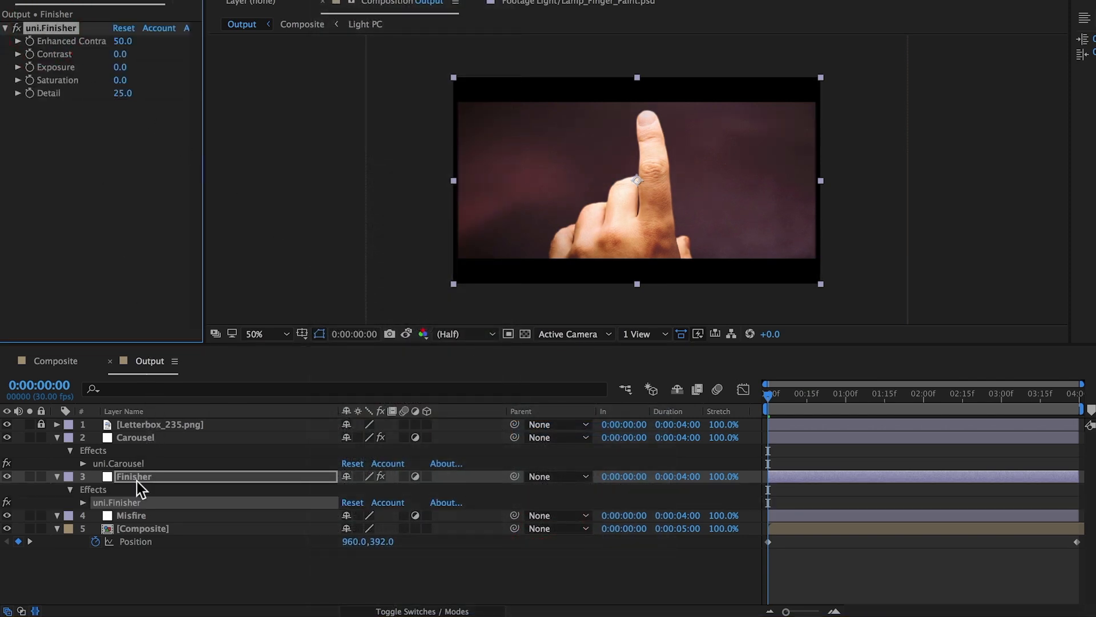
Apply the Universe Stylize effect uni.MisFire to the Misfire adjustment layer with Color Amount 50, and expand its individual effect options
left_click(130, 515)
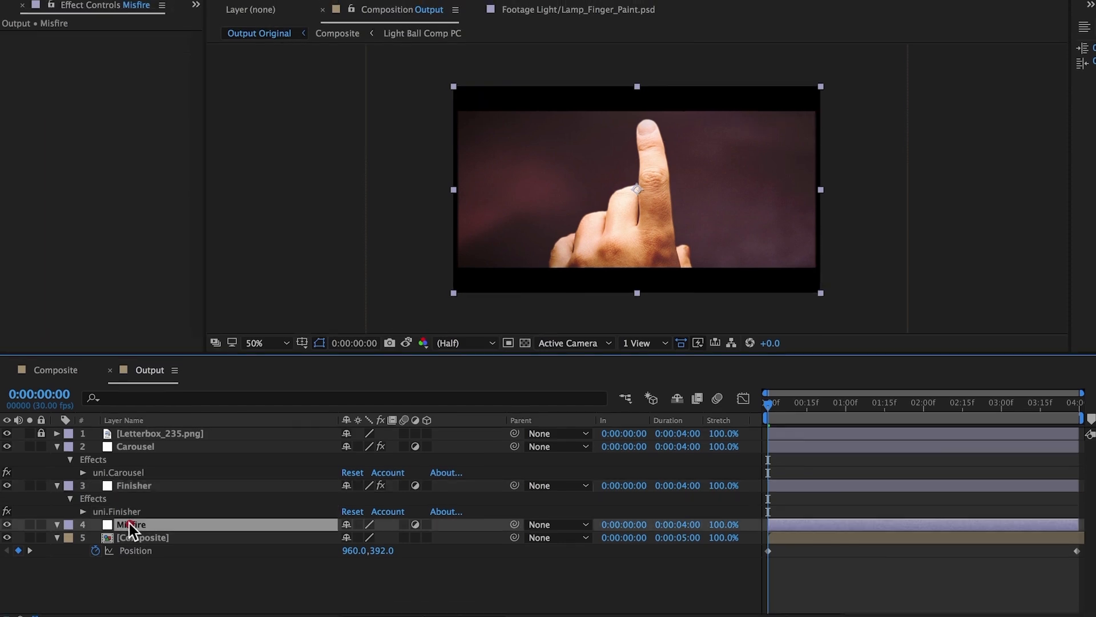
left_click(337, 8)
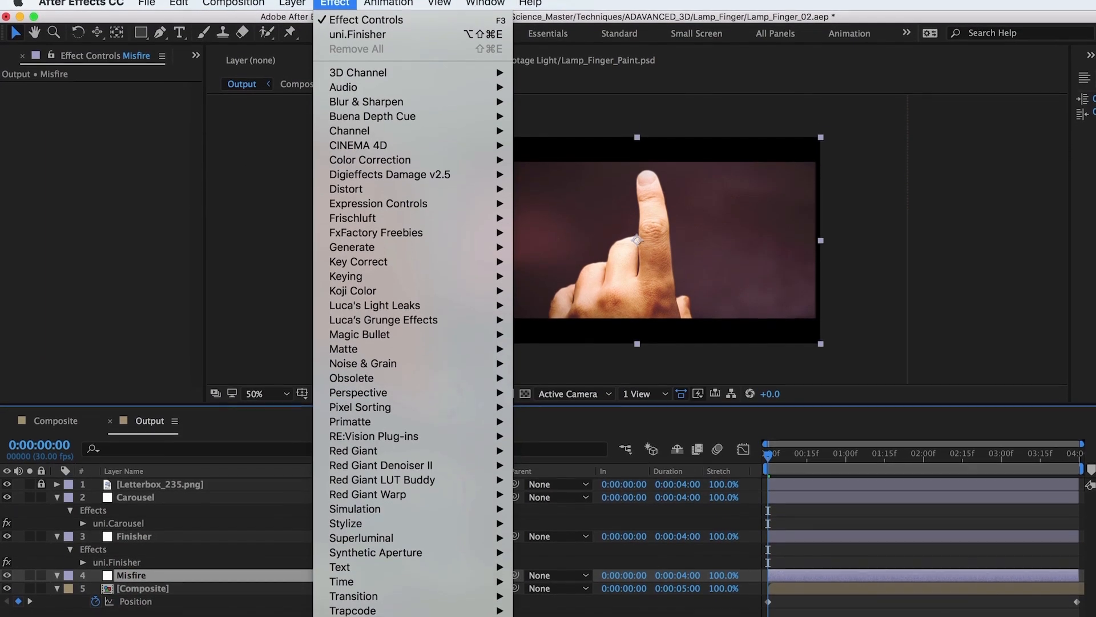
mouse_move(460, 587)
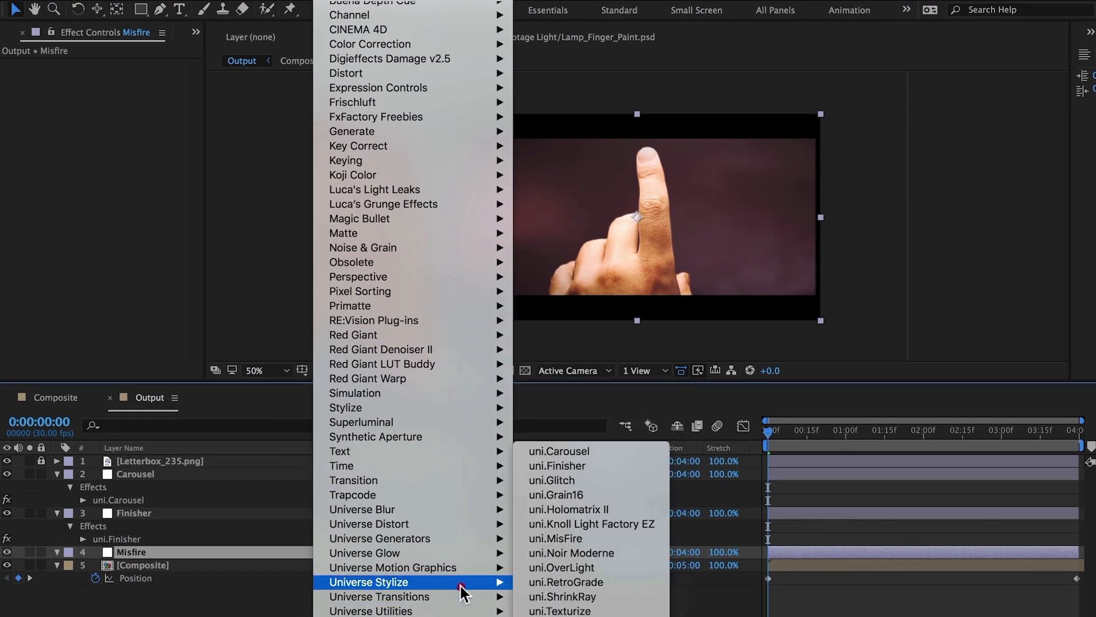
left_click(557, 539)
left_click(45, 65)
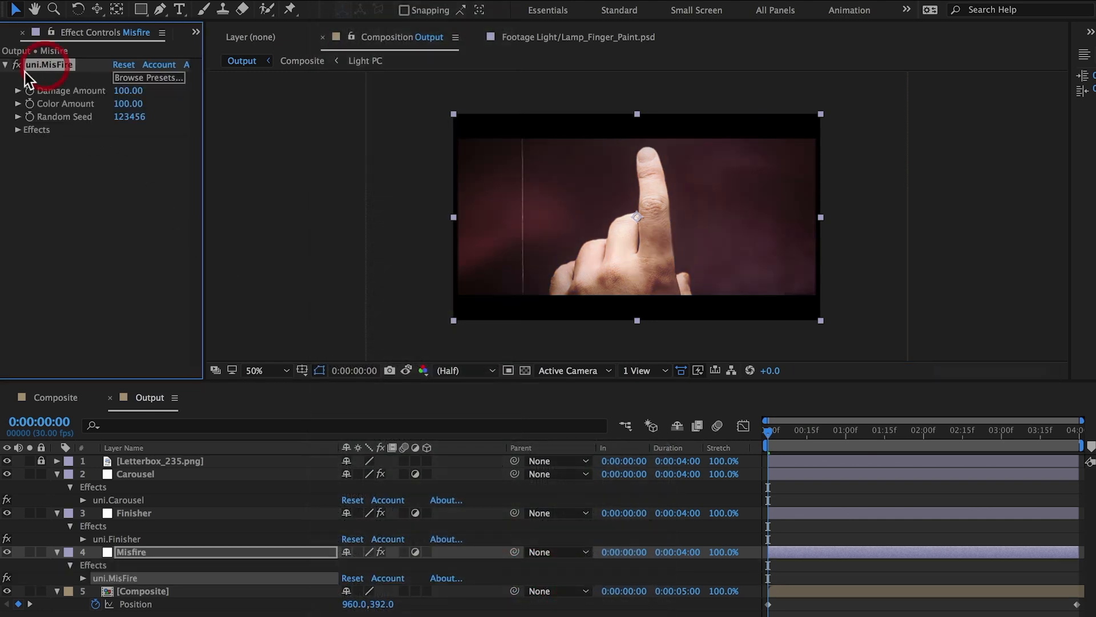
left_click(17, 130)
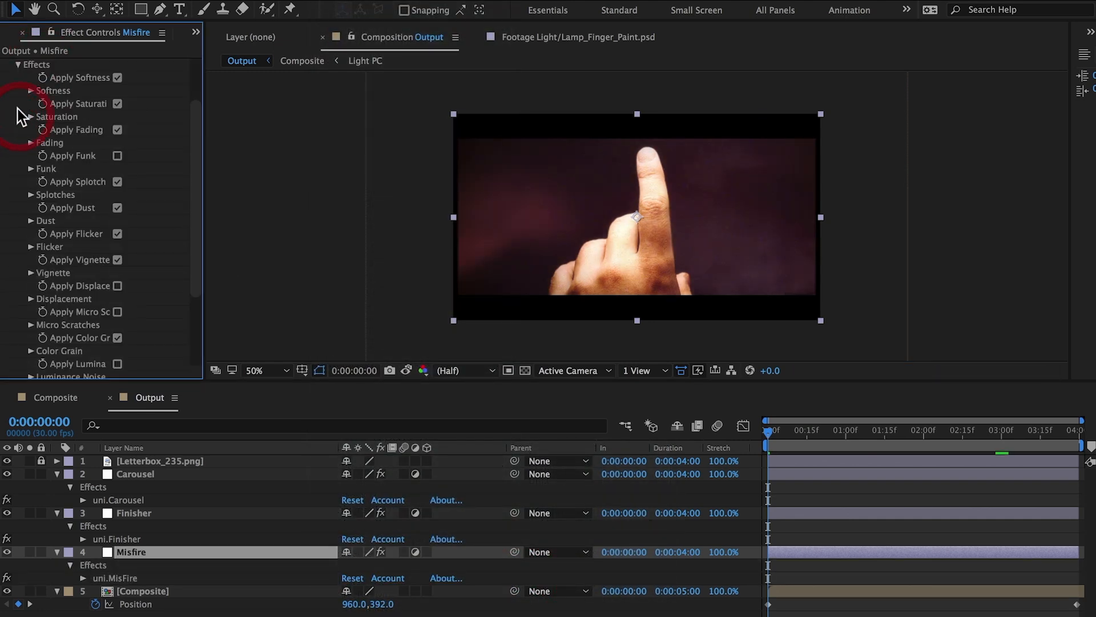
Preview the stylized Output composition and compare the frame at 0:00:01:25 with the Carousel layer hidden and shown
key("space")
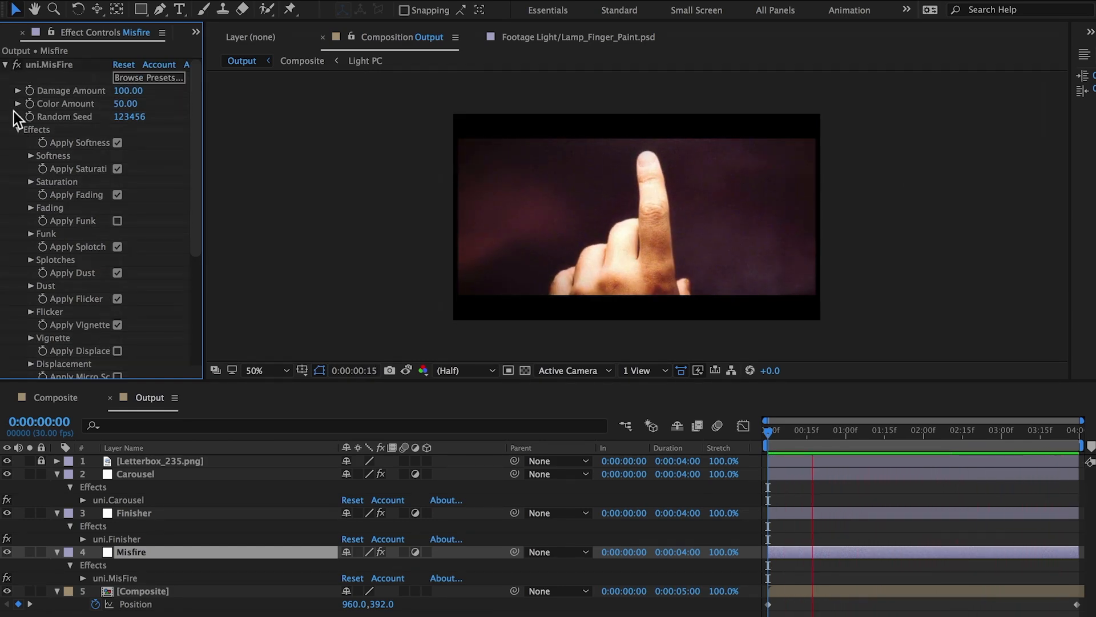
key("space")
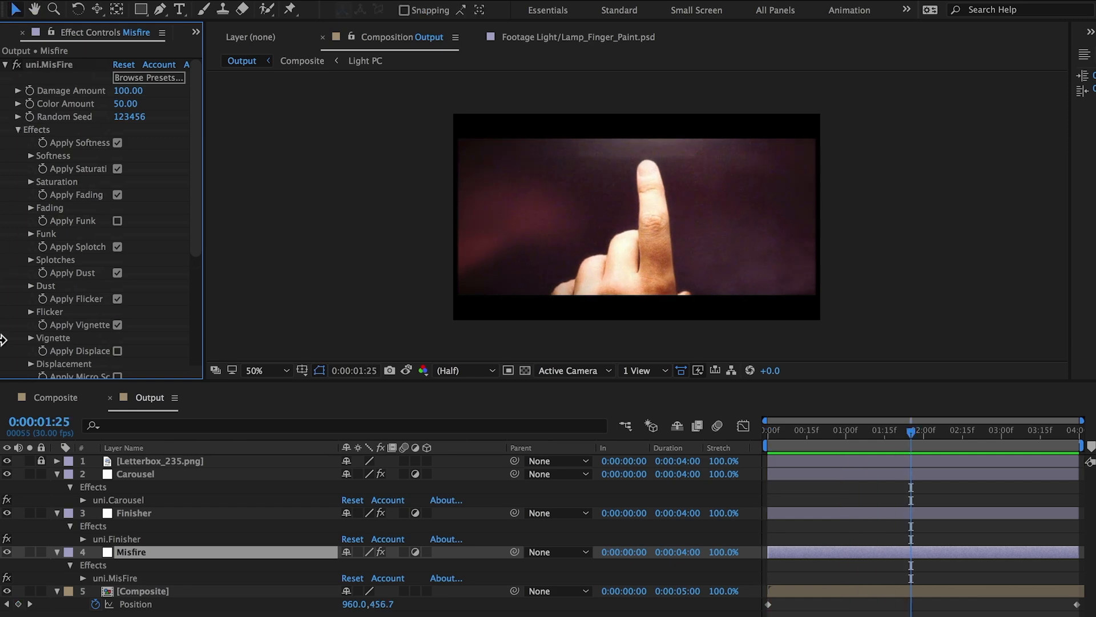
left_click(114, 472)
left_click(7, 475)
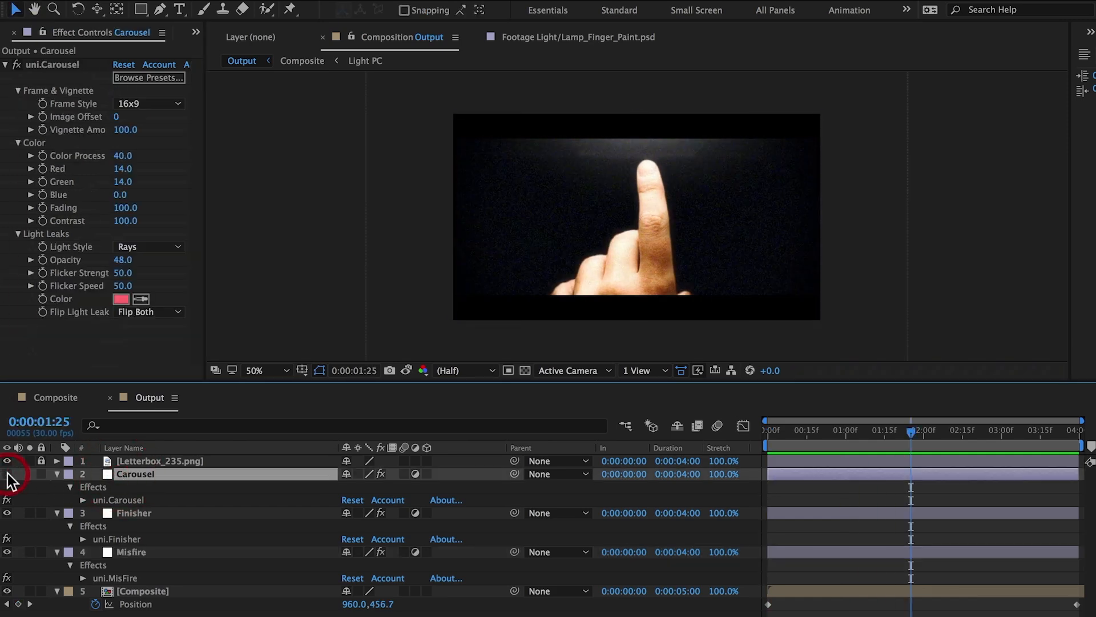
left_click(7, 473)
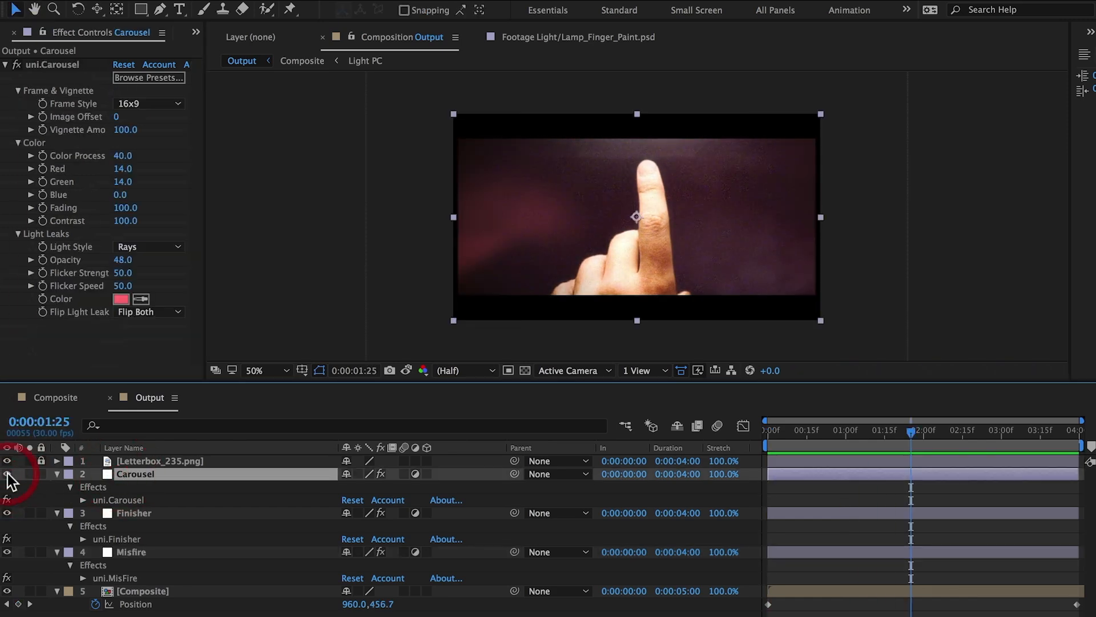
Lower the Carousel adjustment layer's Opacity to 35% and play back the composition
key("t")
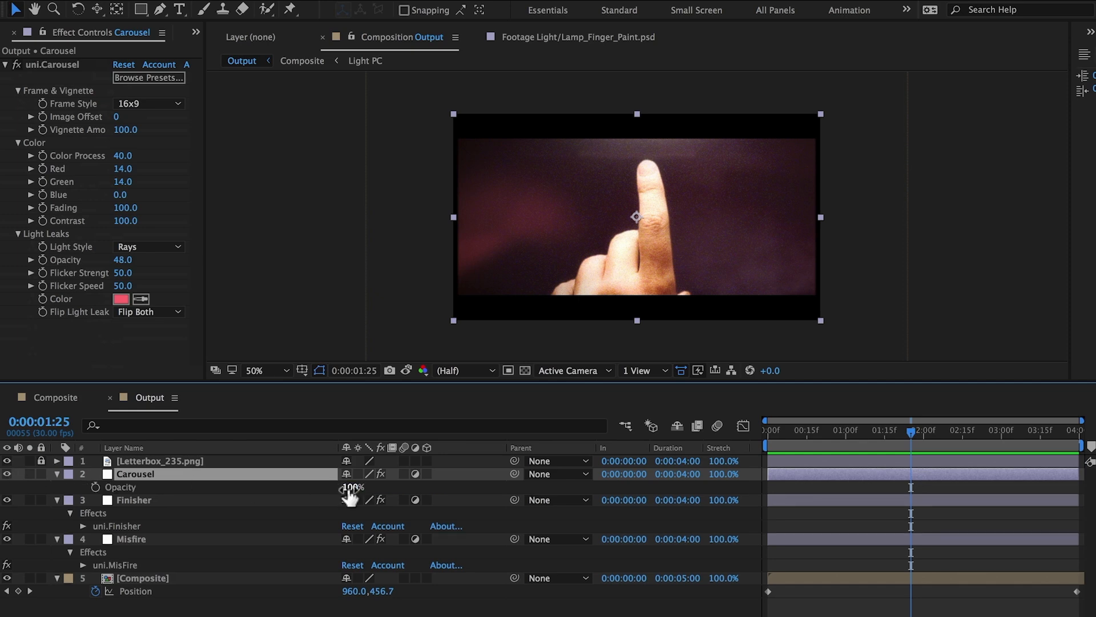
left_click_drag(348, 489, 311, 488)
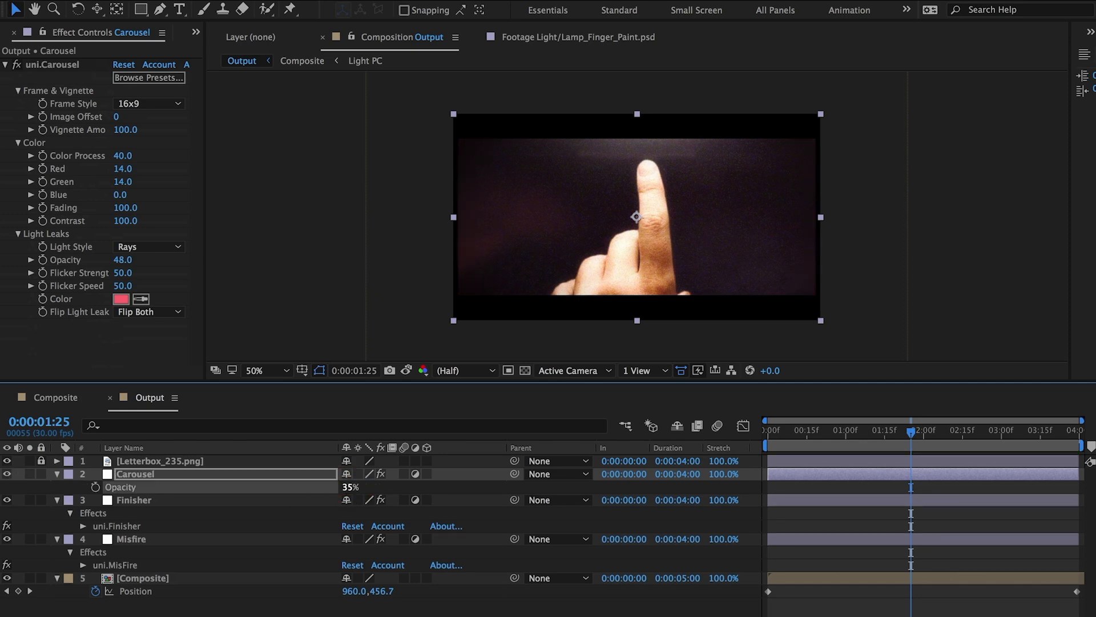
key("space")
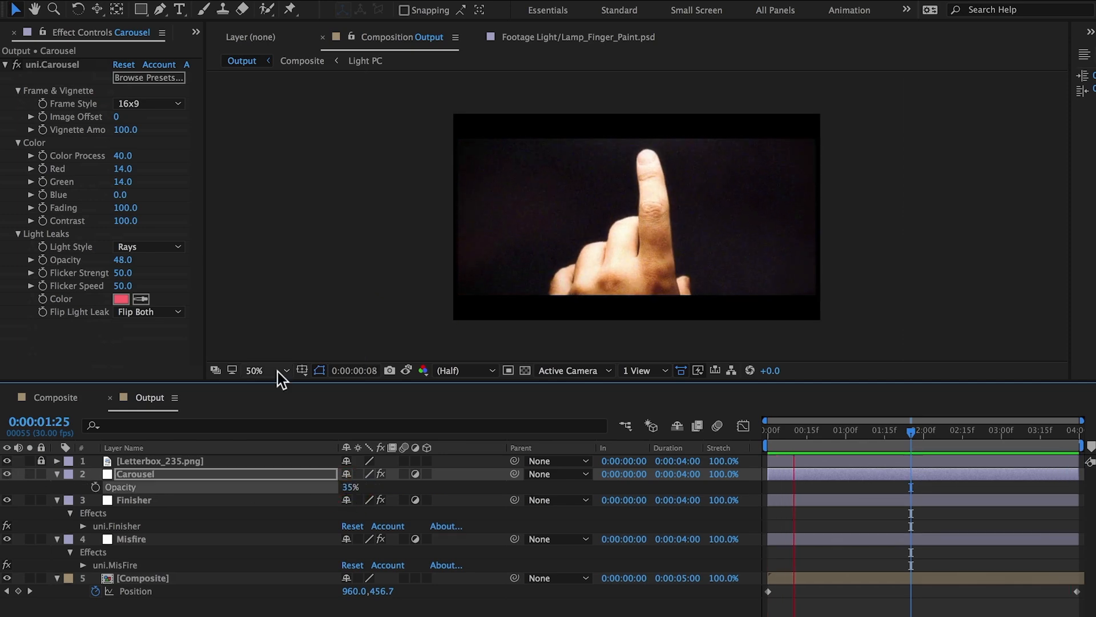